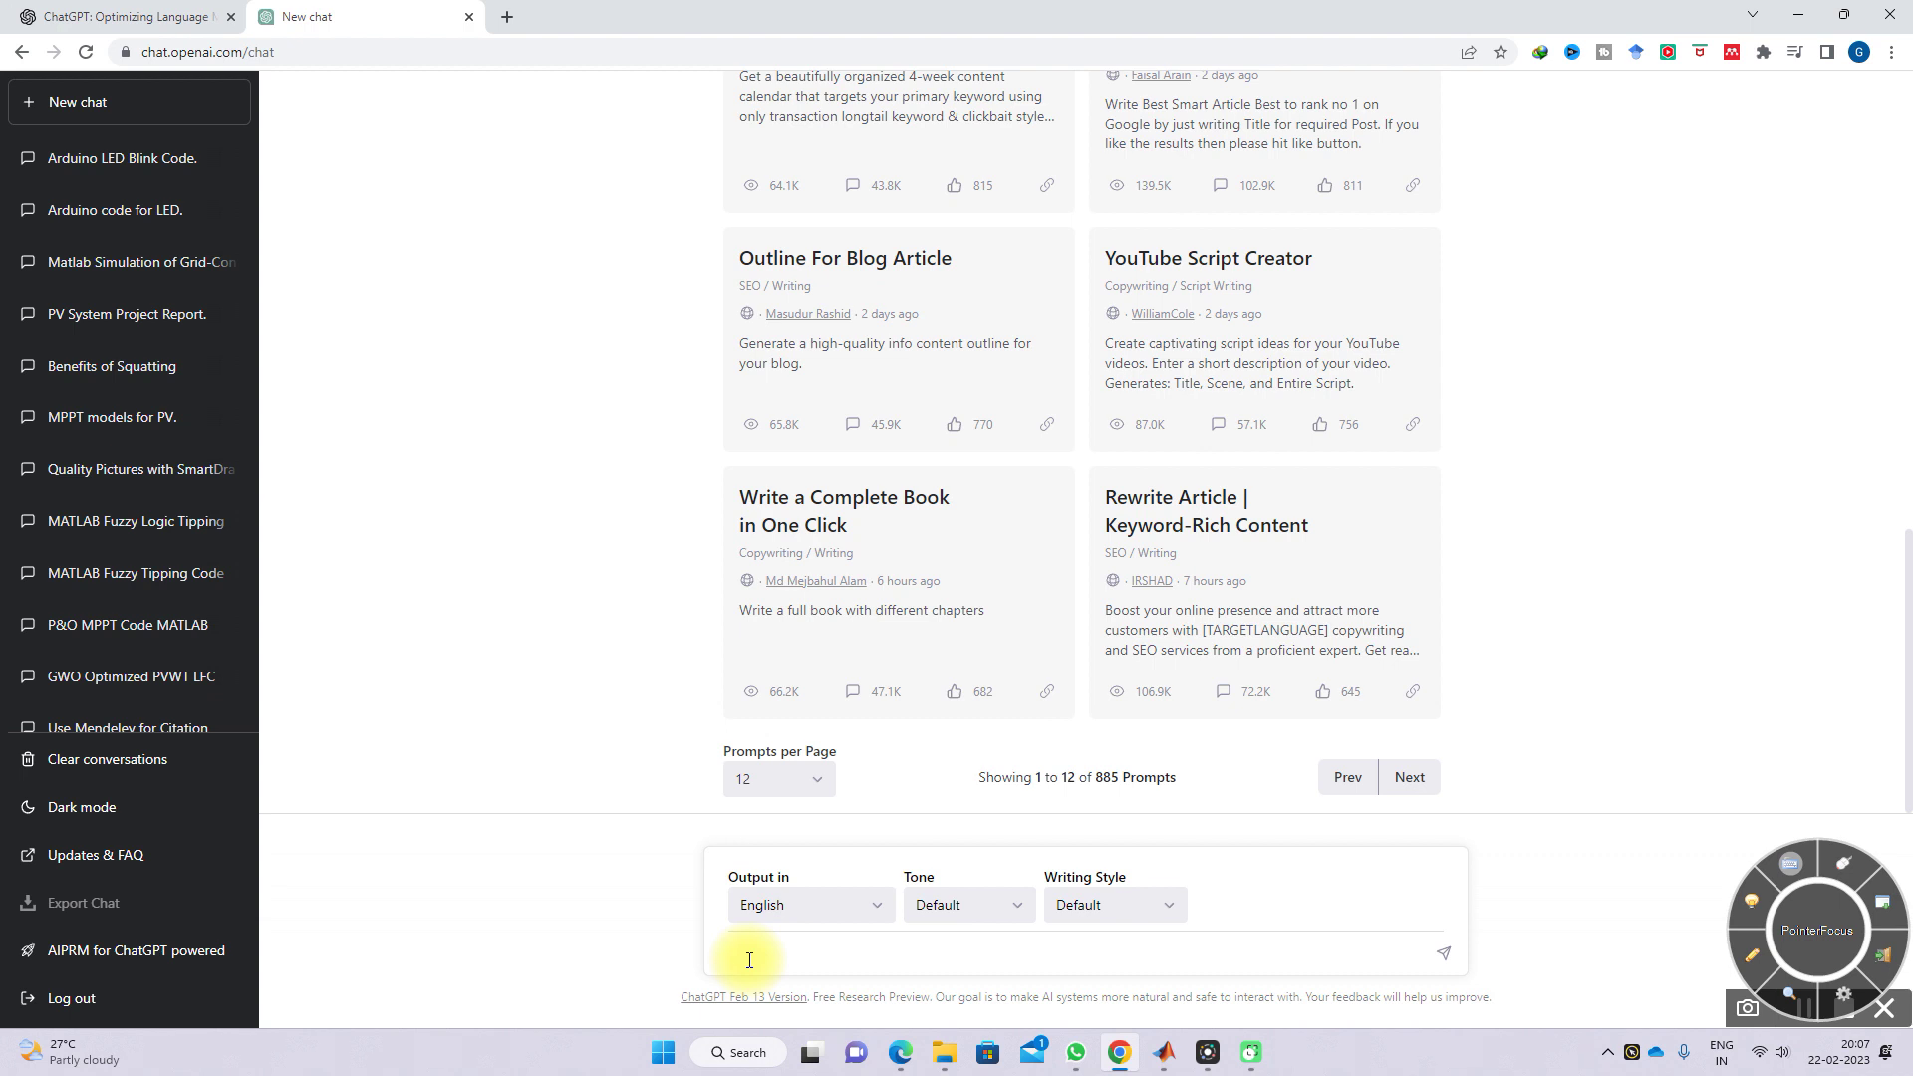
- Send the prompt 'please provide outline for writing research report on "grid connected pv system"'
type("please provide outline for writing re")
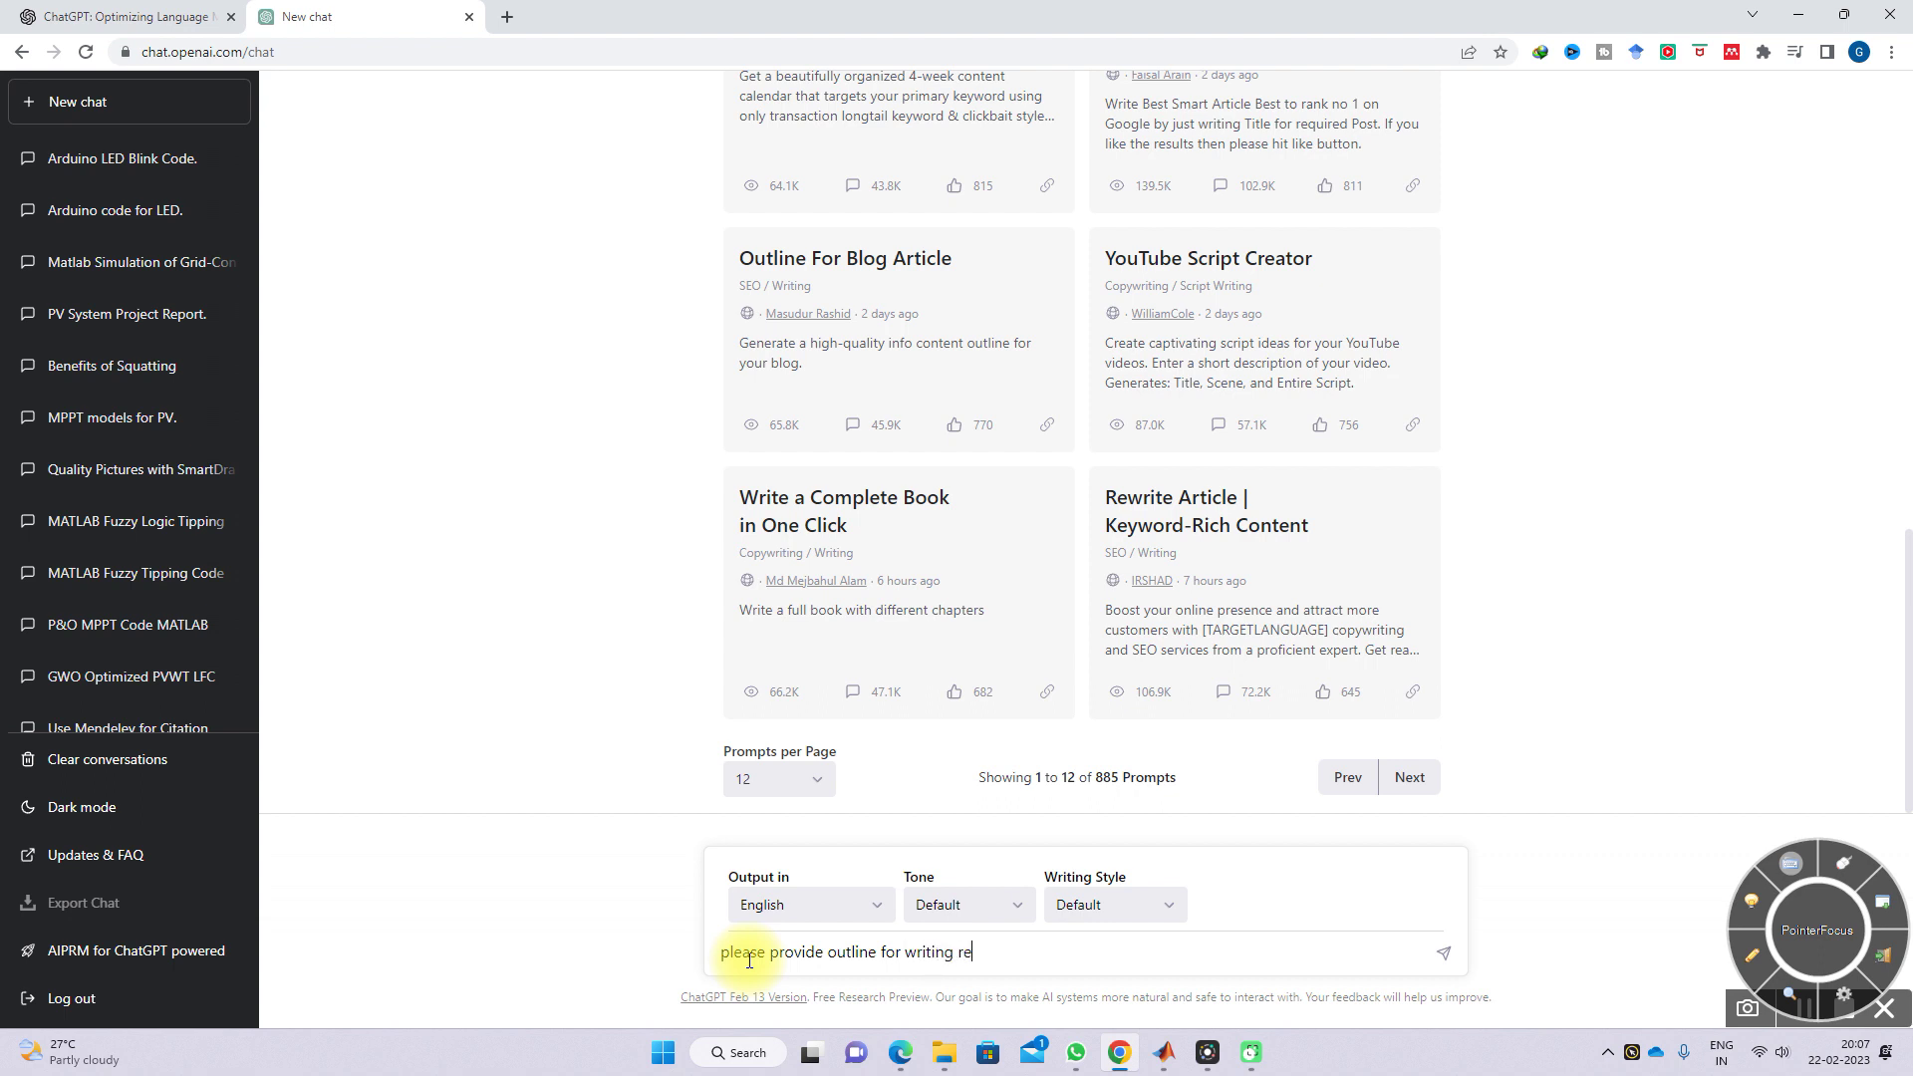
type("search report on")
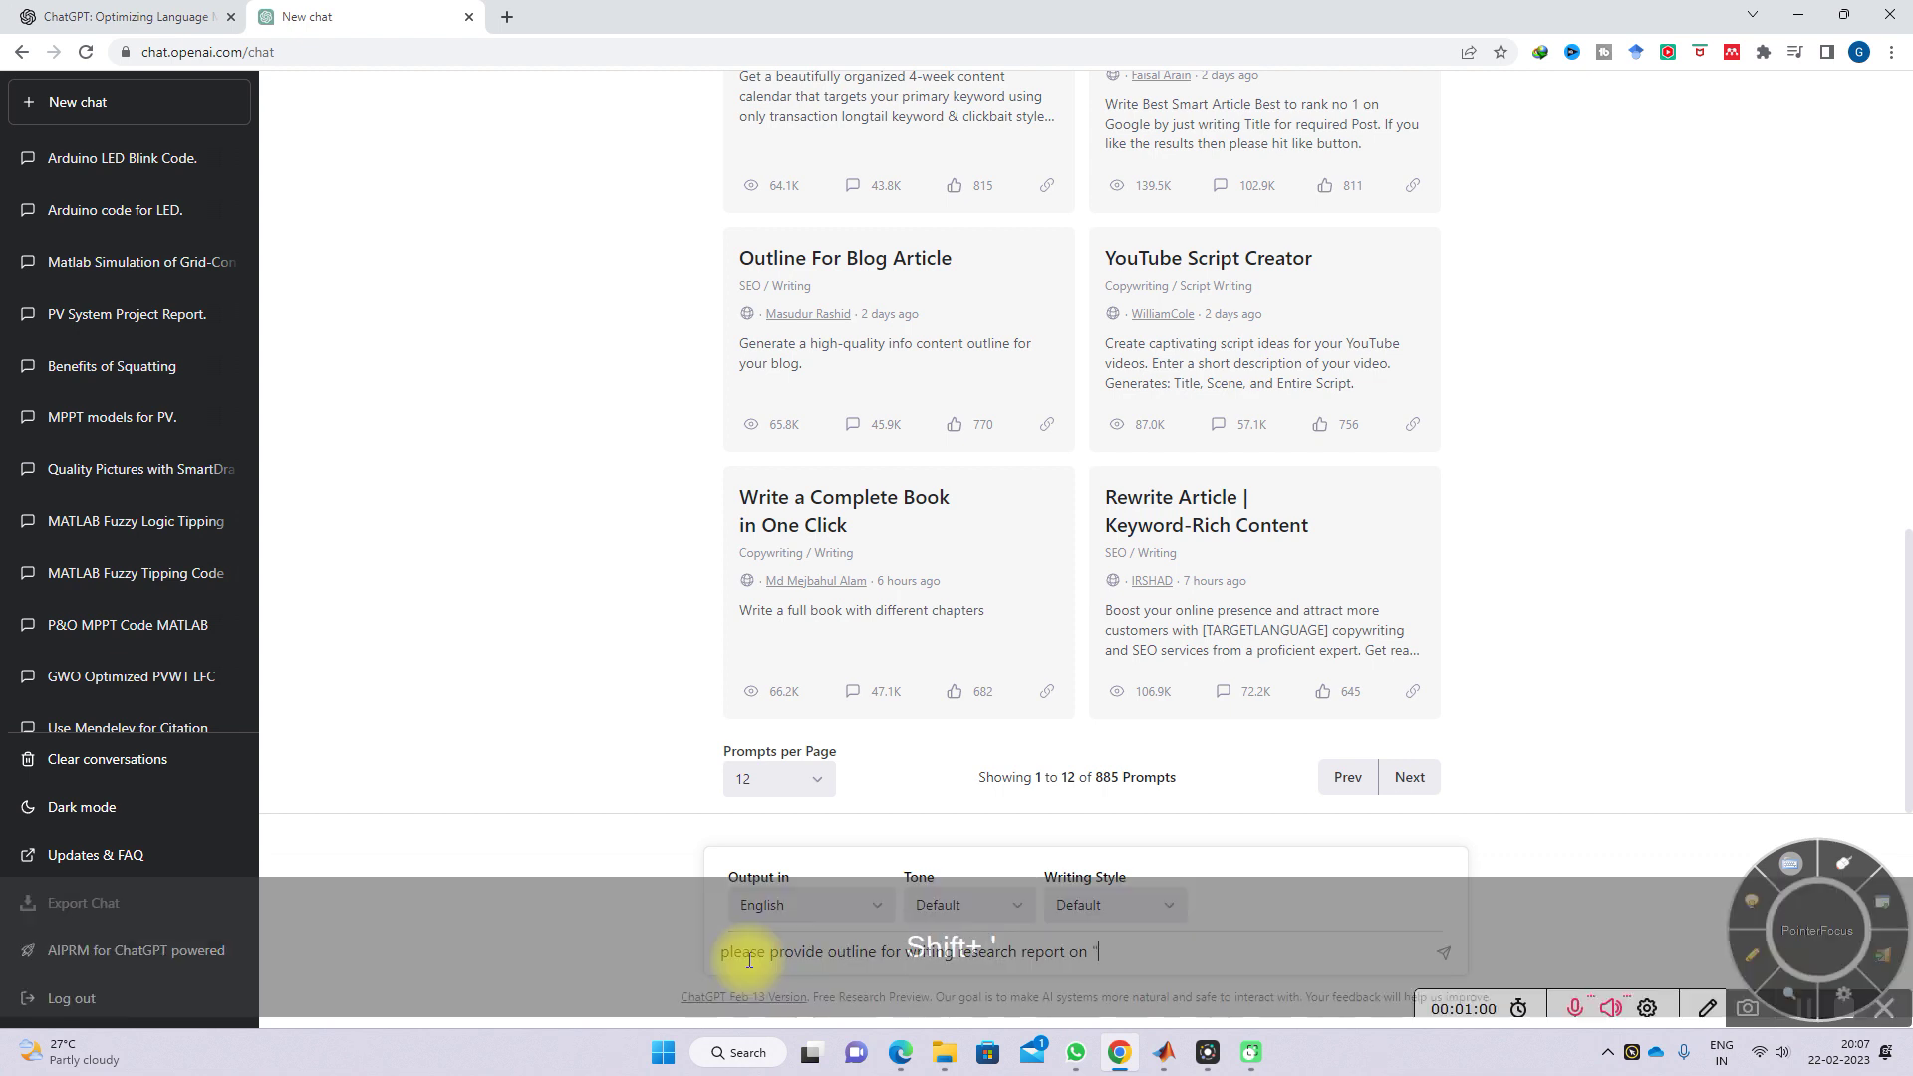
type(" \"\"")
key("Left")
type("grid connec")
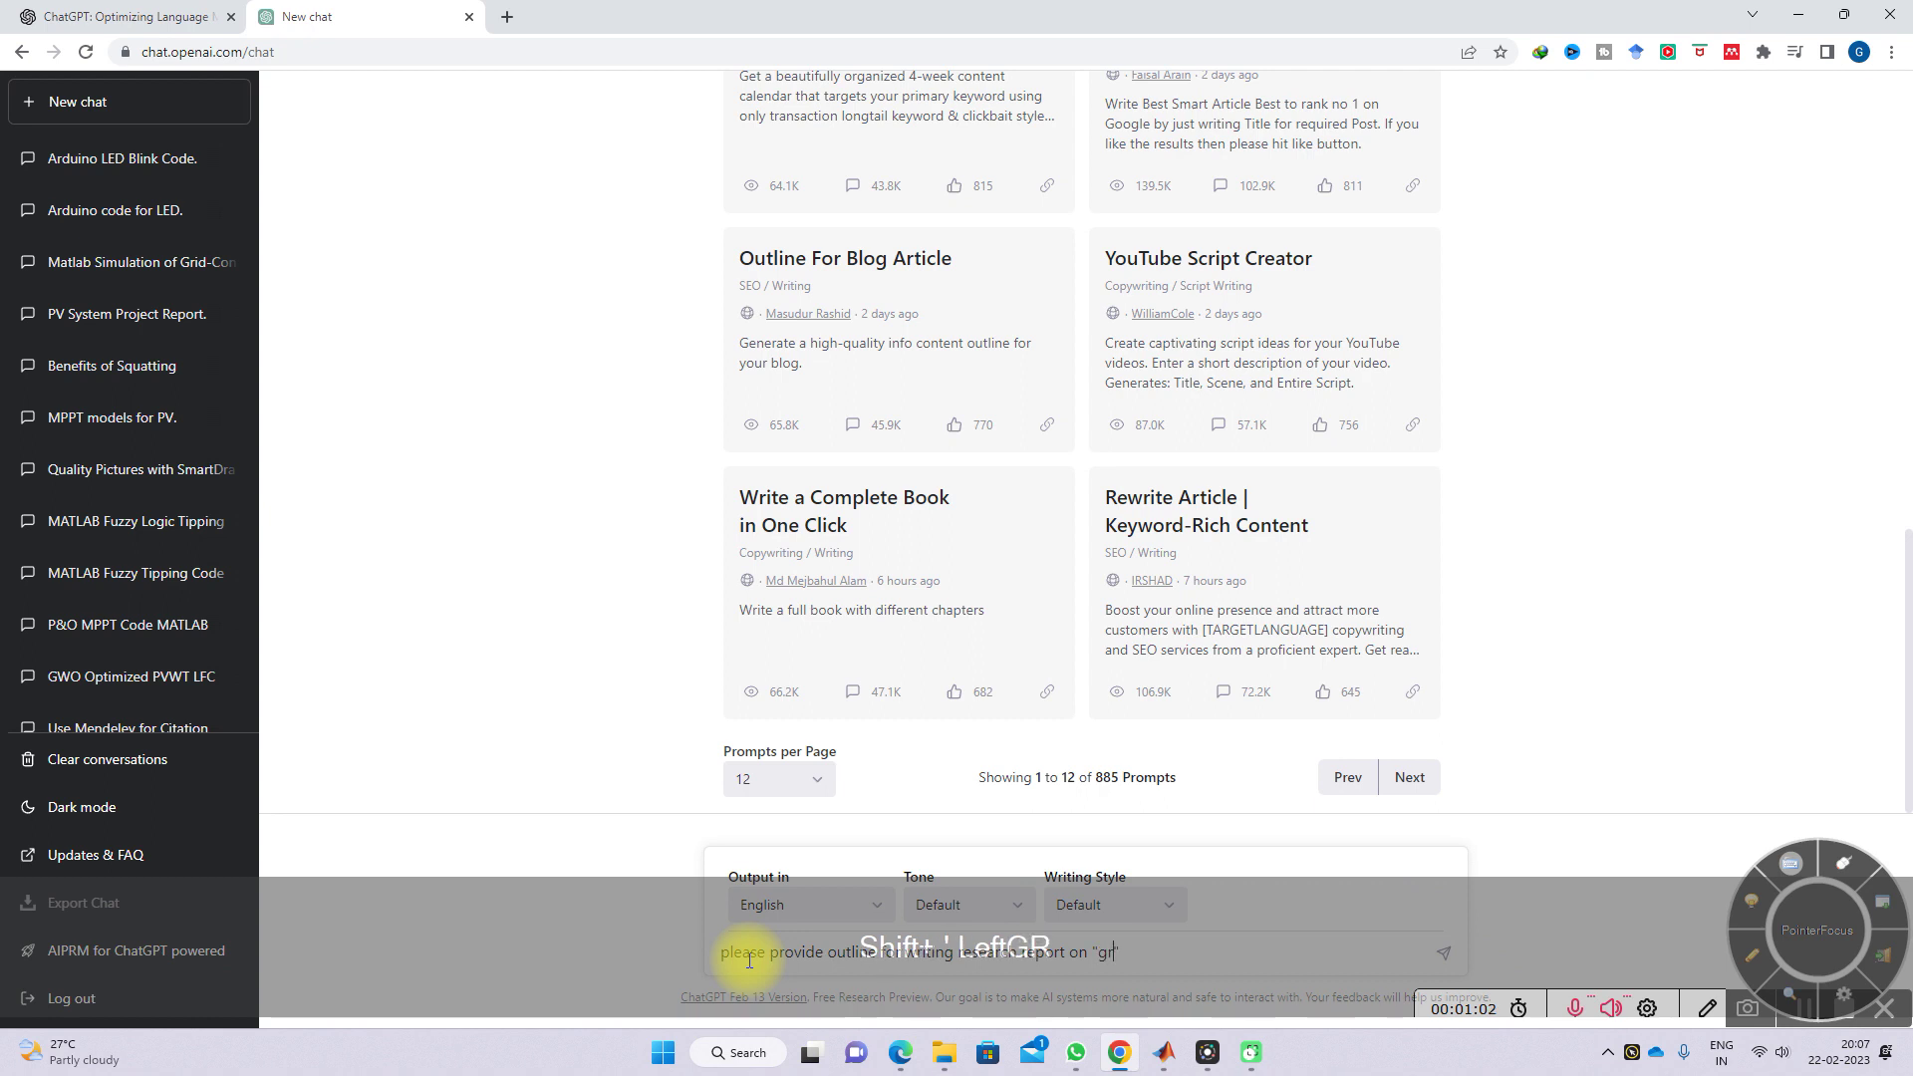
type("ted po")
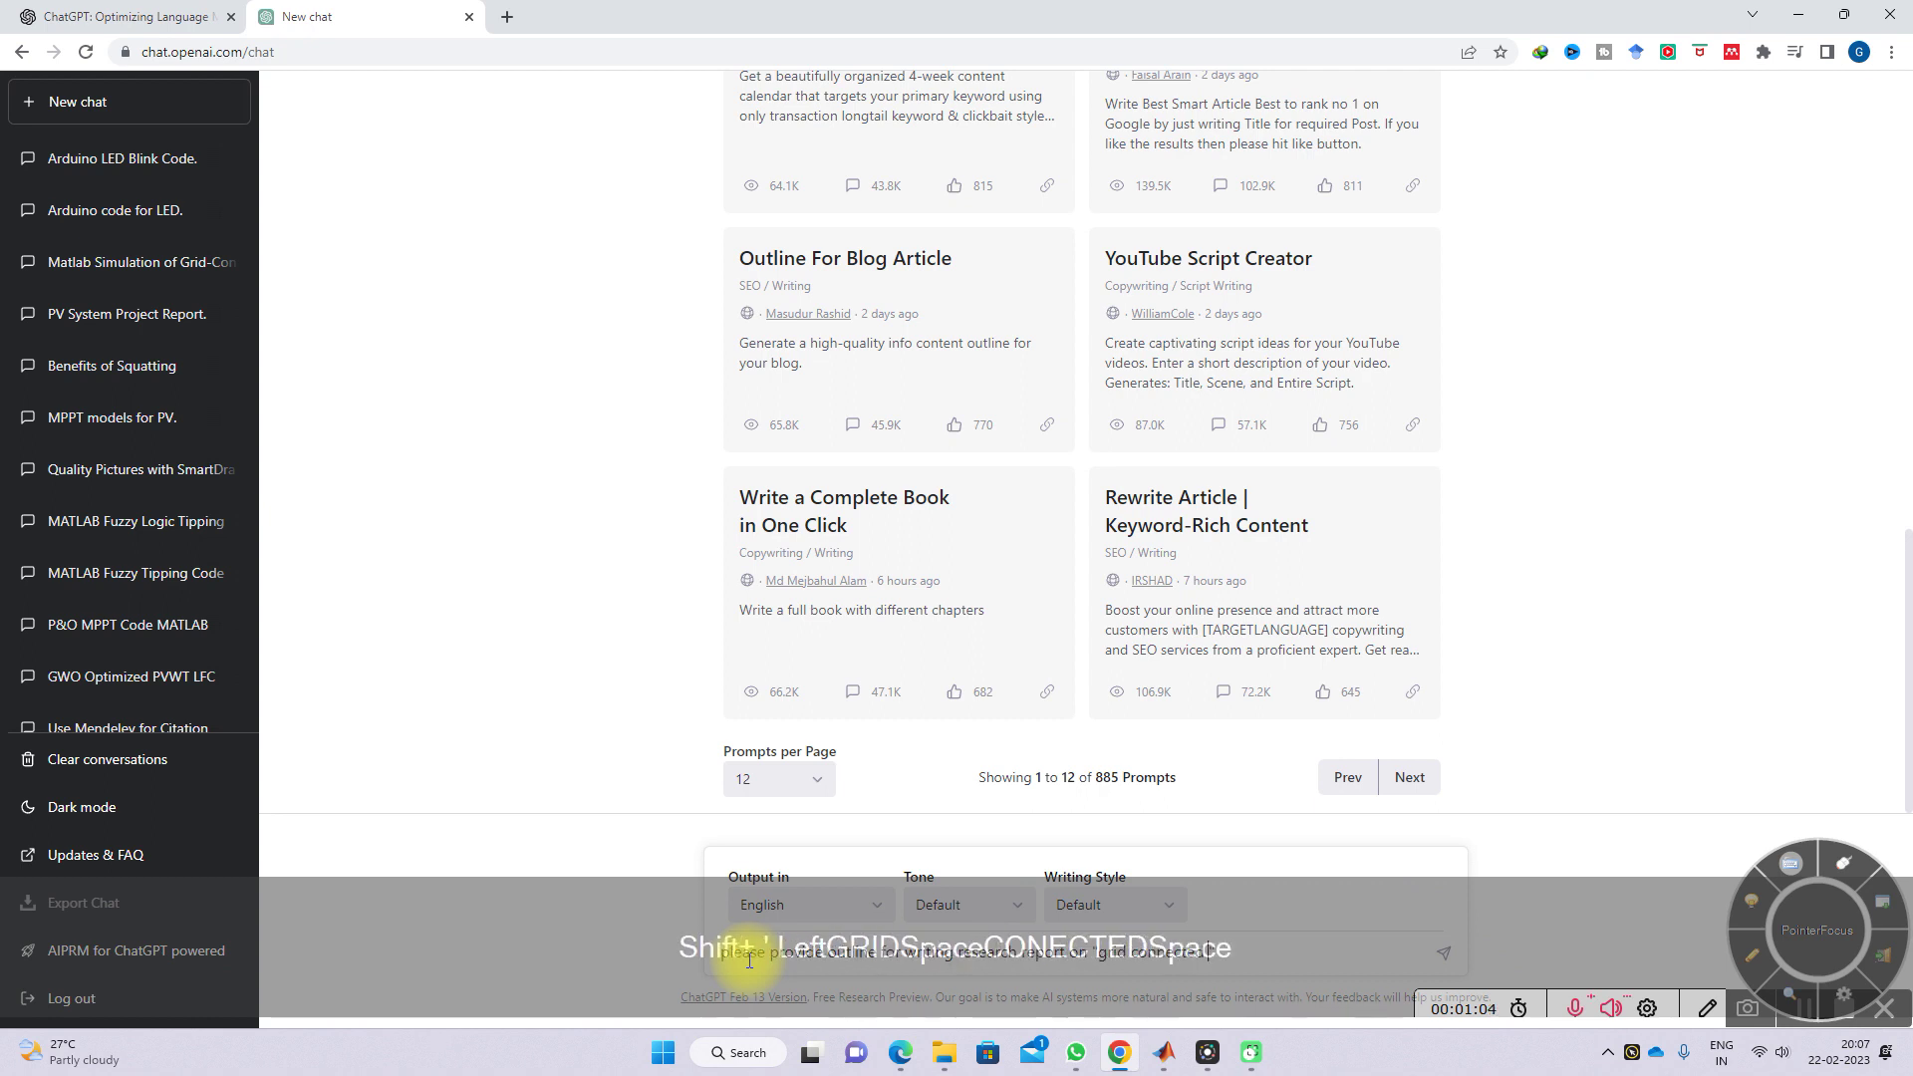
key("BackSpace")
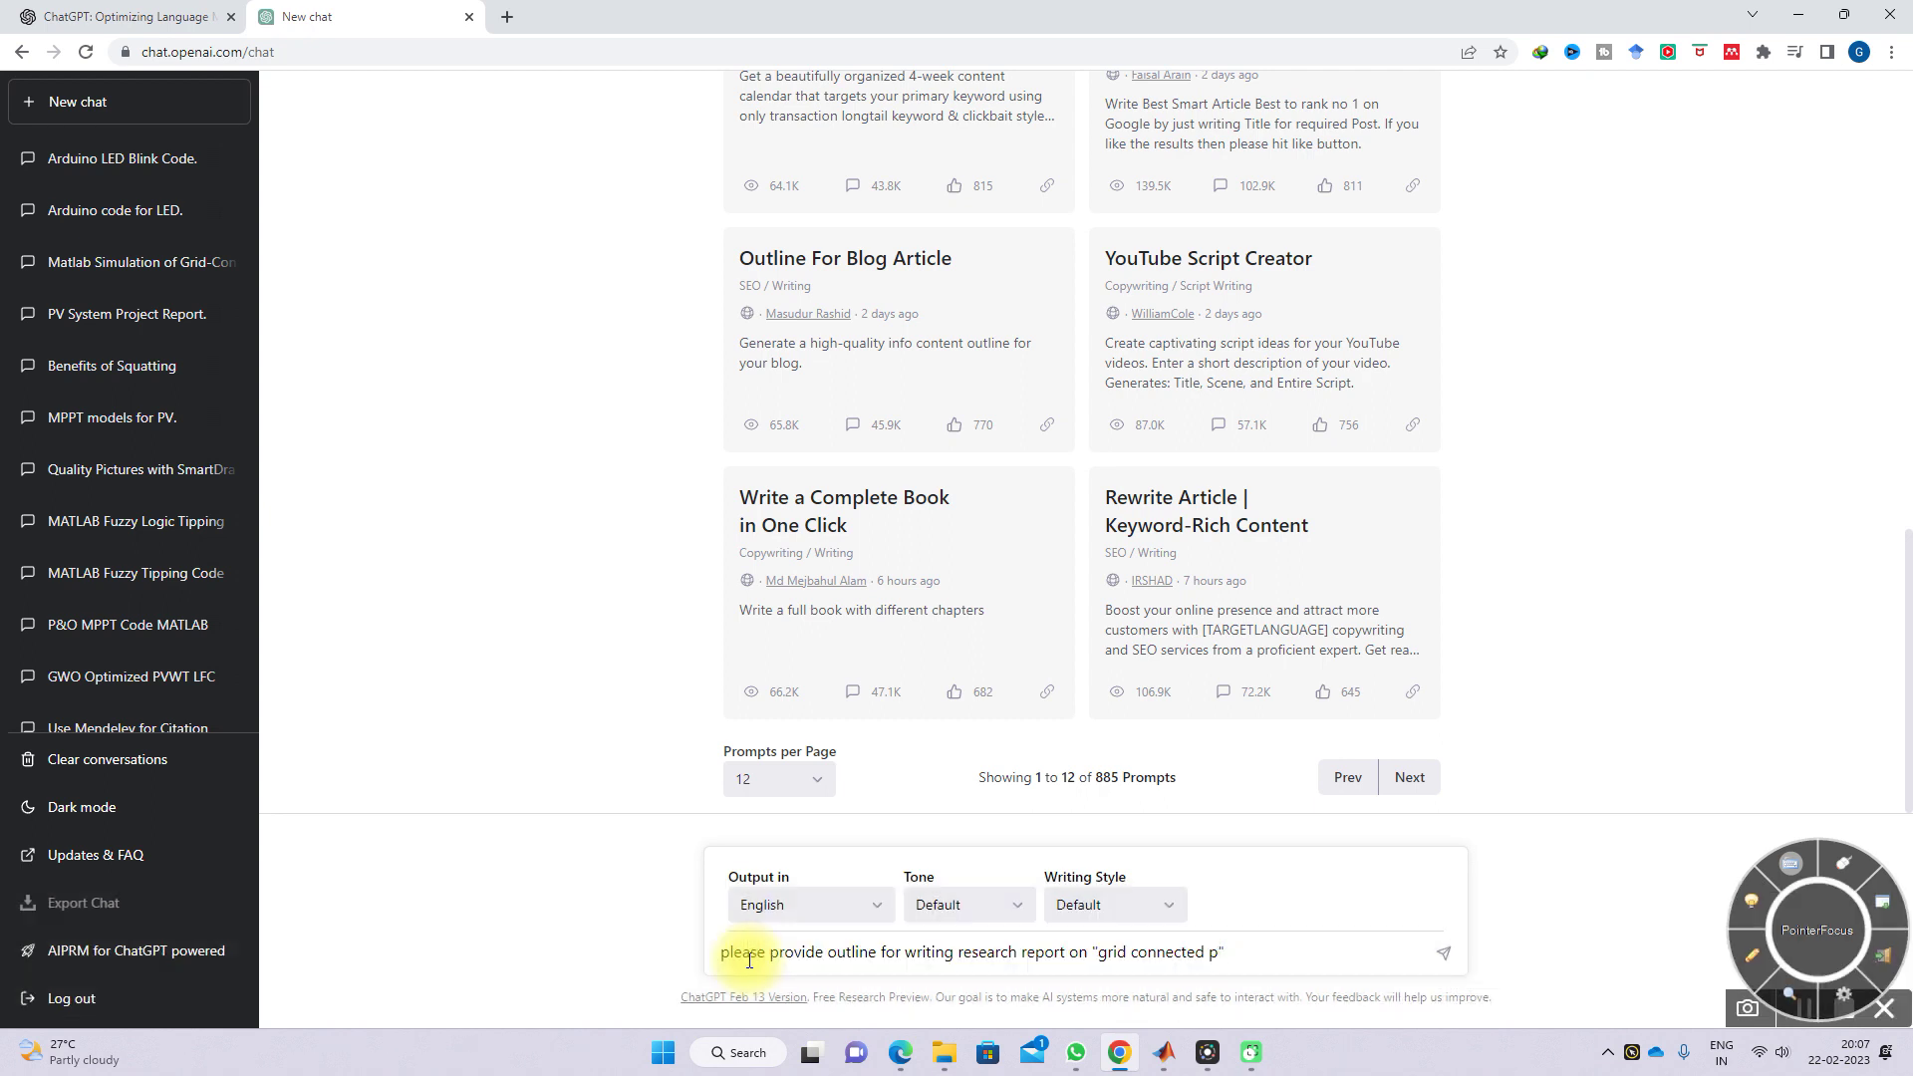
type("v system")
key("Return")
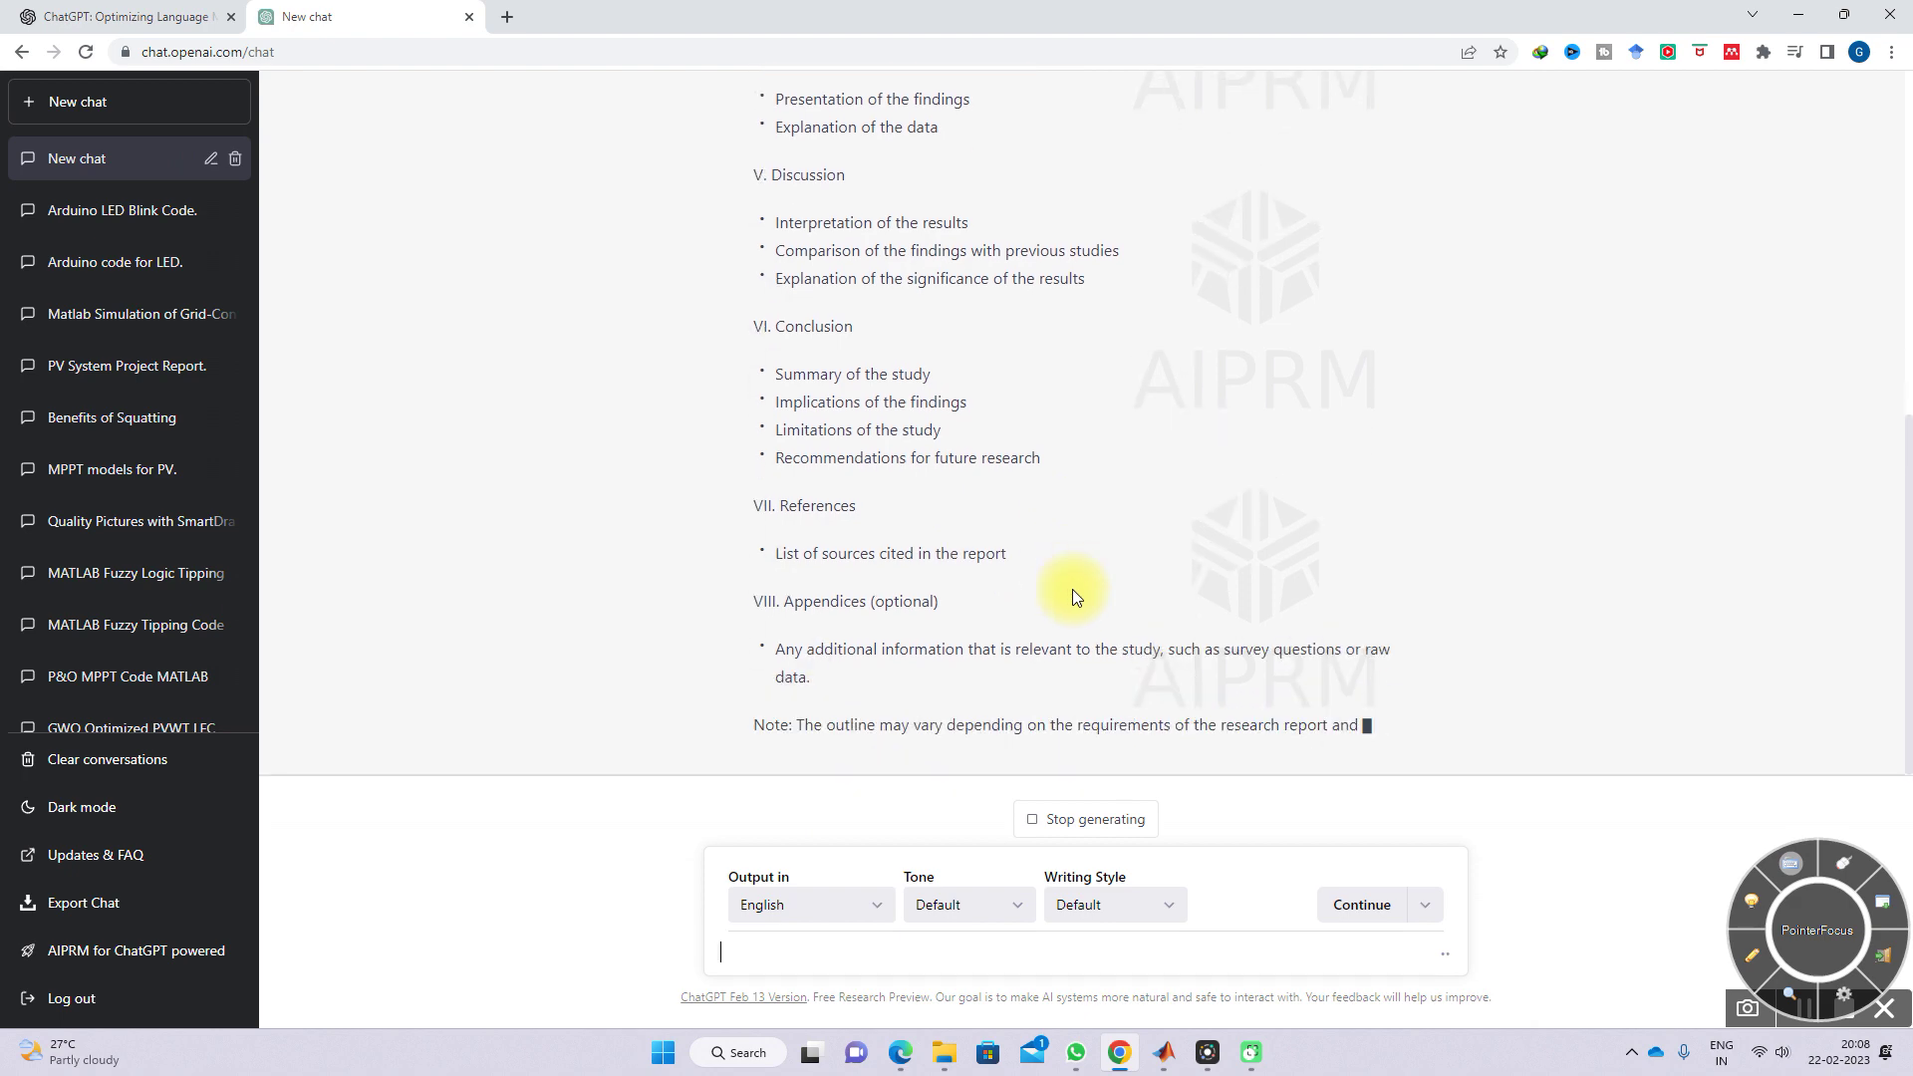
- Read through the generated outline, then go full screen with pen annotation enabled
scroll(1056, 602, "up", 5)
scroll(1054, 602, "up", 1)
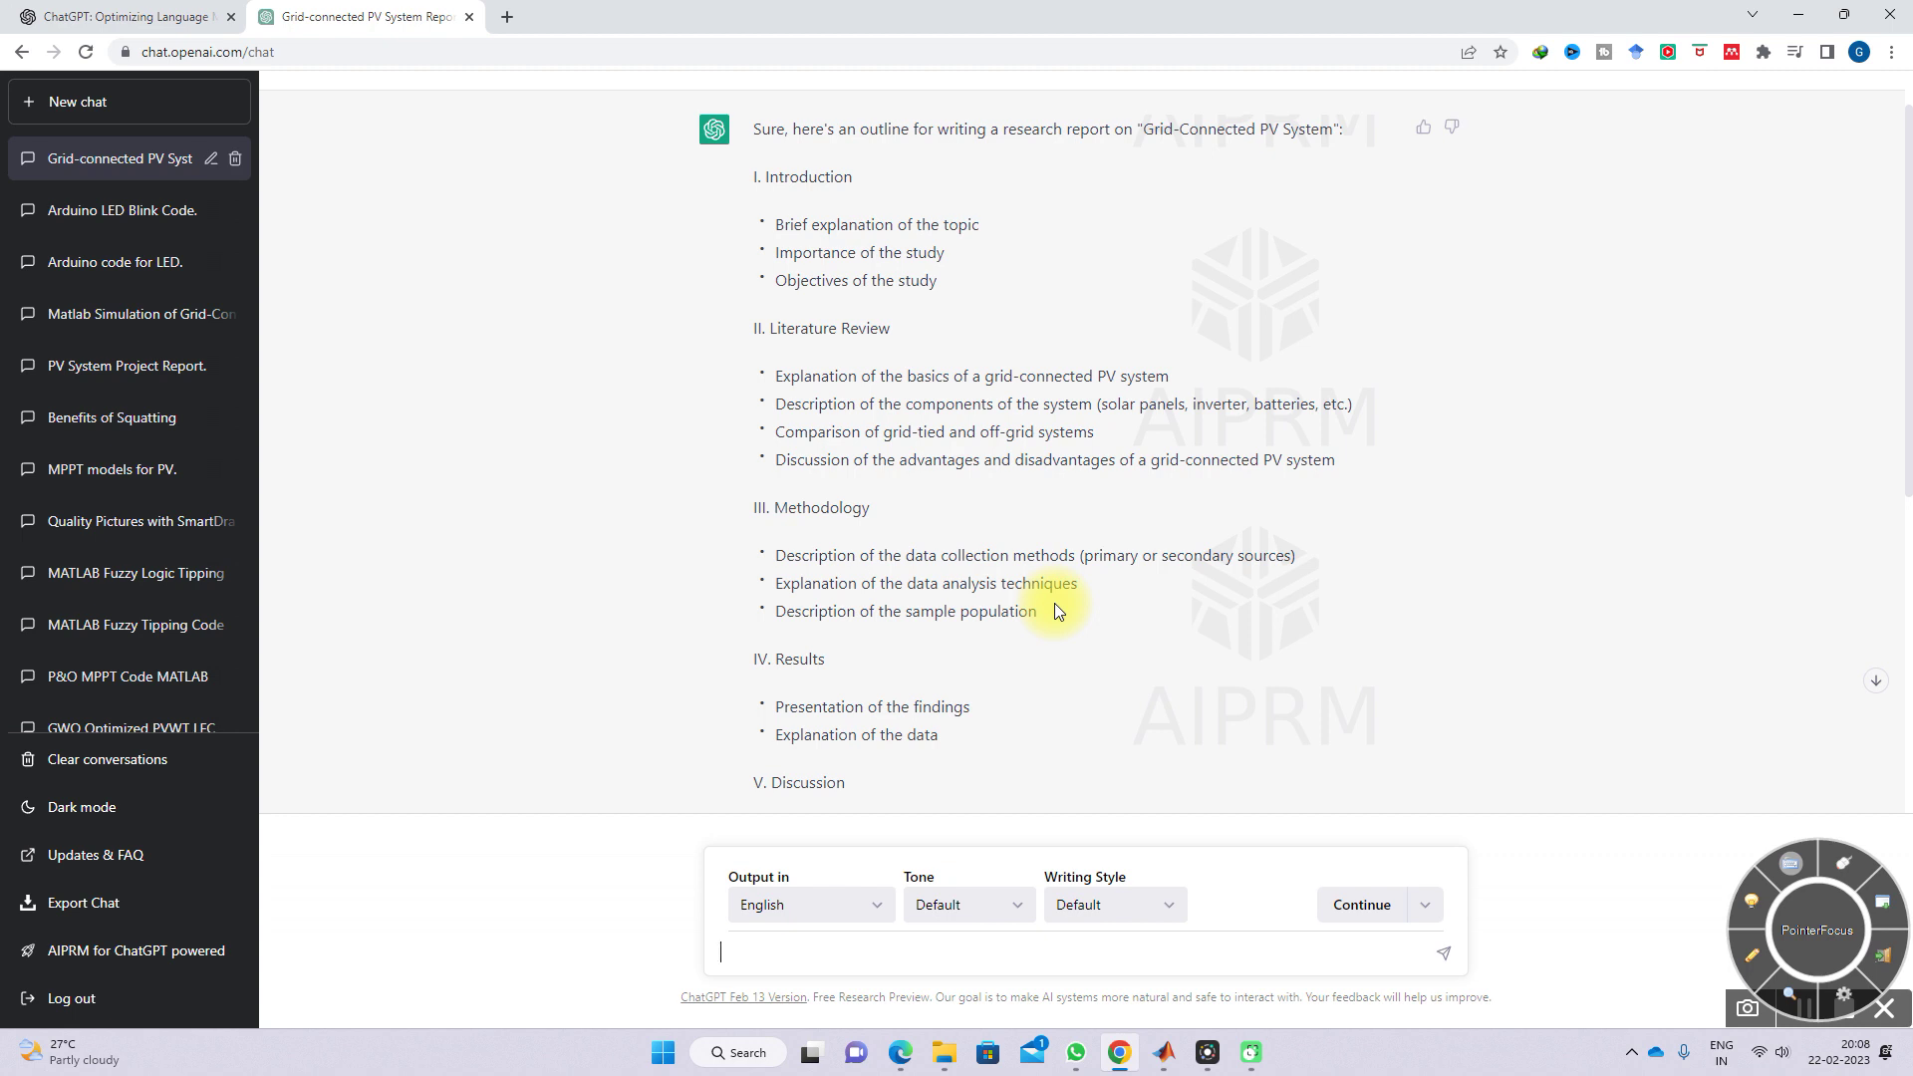
scroll(1054, 610, "down", 2)
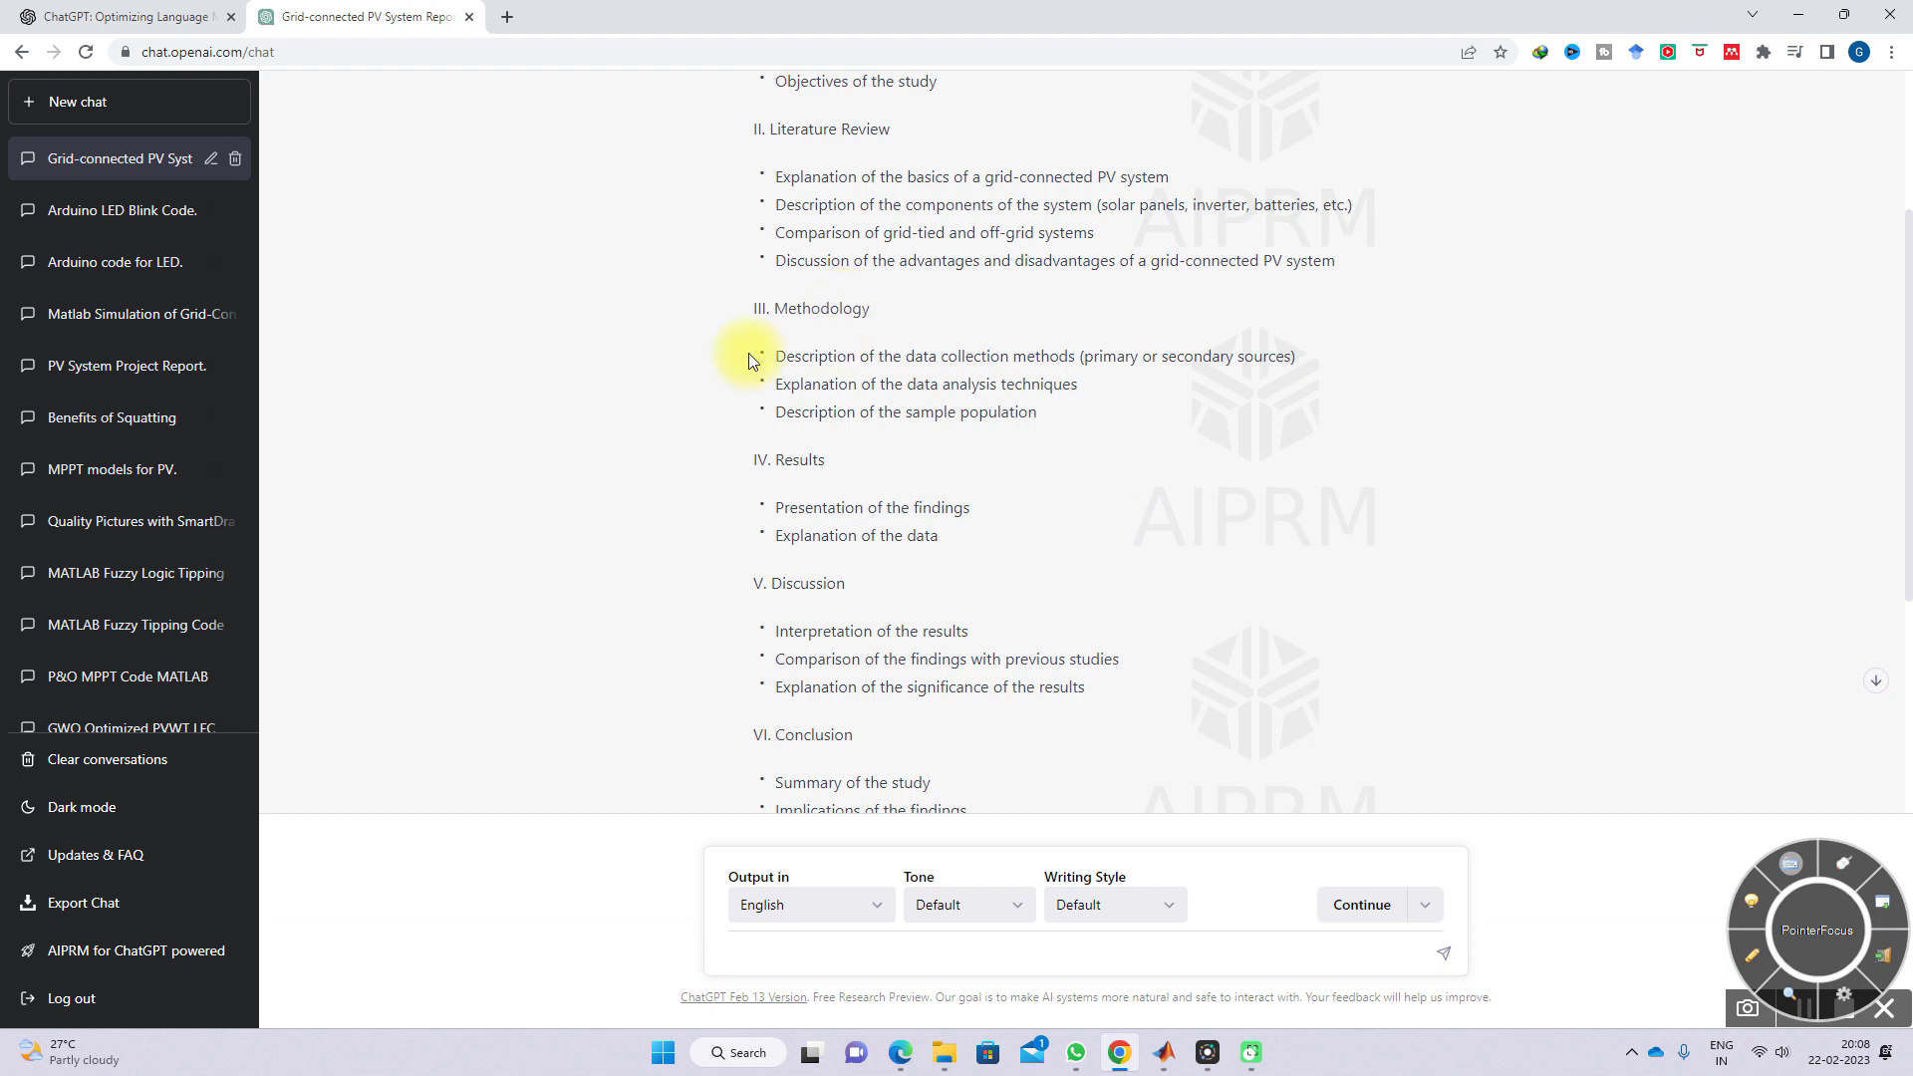
key("F11")
key("F9")
- Circle the Methodology–Discussion sections, clear the mark, then select the Introduction section at the top
mouse_move(735, 227)
left_mouse_down()
mouse_move(727, 580)
mouse_move(833, 637)
mouse_move(1175, 630)
mouse_move(1325, 263)
mouse_move(765, 205)
mouse_move(738, 267)
left_mouse_up()
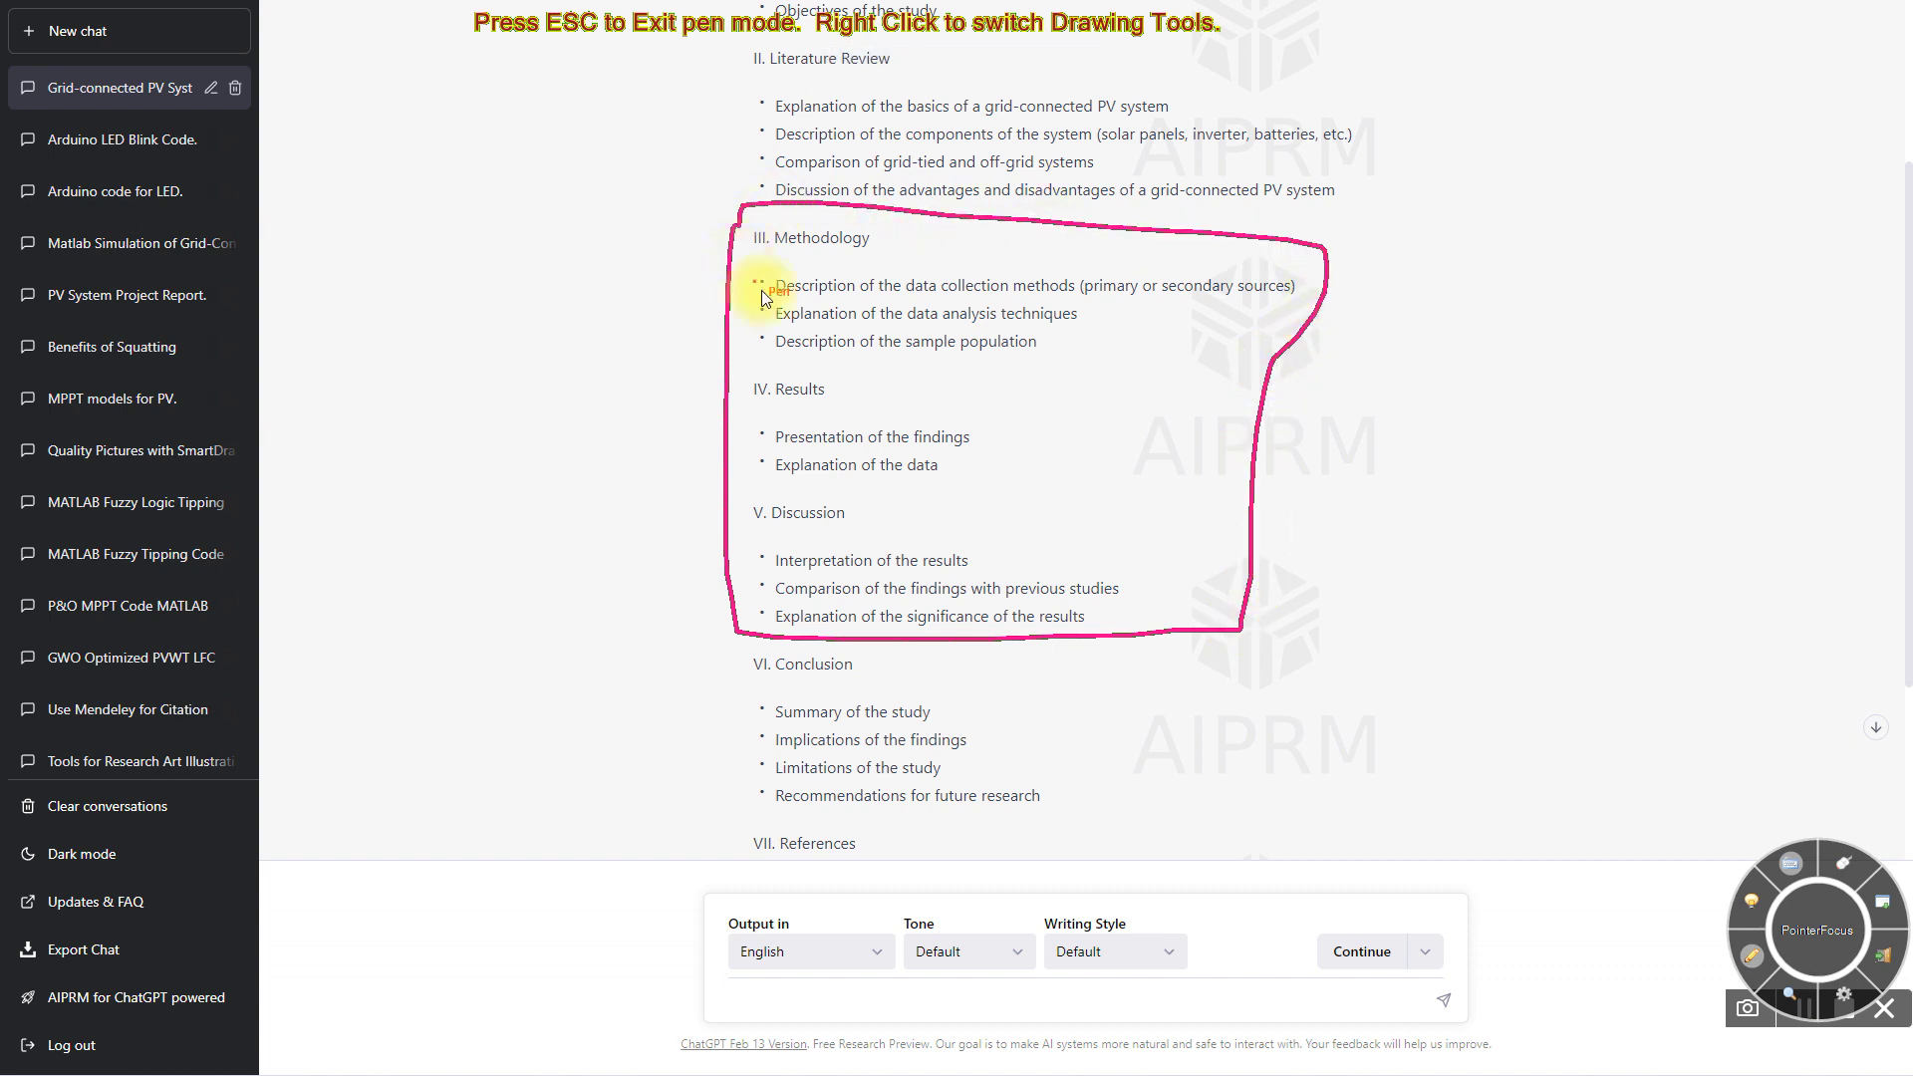
key("Escape")
scroll(936, 457, "up", 1)
scroll(934, 452, "up", 2)
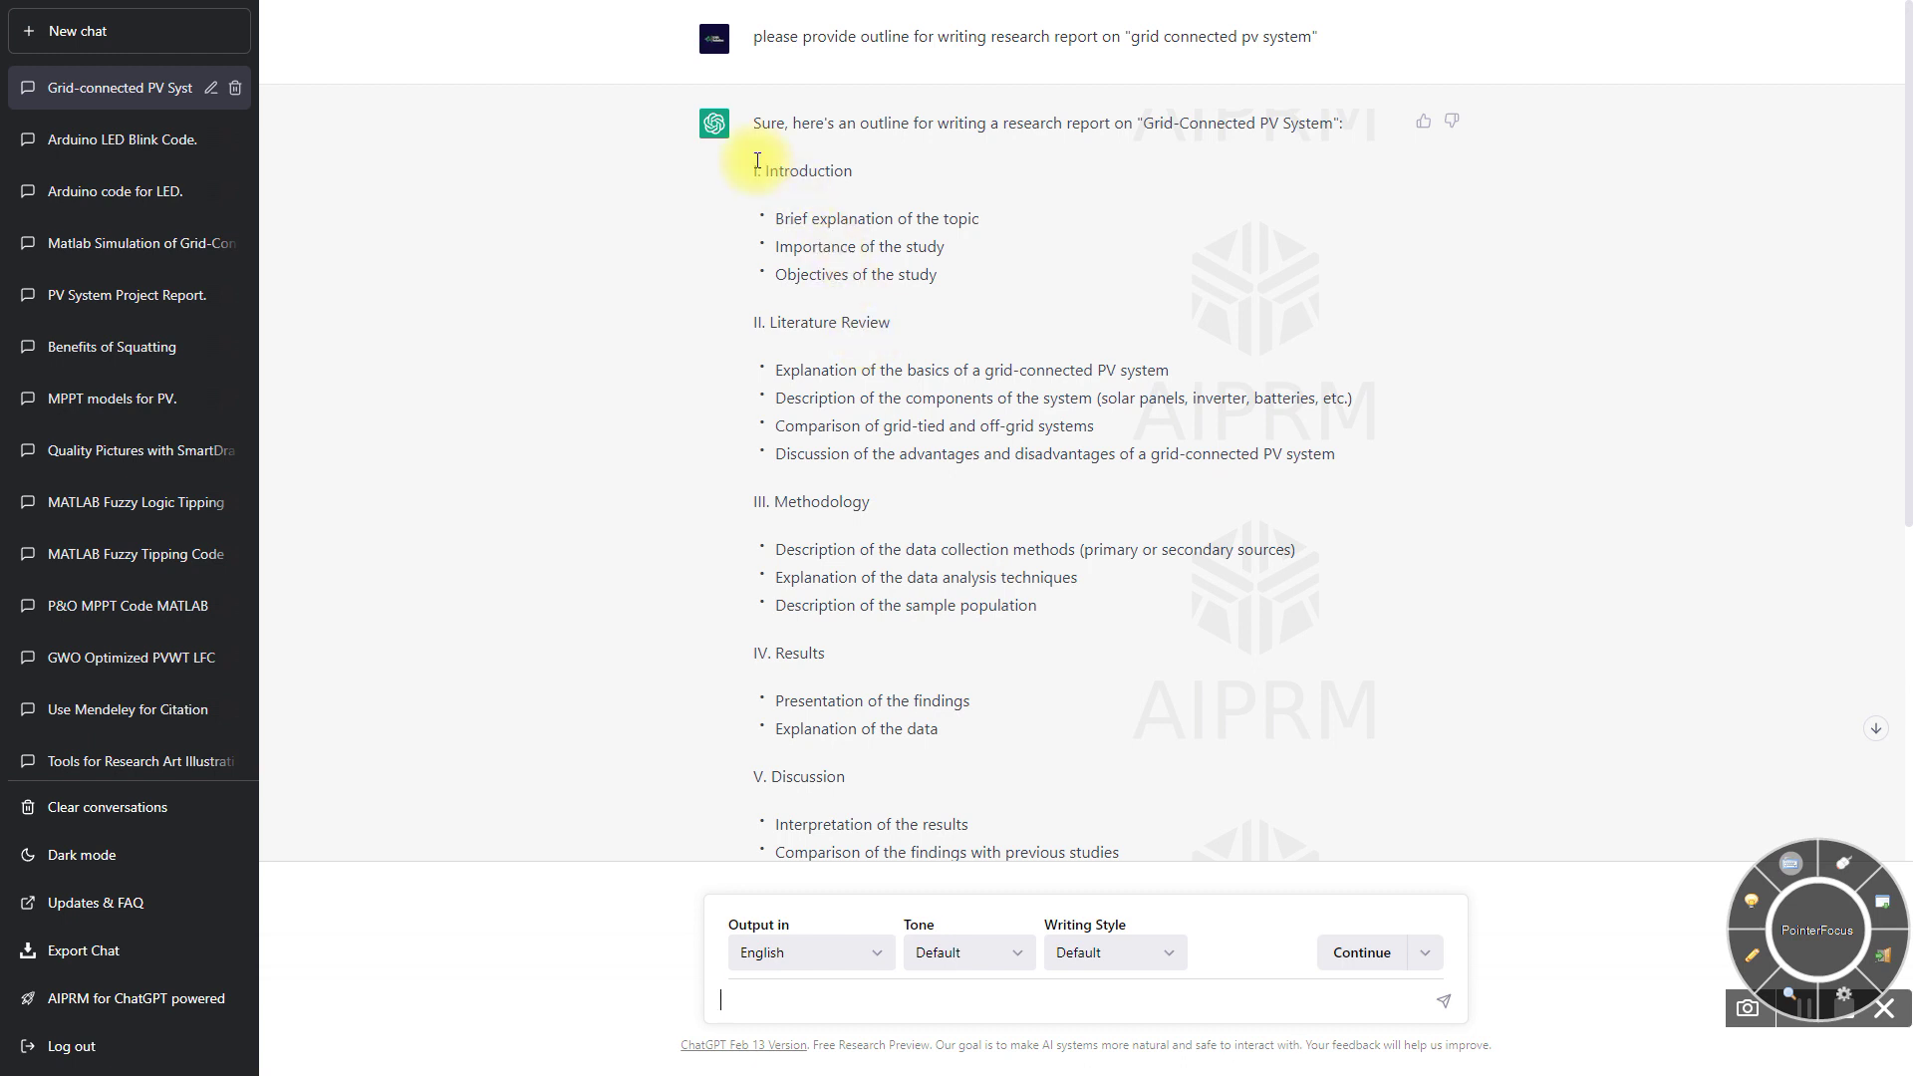
left_click_drag(750, 176, 948, 286)
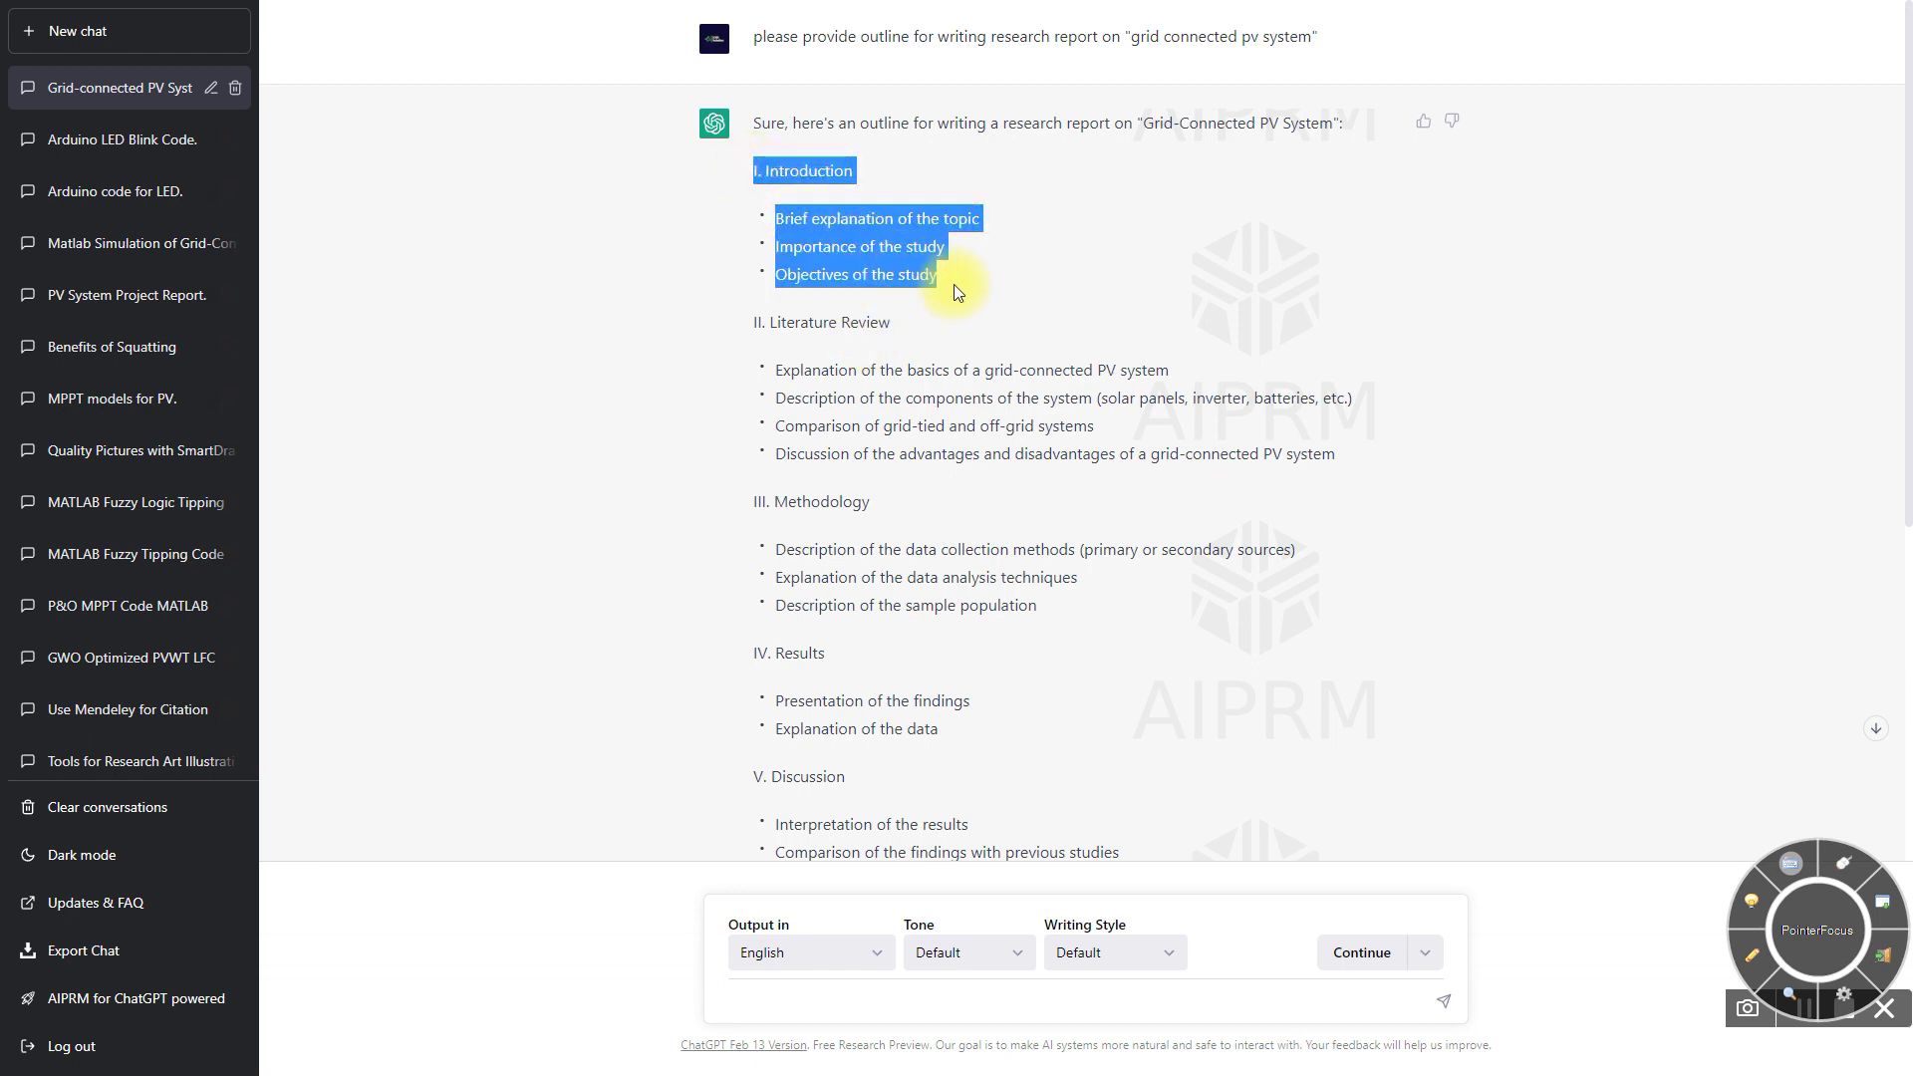
- Send 'provide details on' with the copied Introduction outline, then have ChatGPT continue
key("ctrl+c")
left_click(765, 1003)
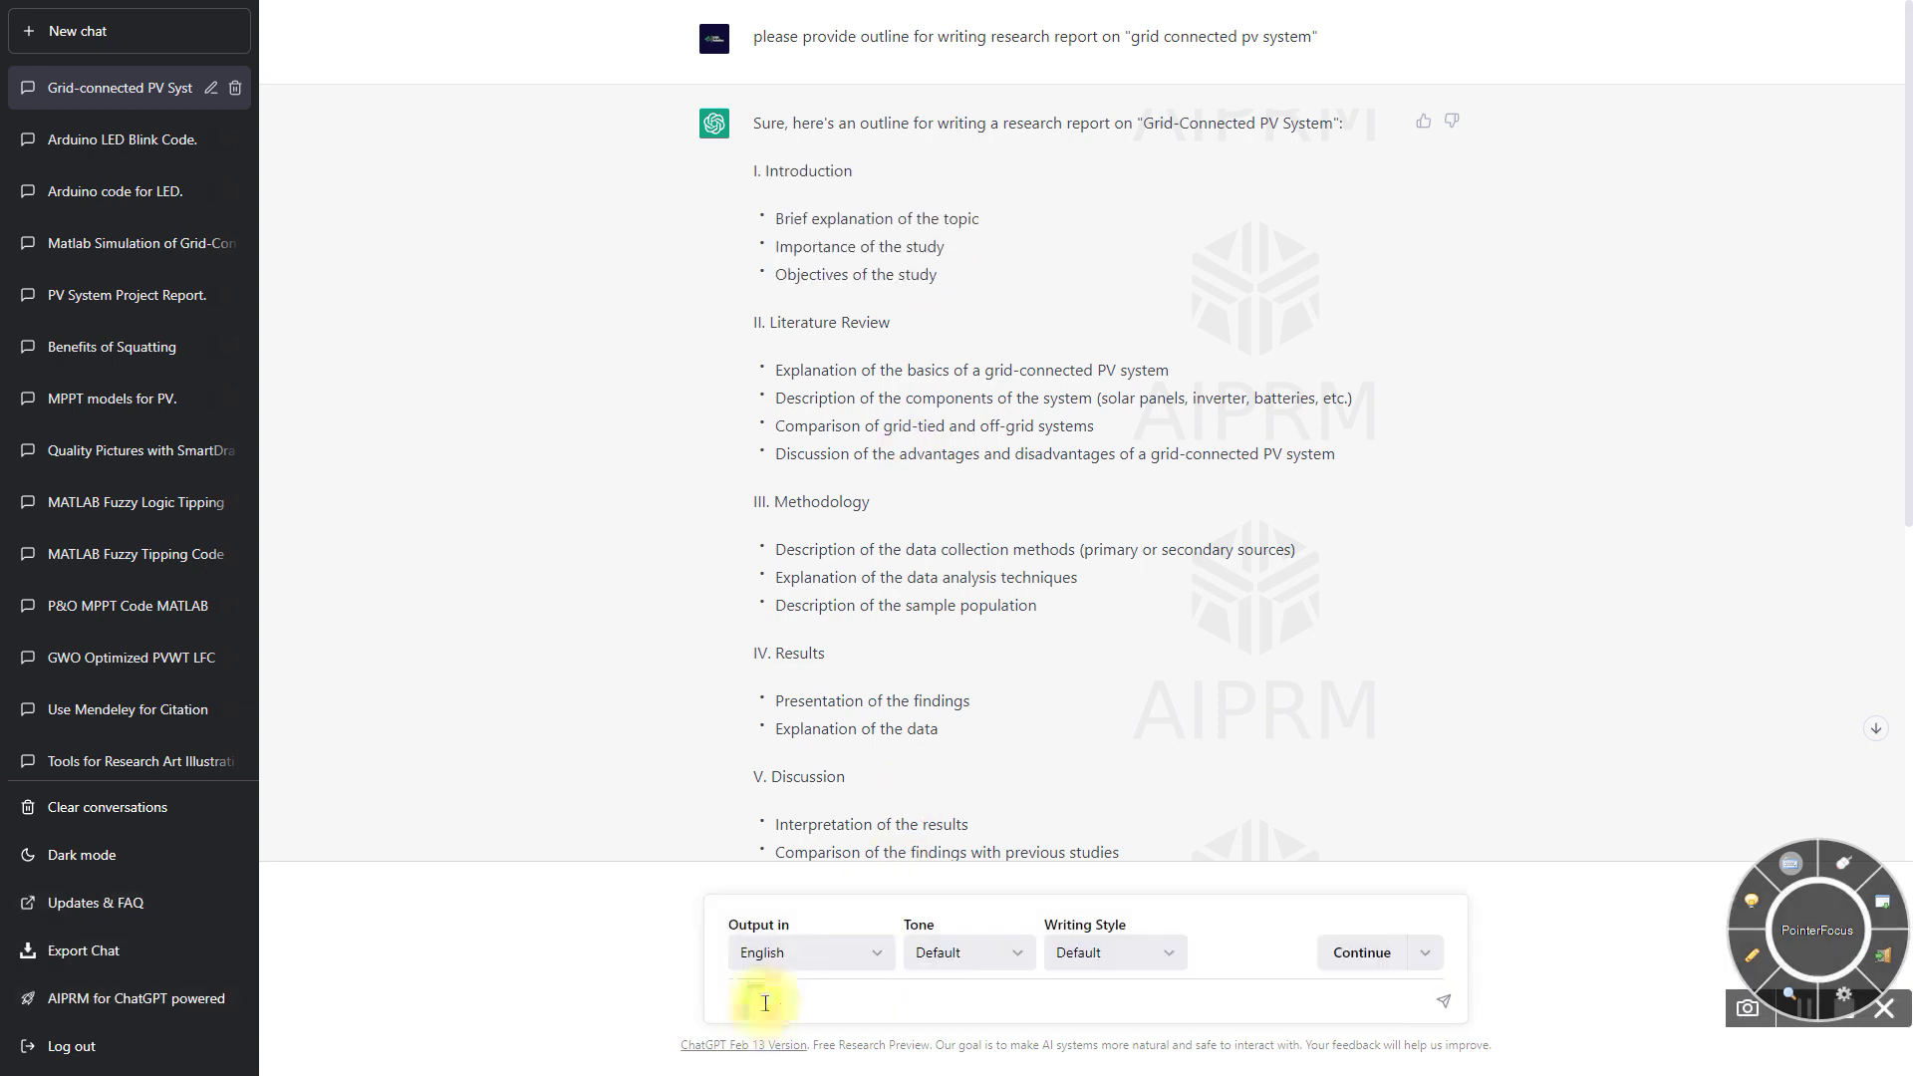
type("provide details on")
key("ctrl+v")
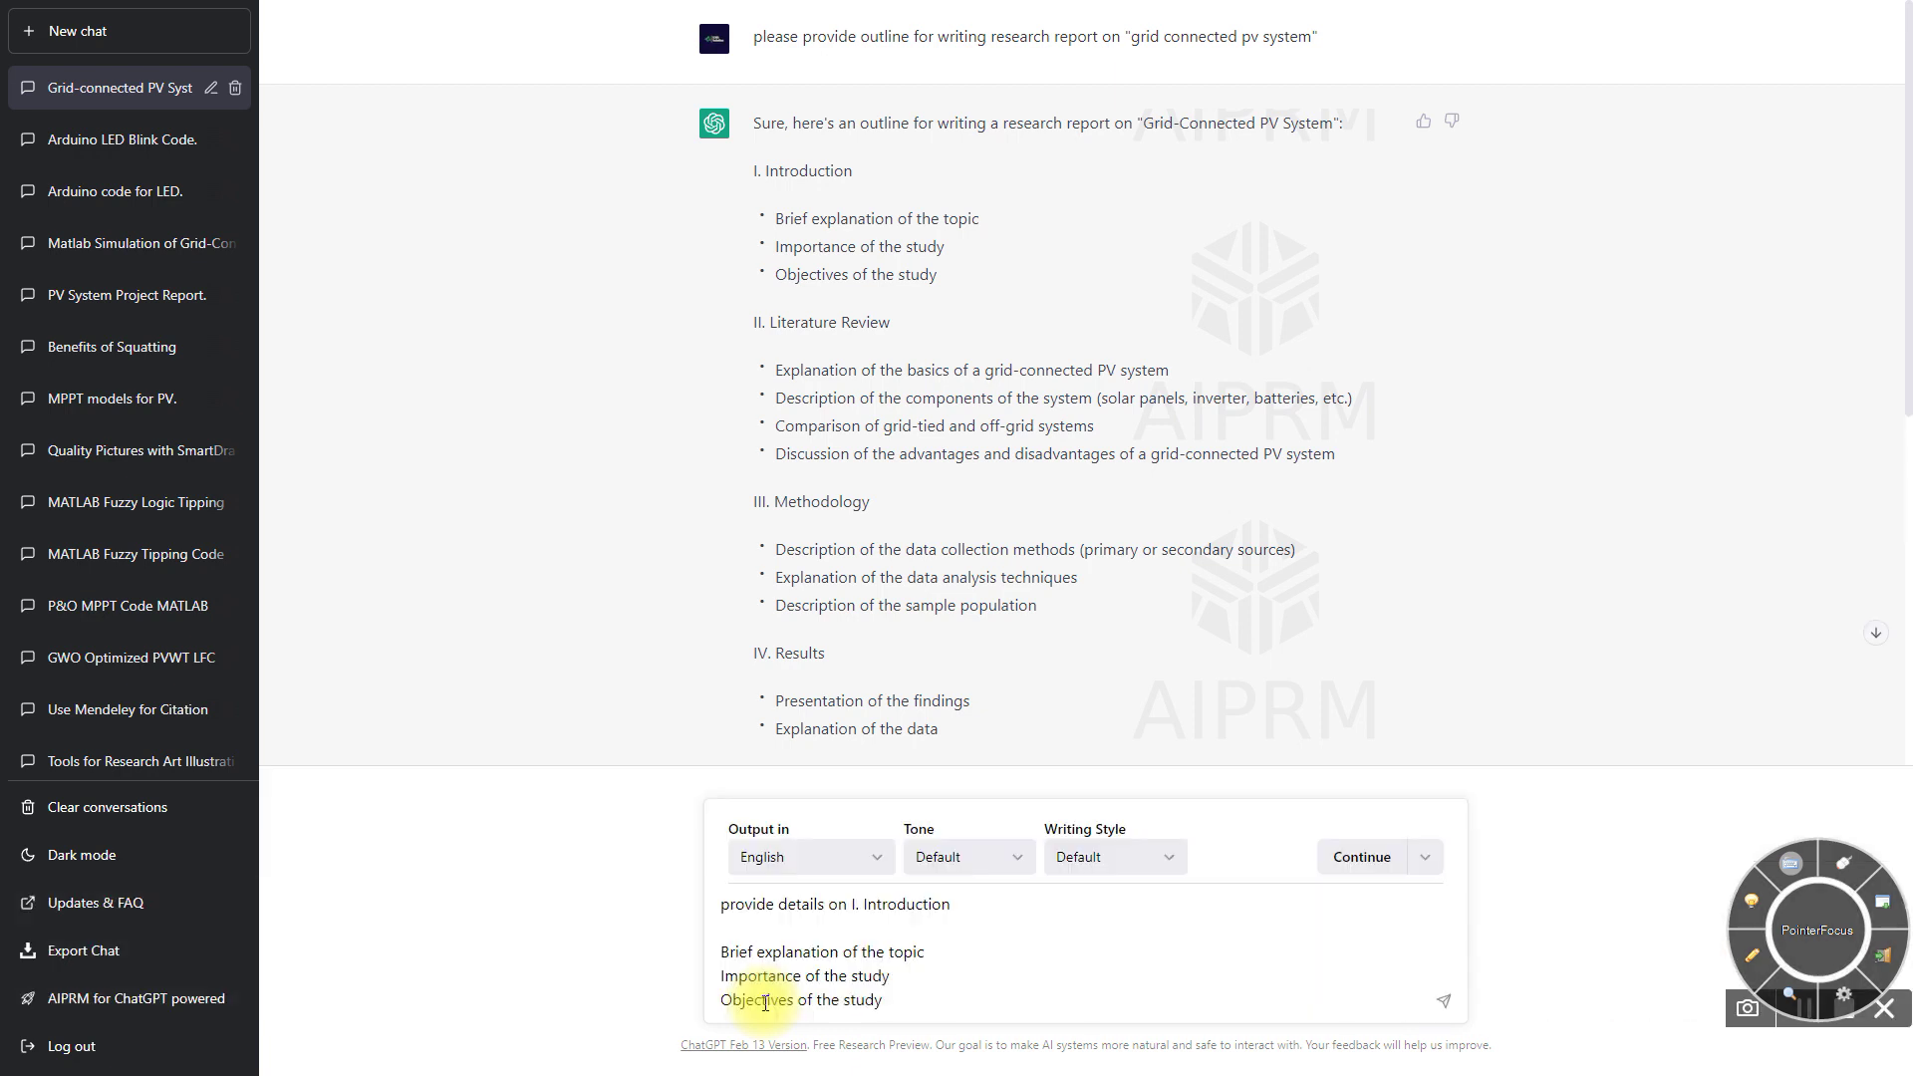
key("Return")
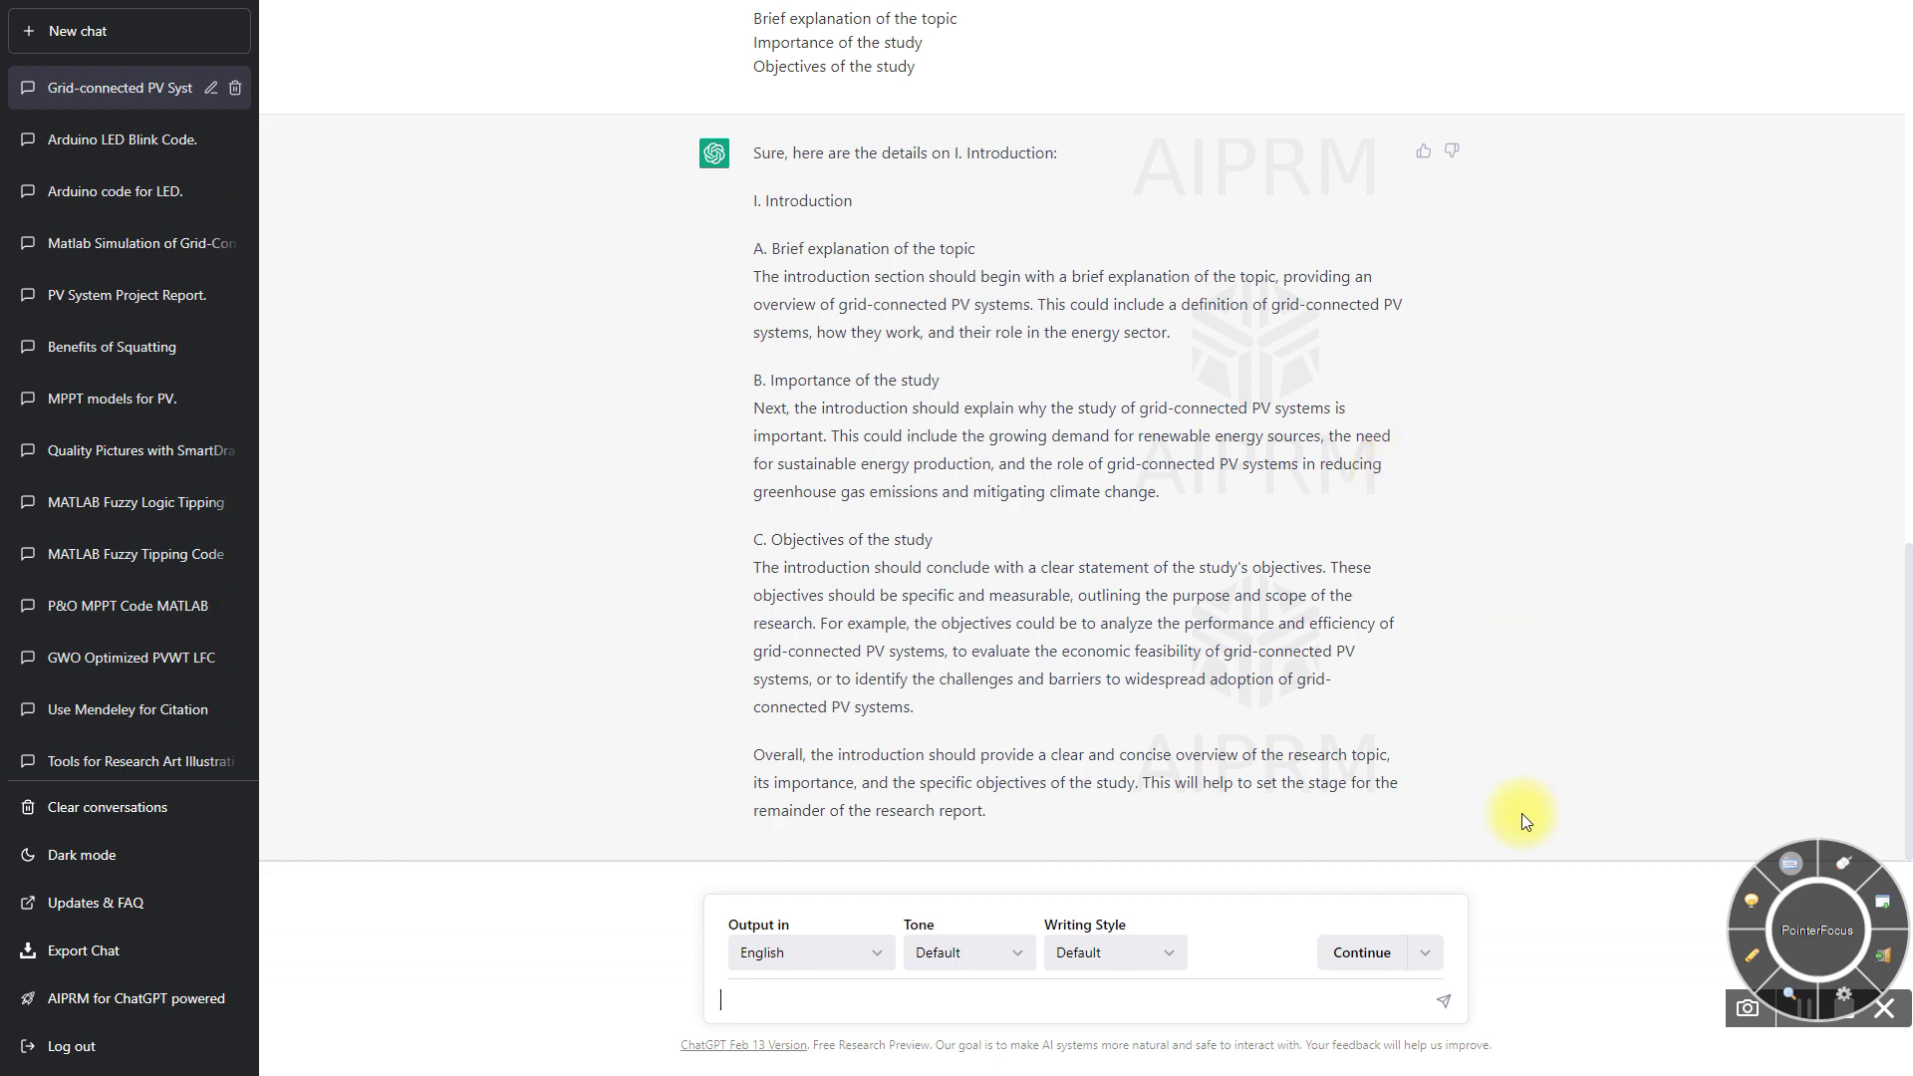
left_click(1372, 954)
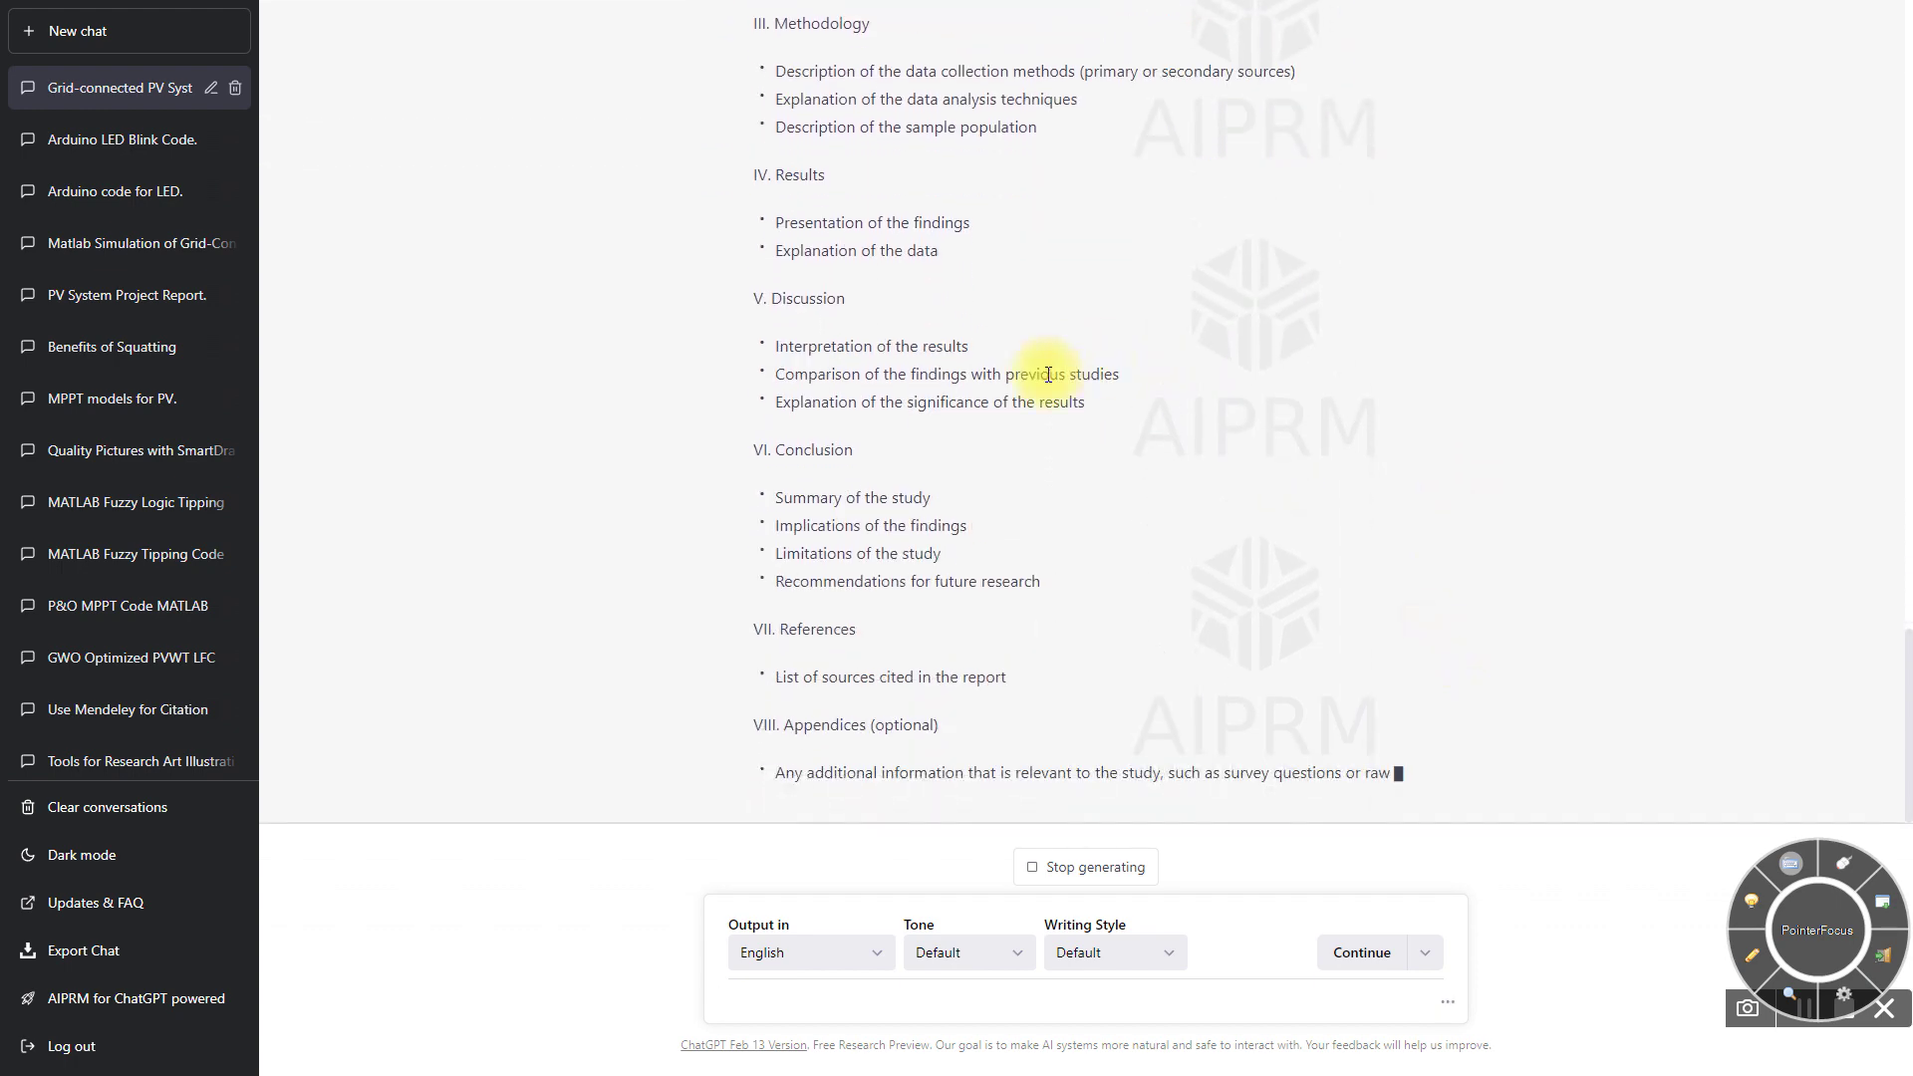
scroll(1036, 376, "up", 4)
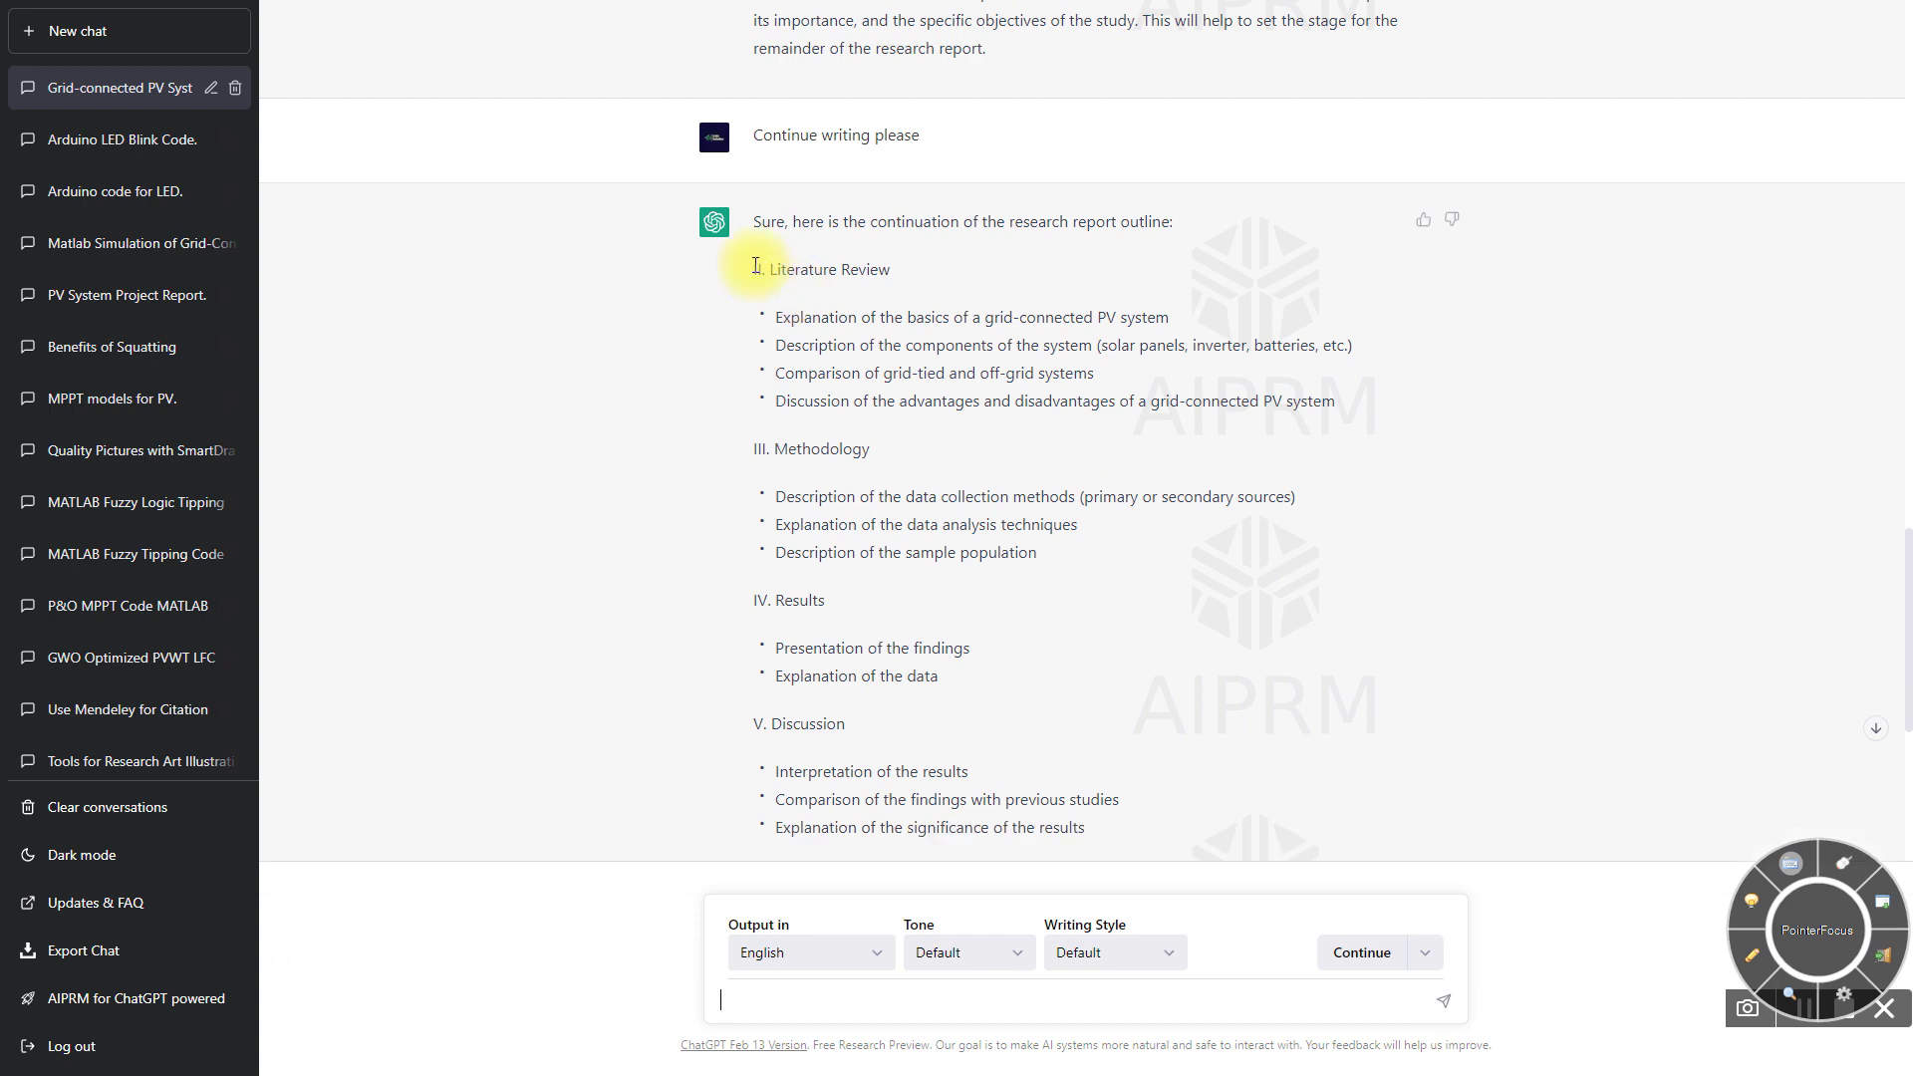
left_click_drag(753, 269, 1336, 398)
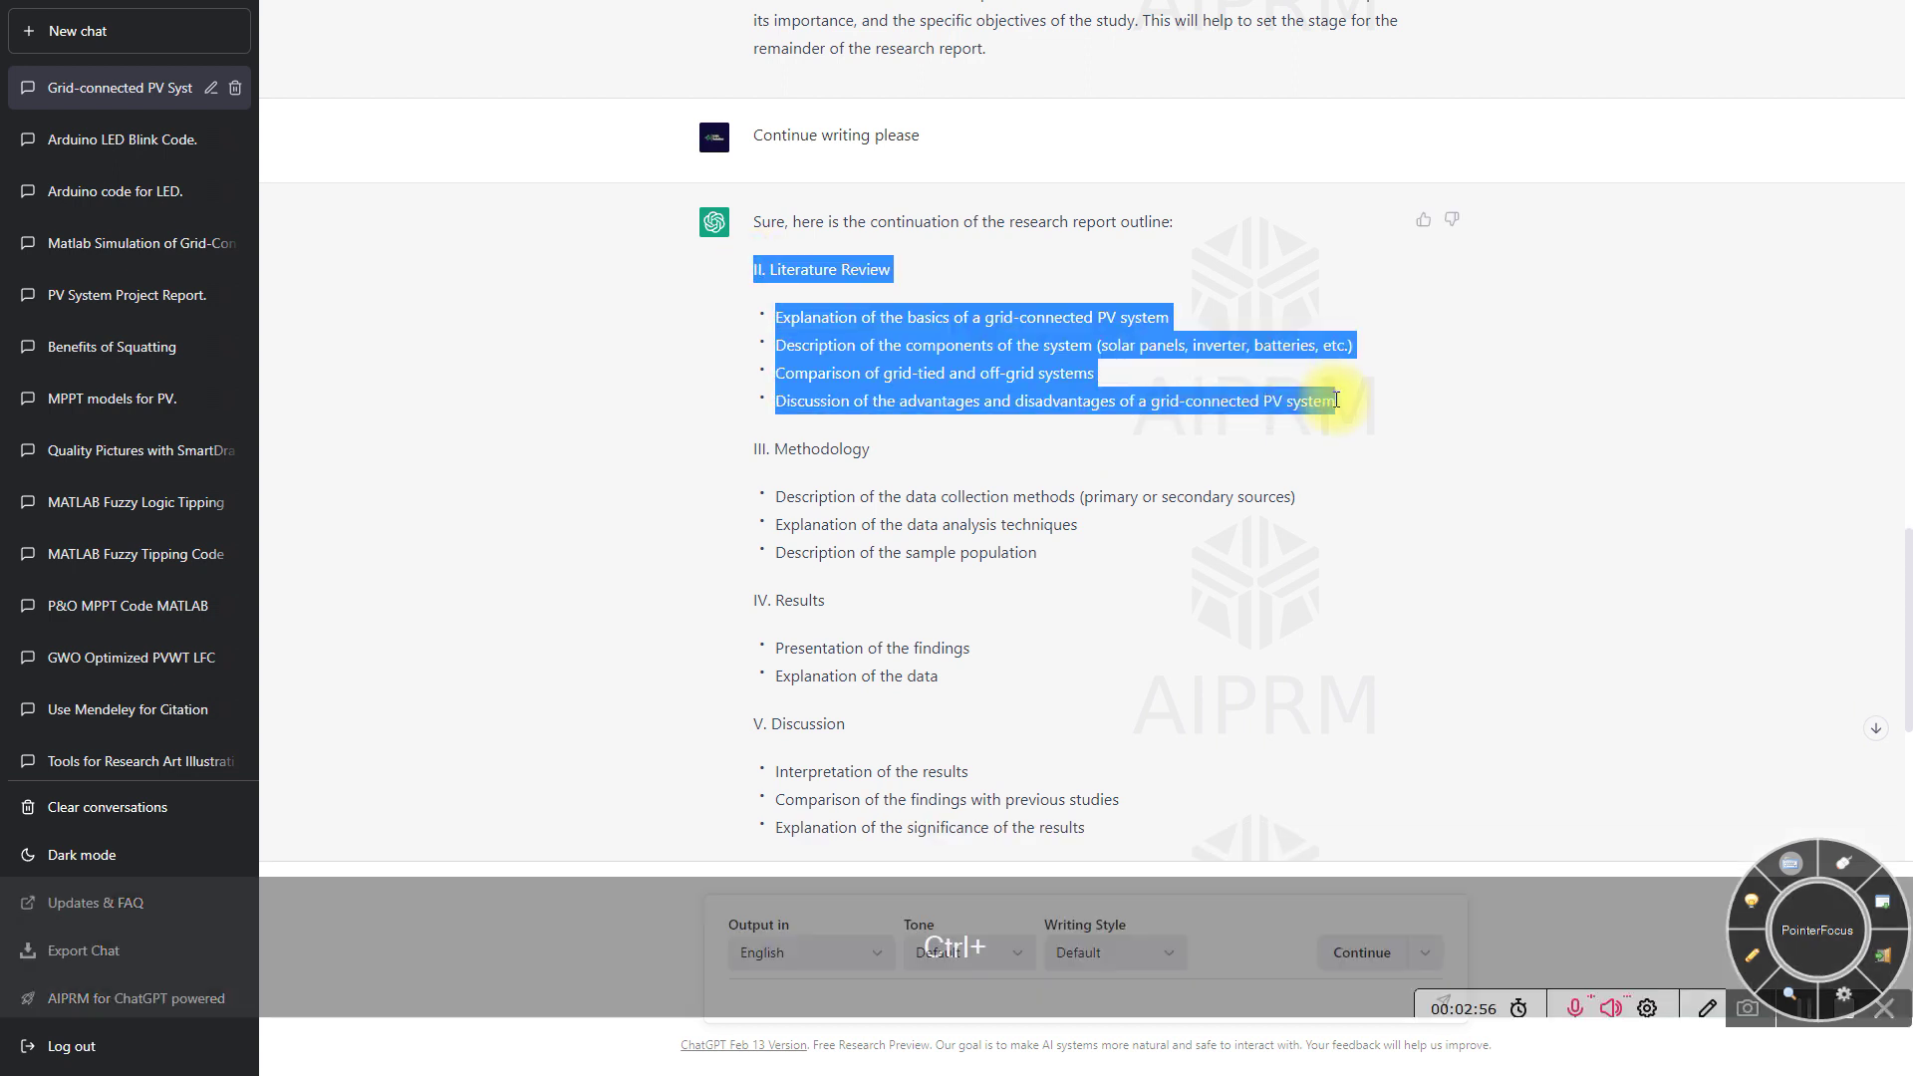
key("ctrl+c")
left_click(825, 998)
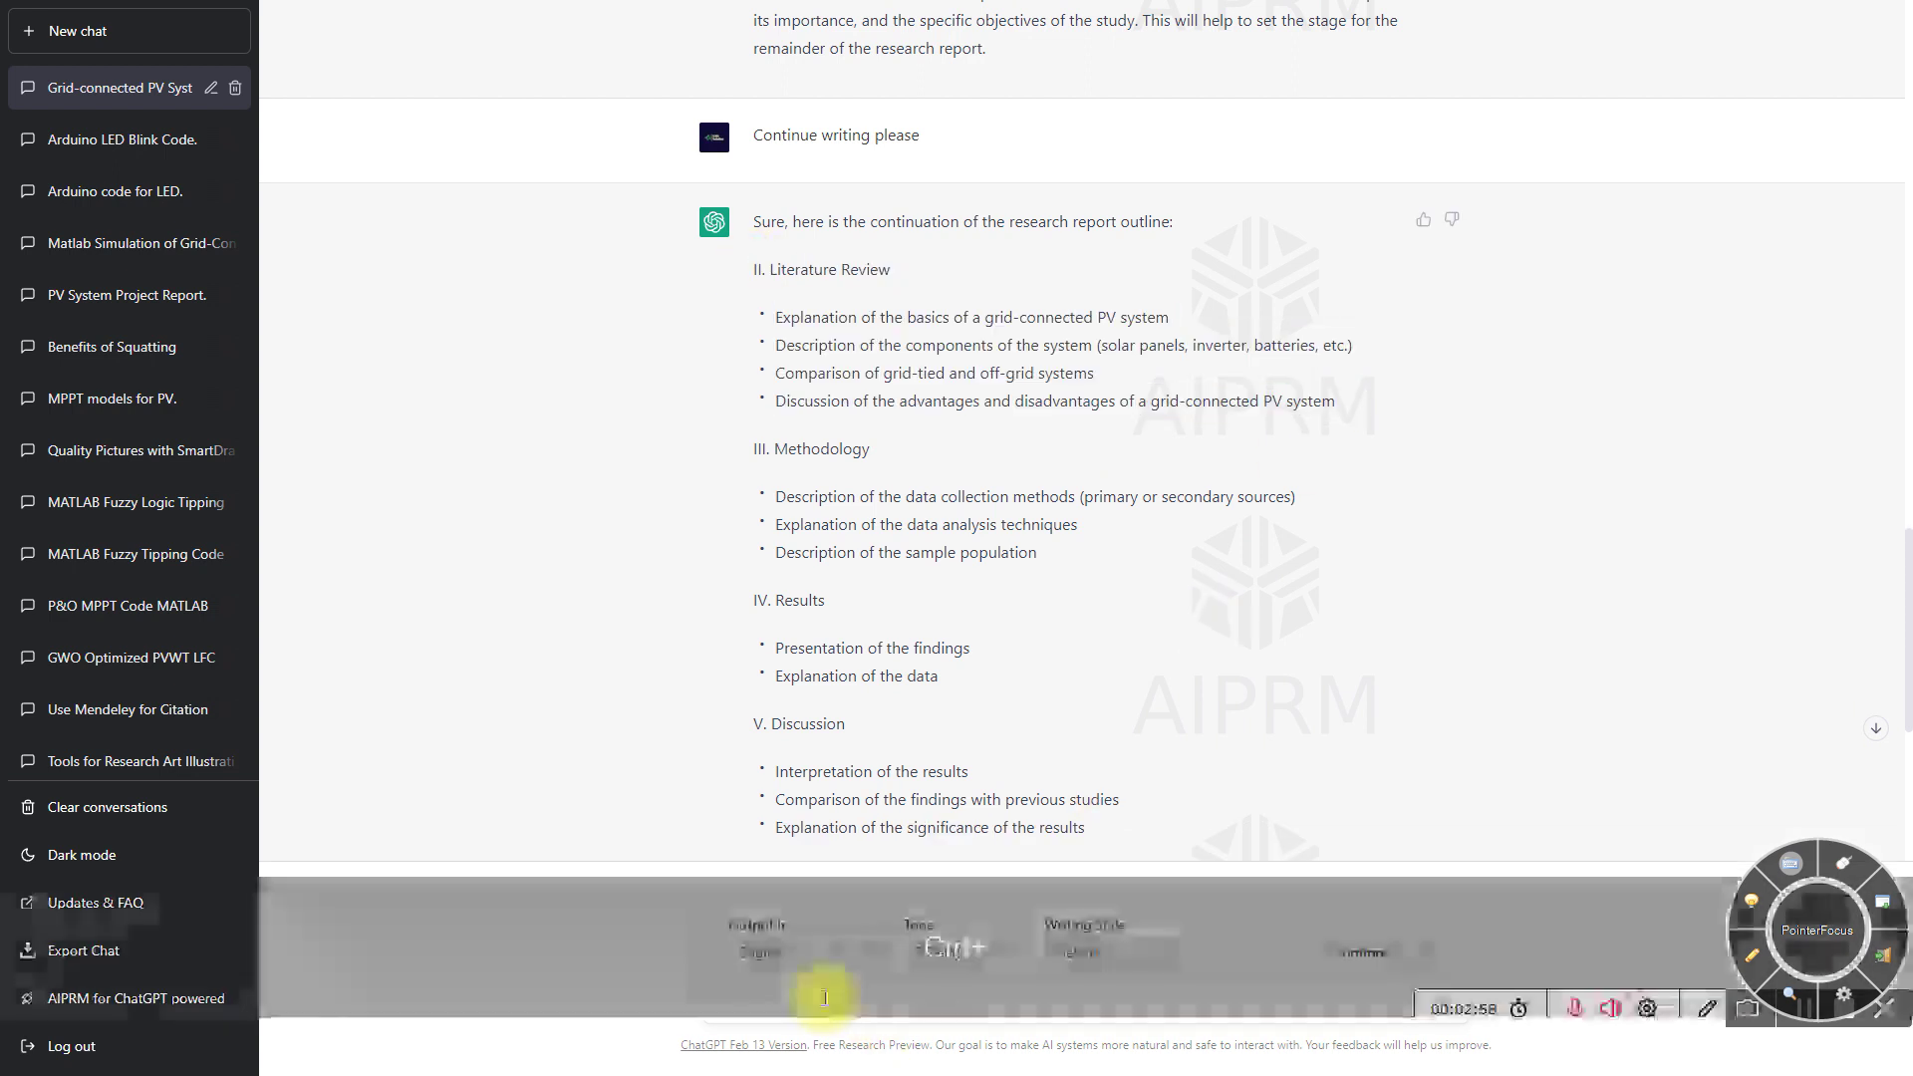
key("ctrl+v")
key("Return")
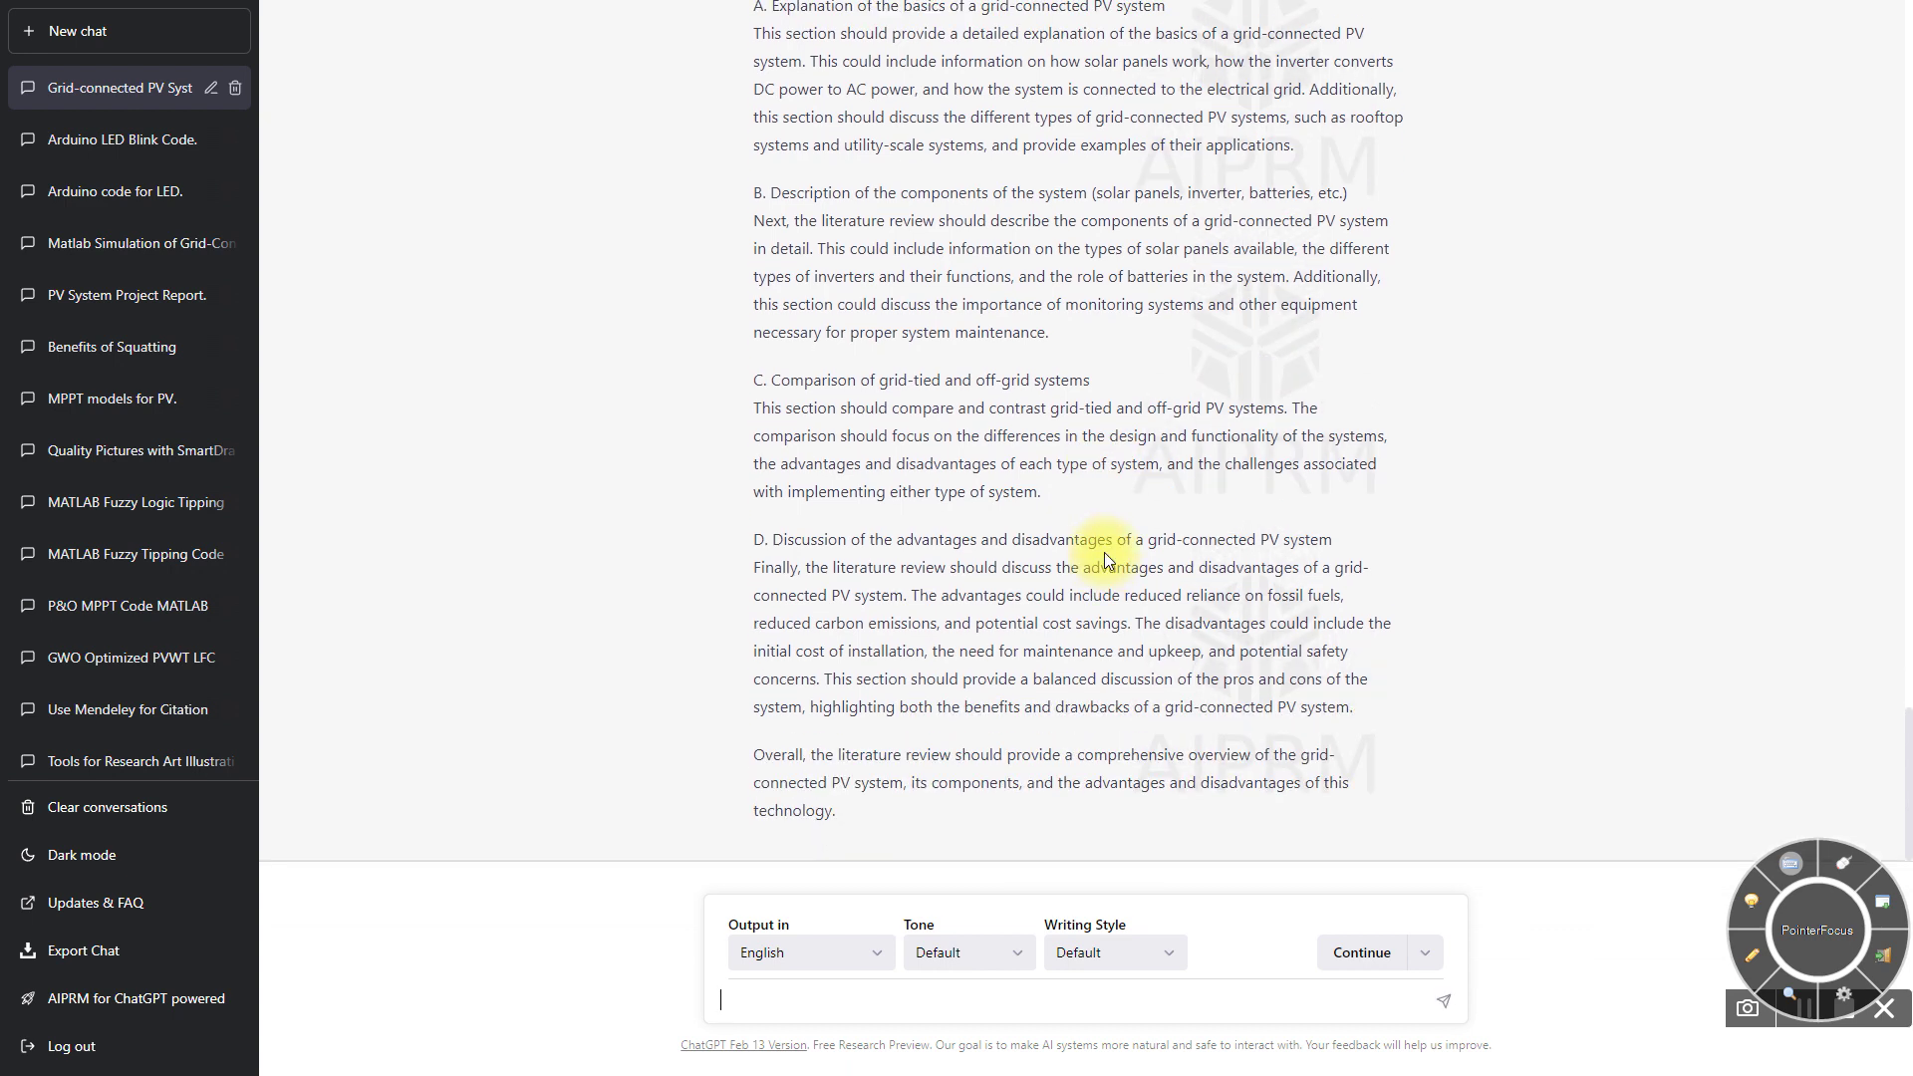
scroll(1104, 552, "up", 2)
scroll(1002, 455, "up", 1)
scroll(1003, 454, "up", 2)
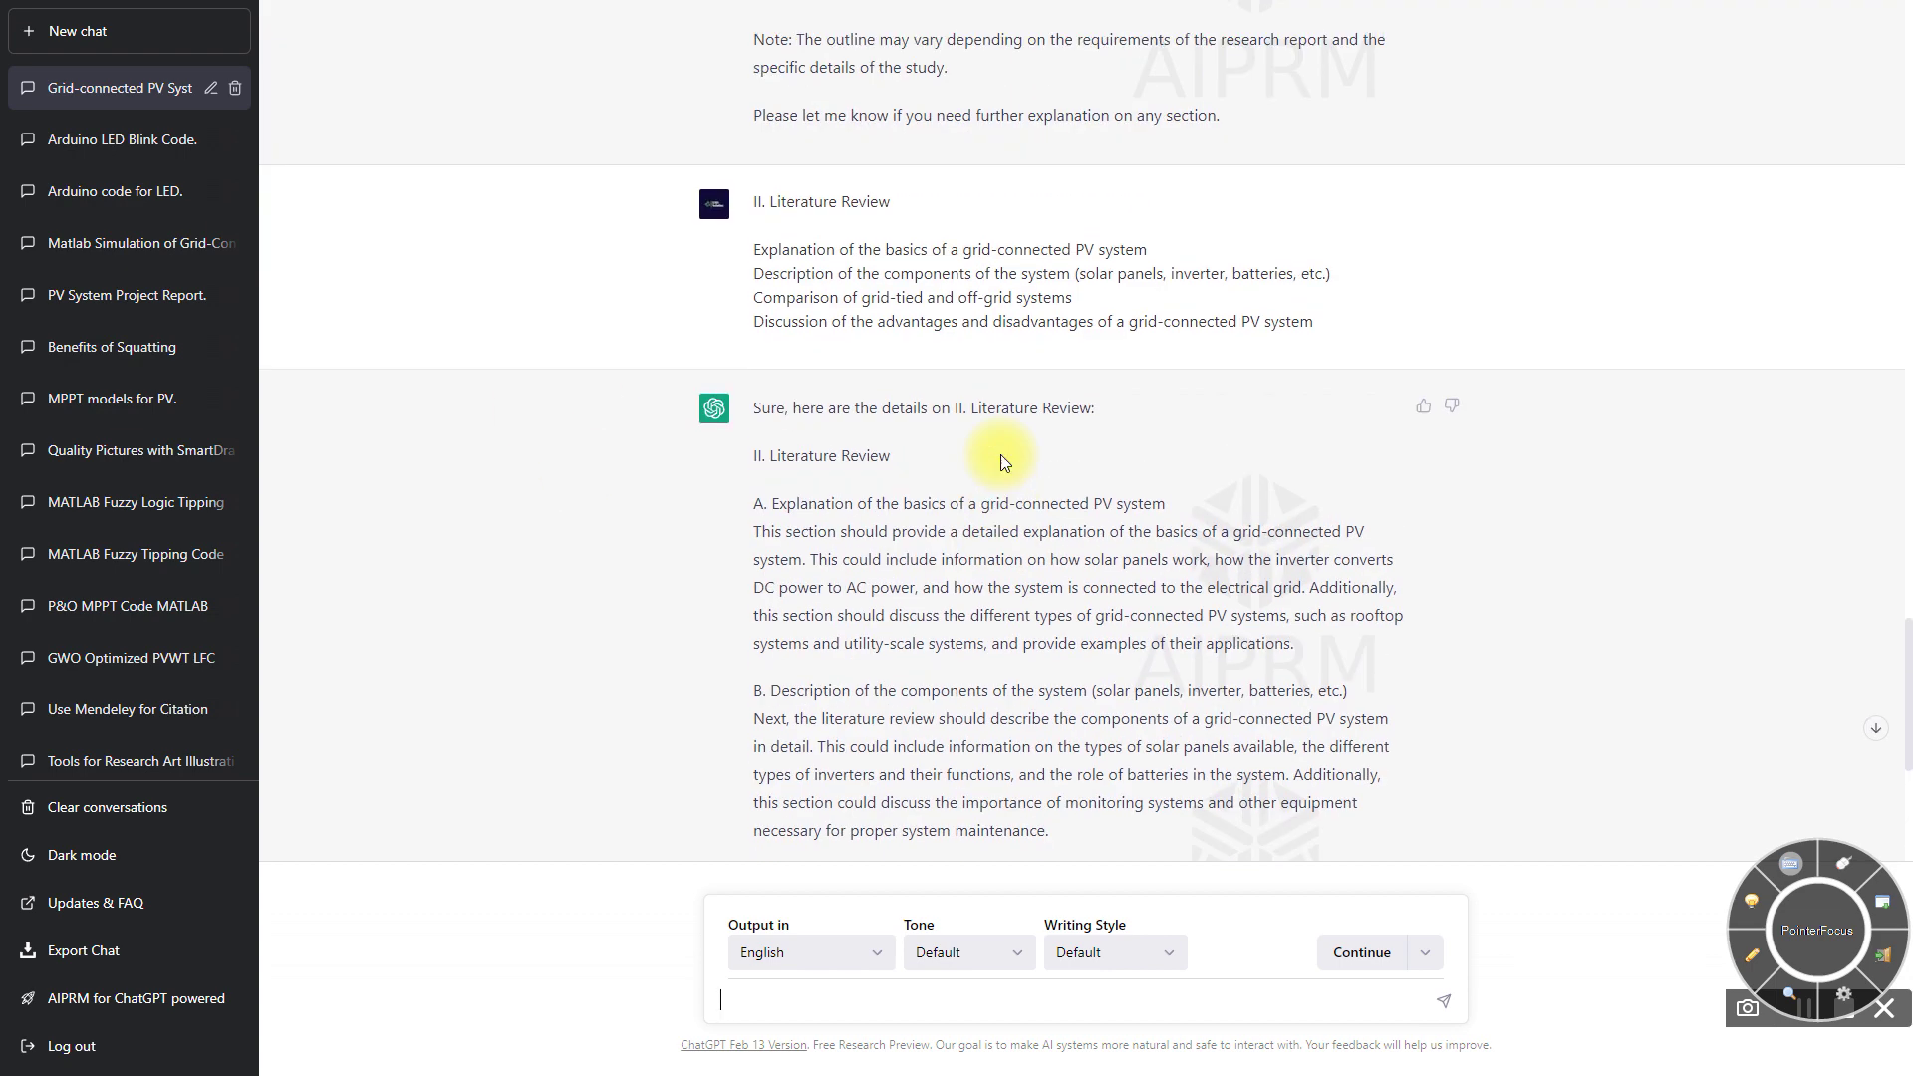
scroll(1017, 483, "up", 3)
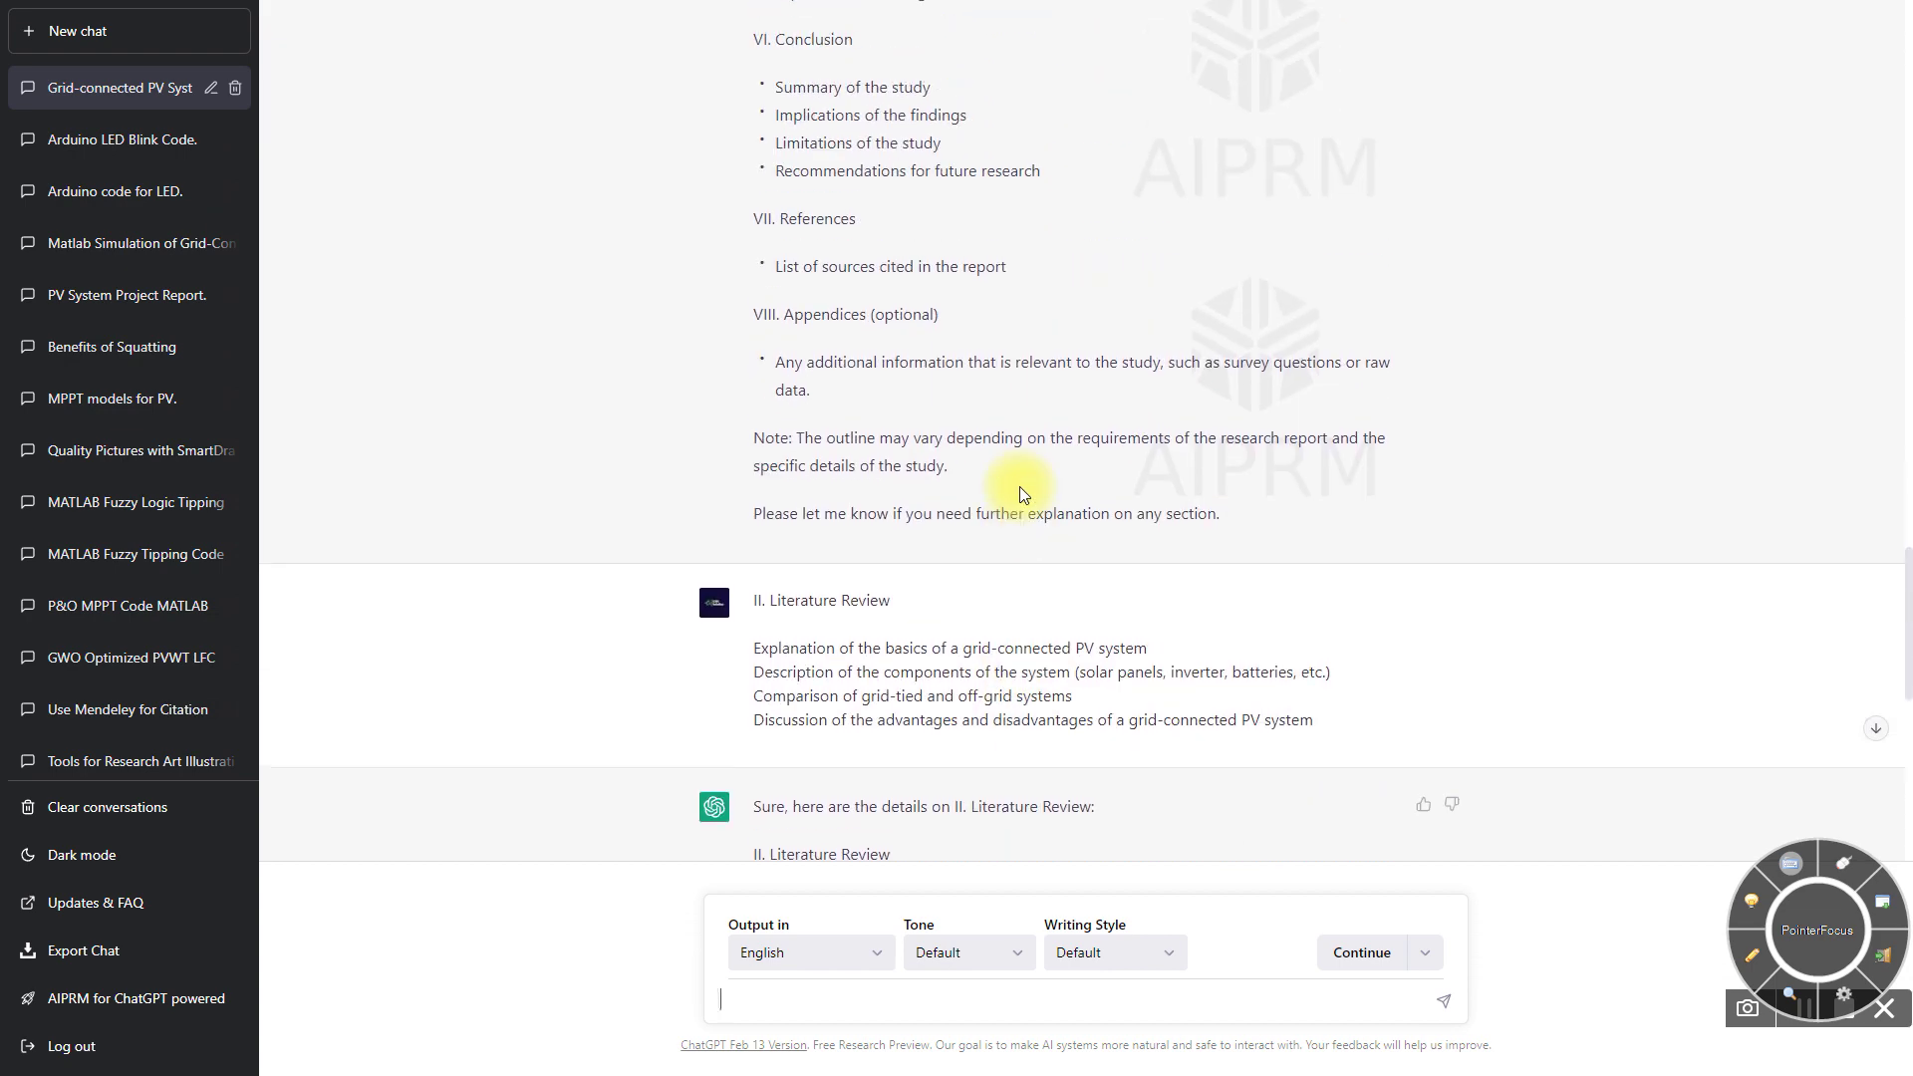
scroll(1019, 486, "up", 4)
scroll(1019, 486, "up", 8)
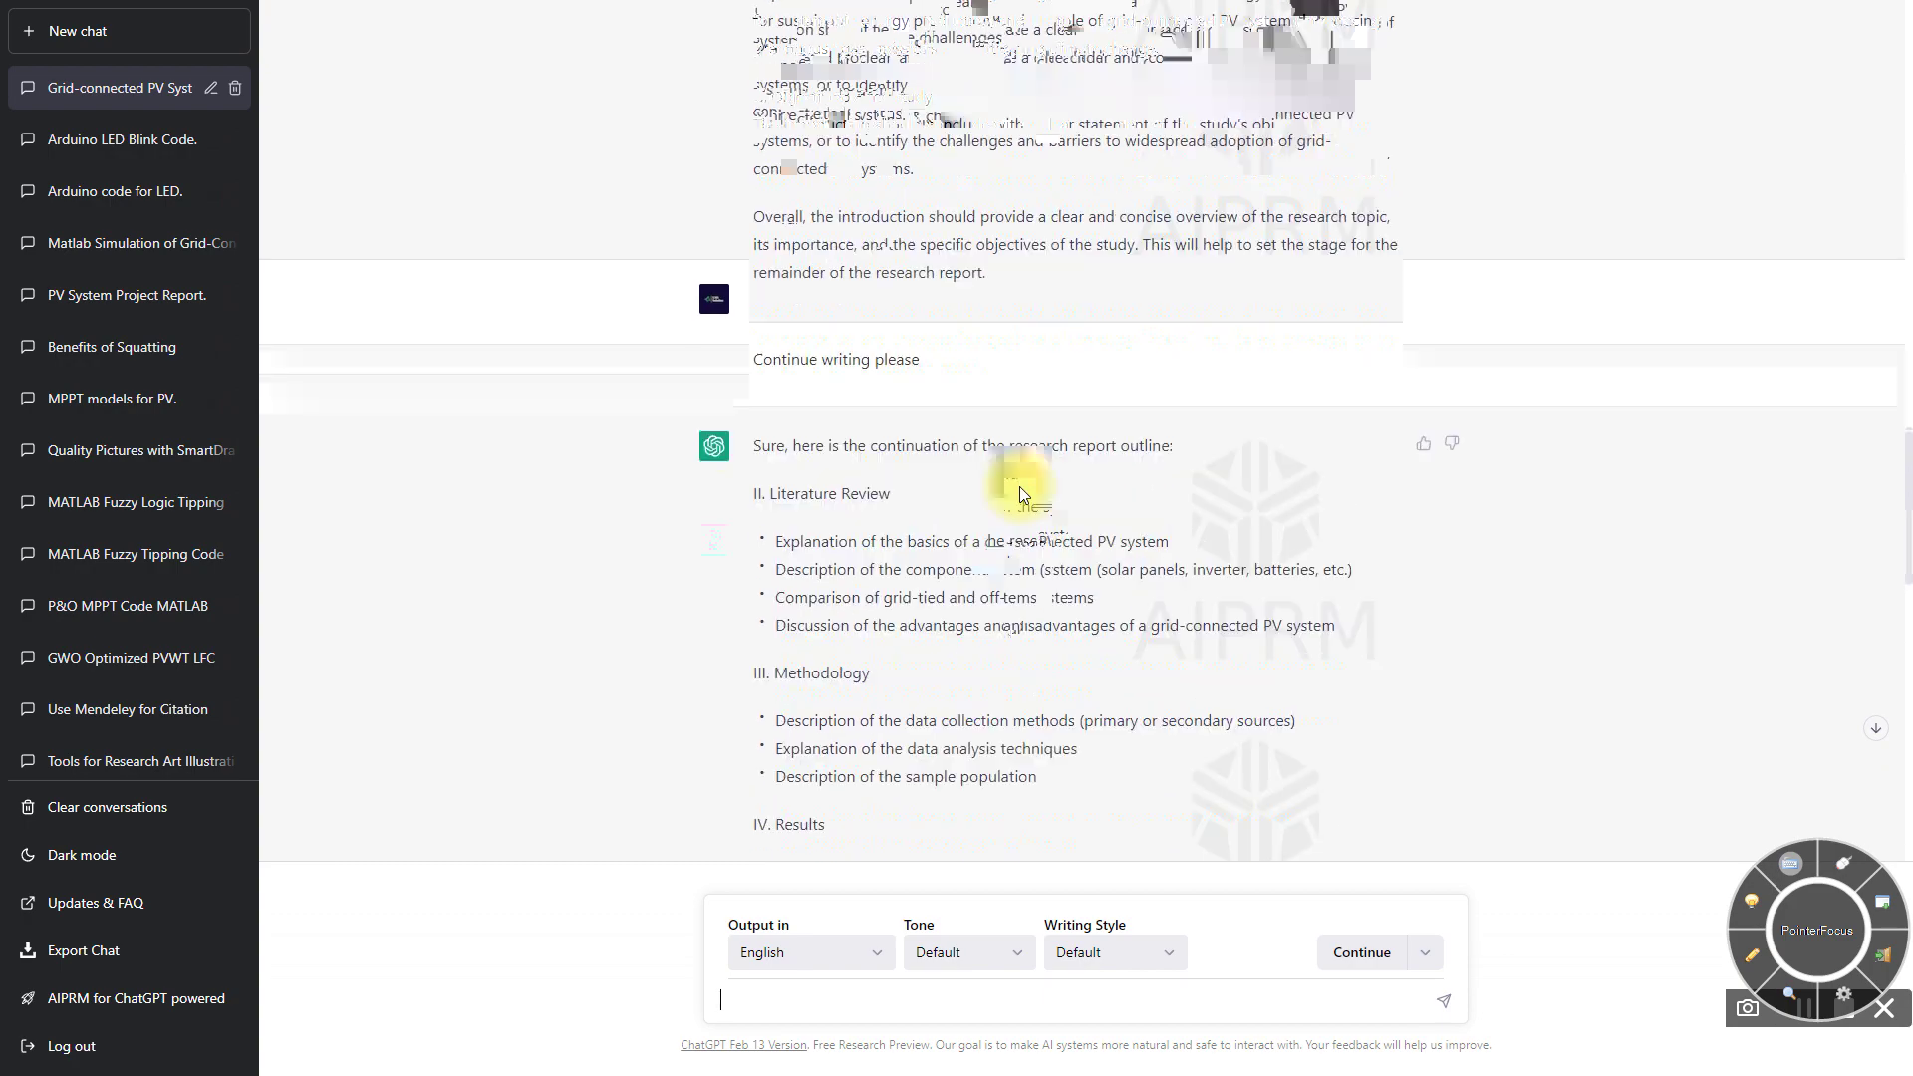
scroll(1019, 486, "down", 12)
scroll(1019, 486, "up", 8)
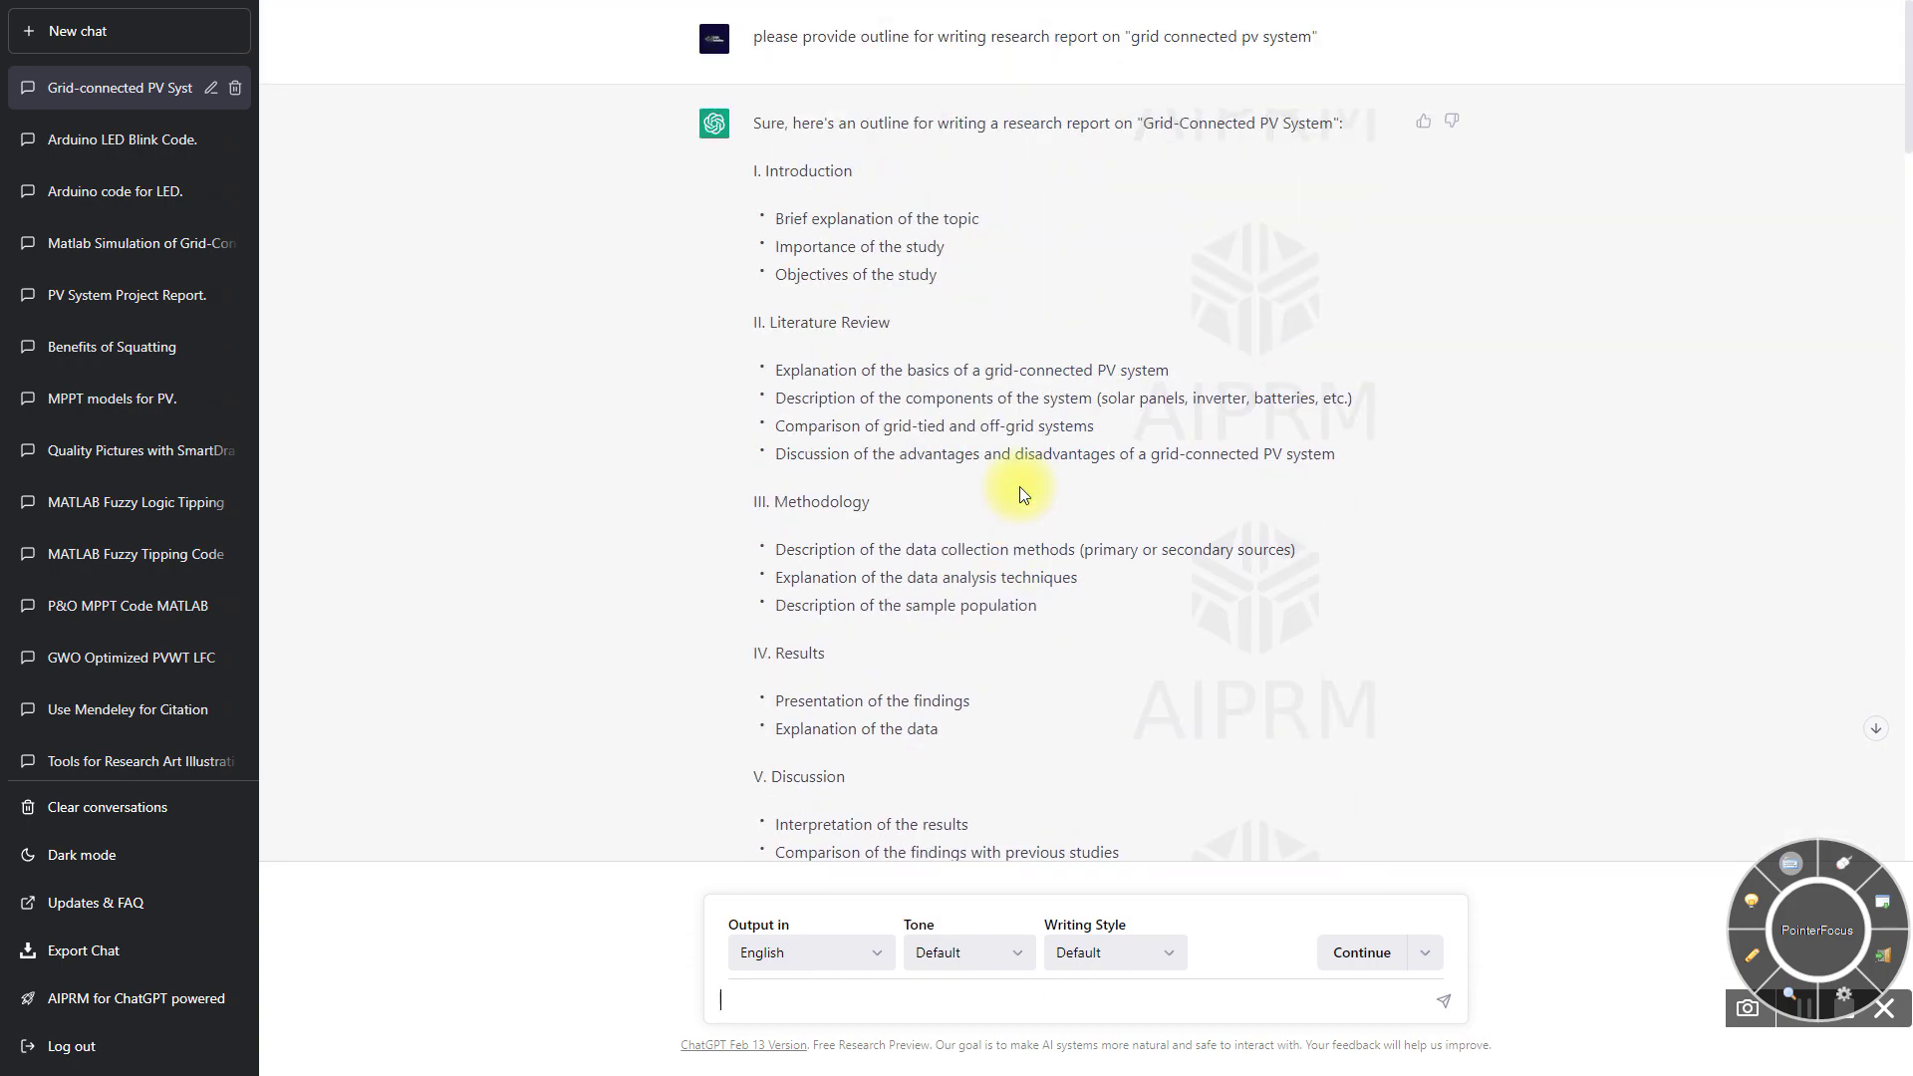
scroll(1021, 495, "down", 3)
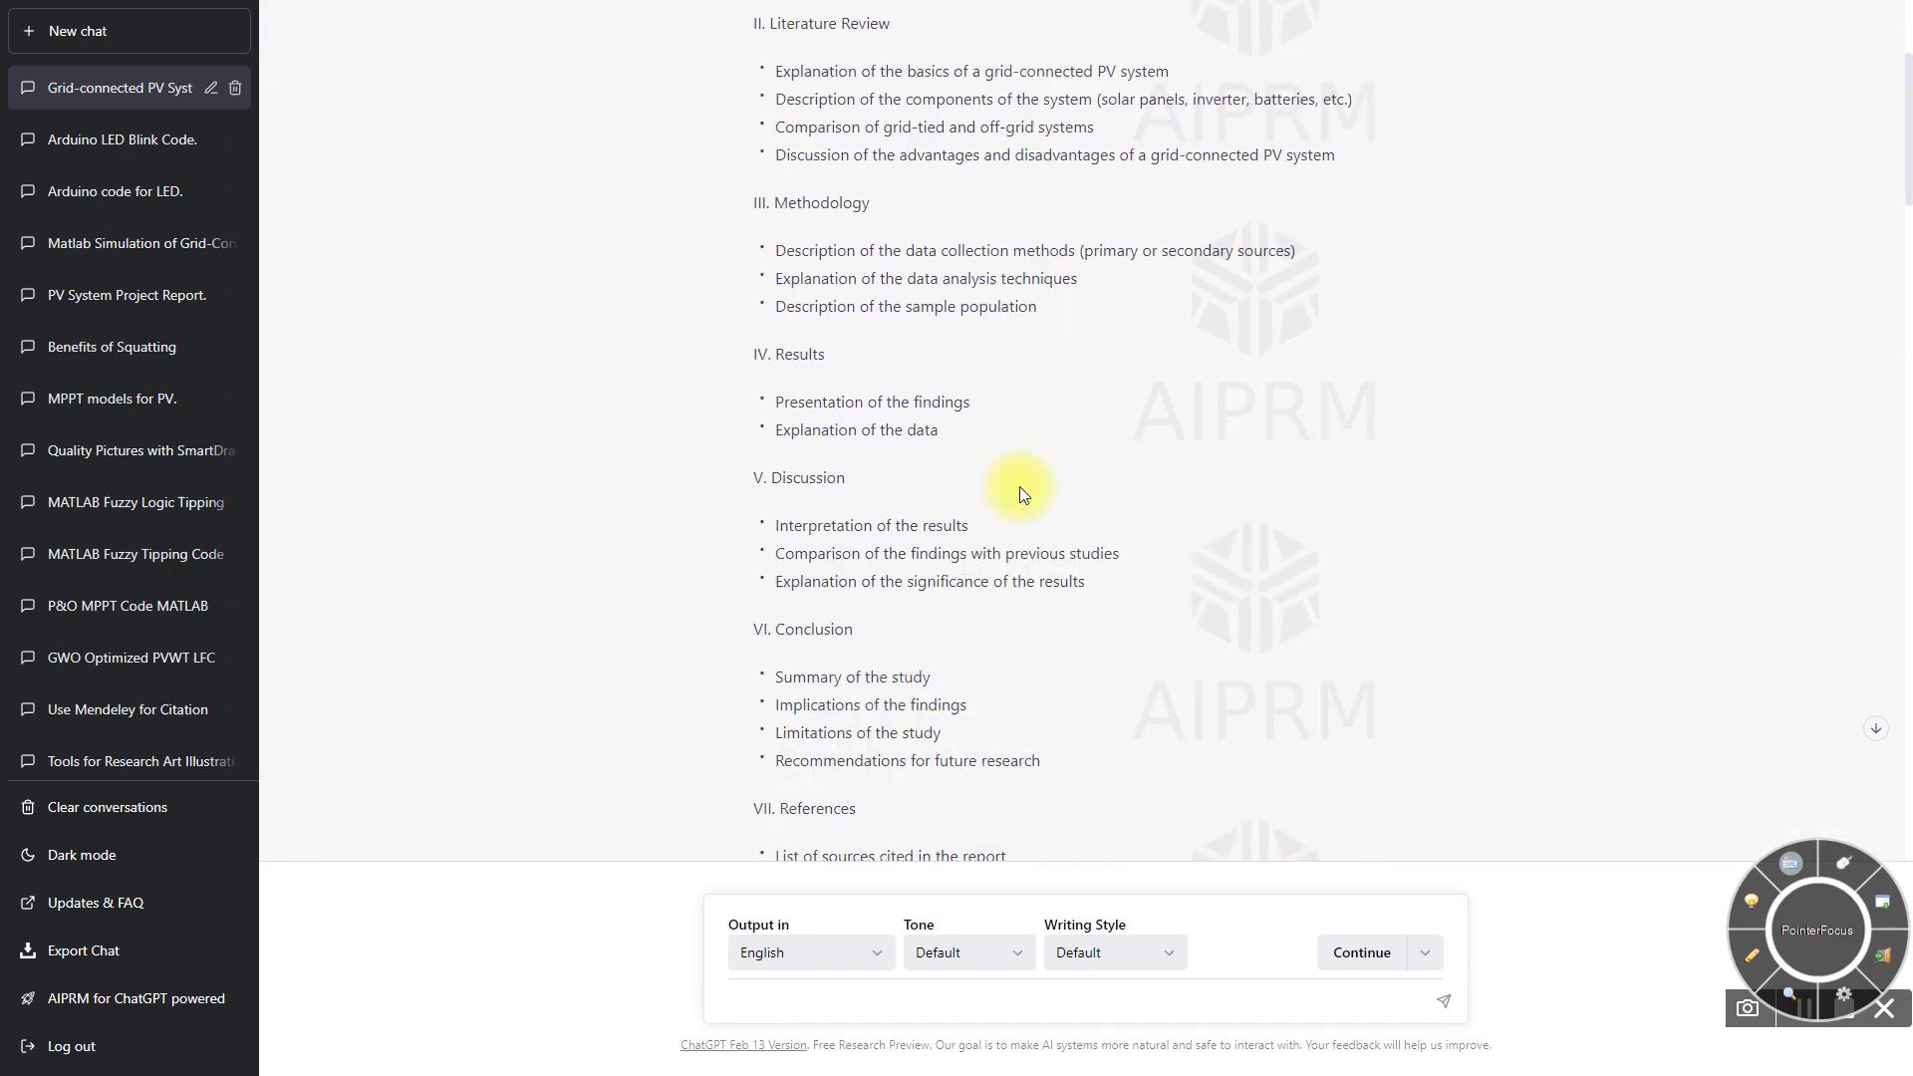
scroll(1020, 486, "up", 3)
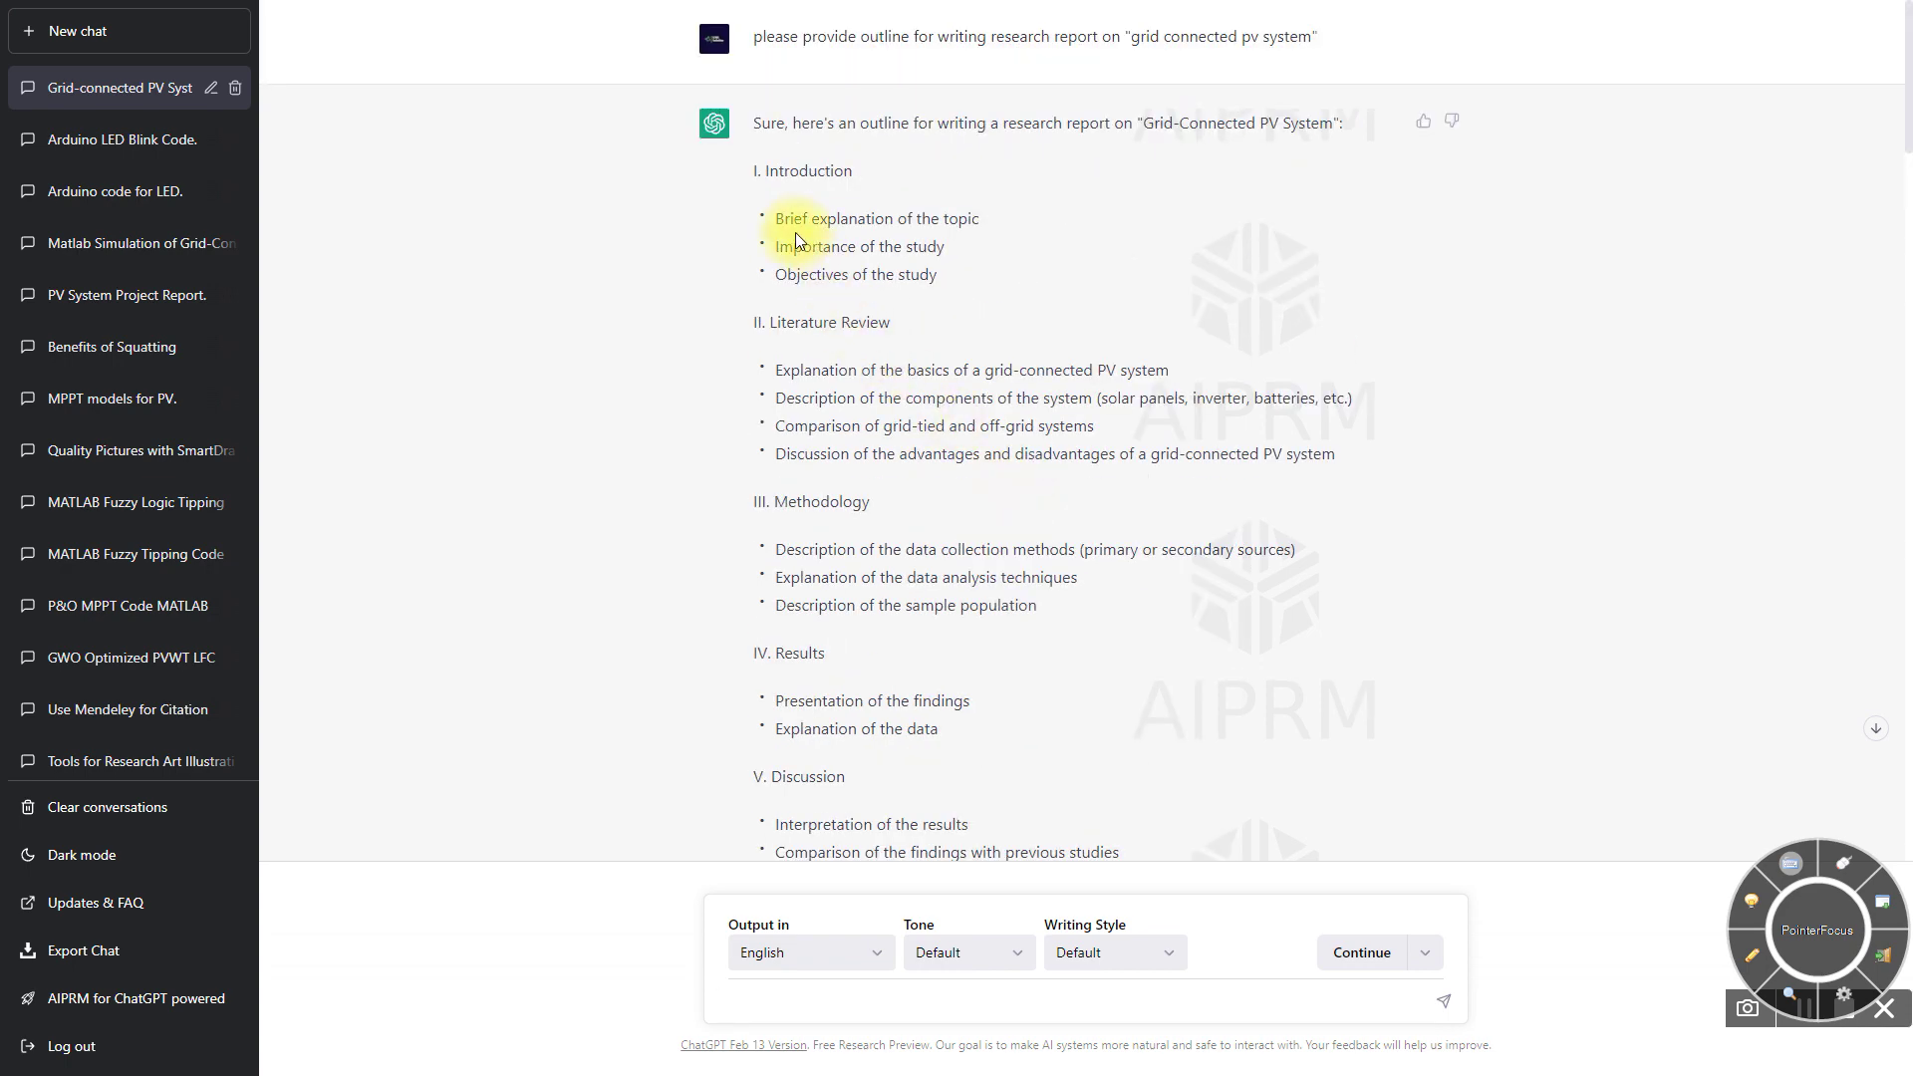
scroll(861, 295, "down", 15)
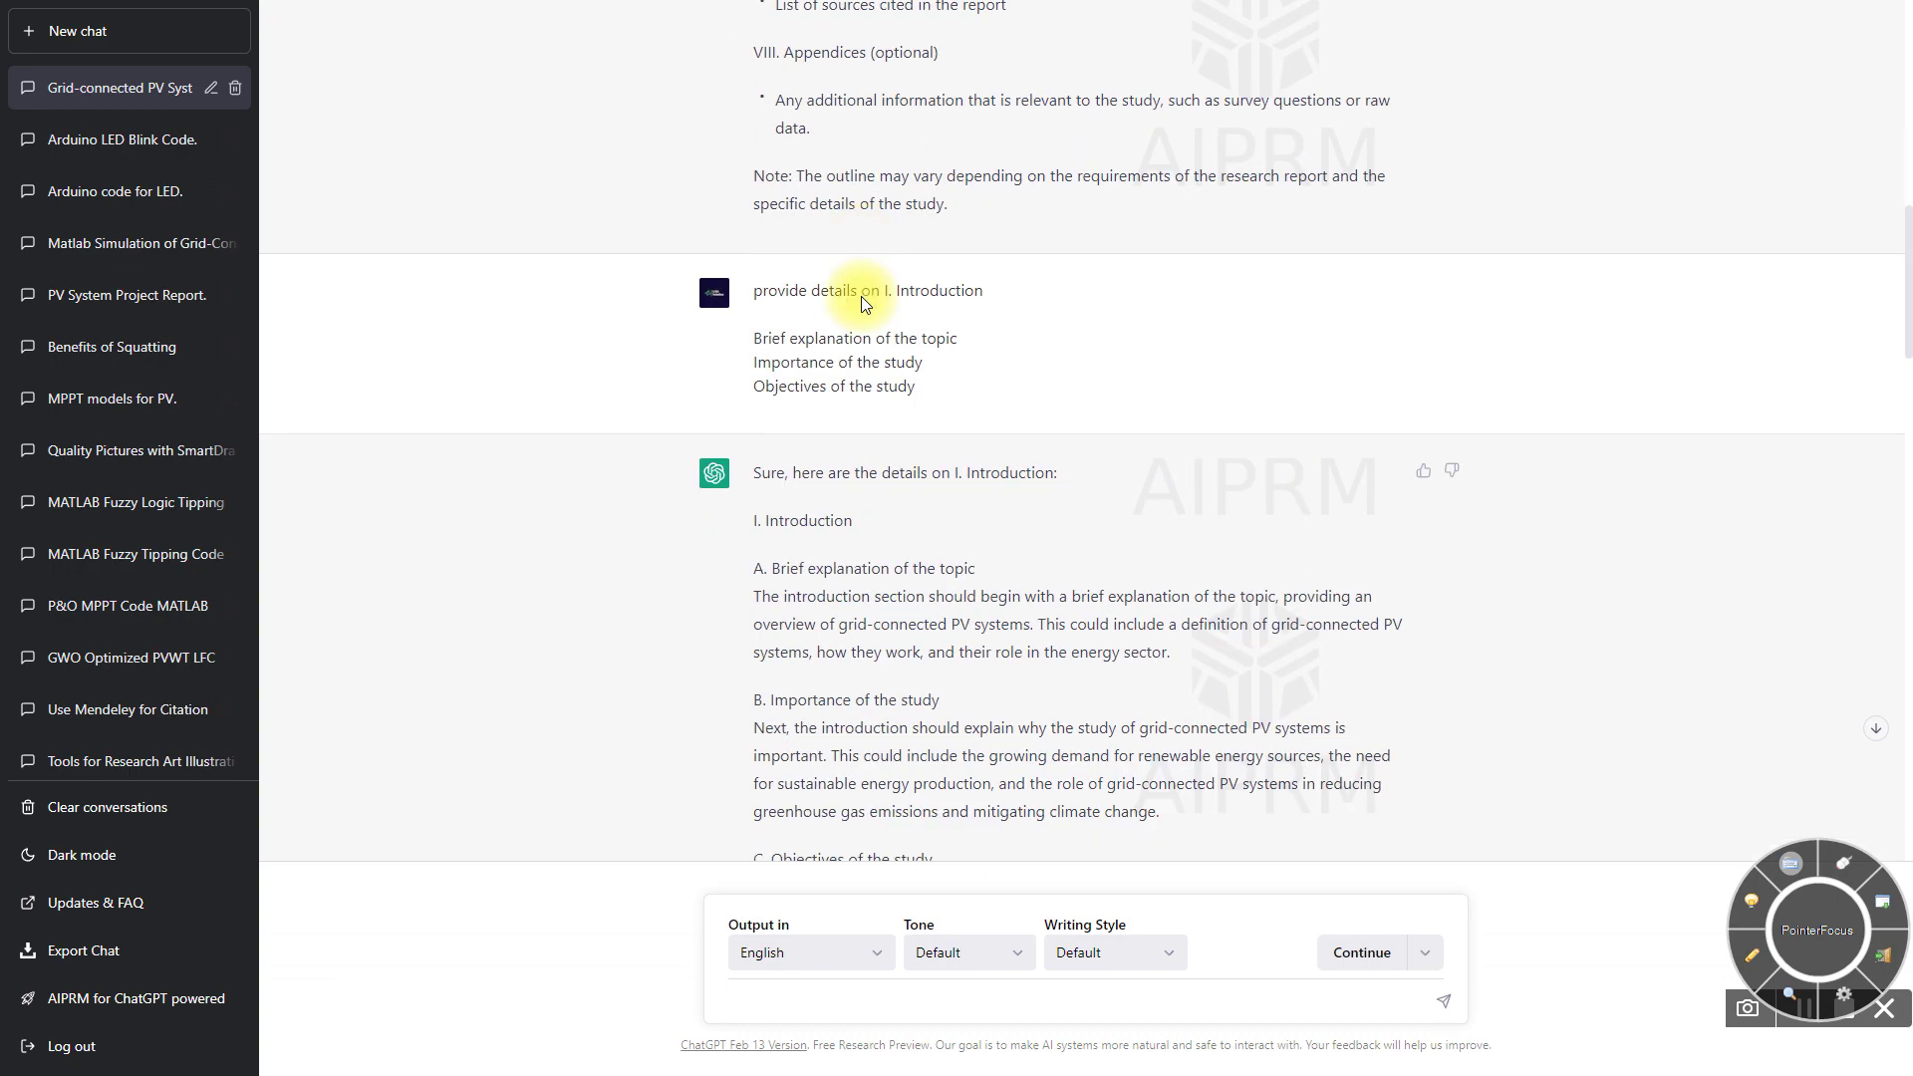
scroll(861, 295, "up", 15)
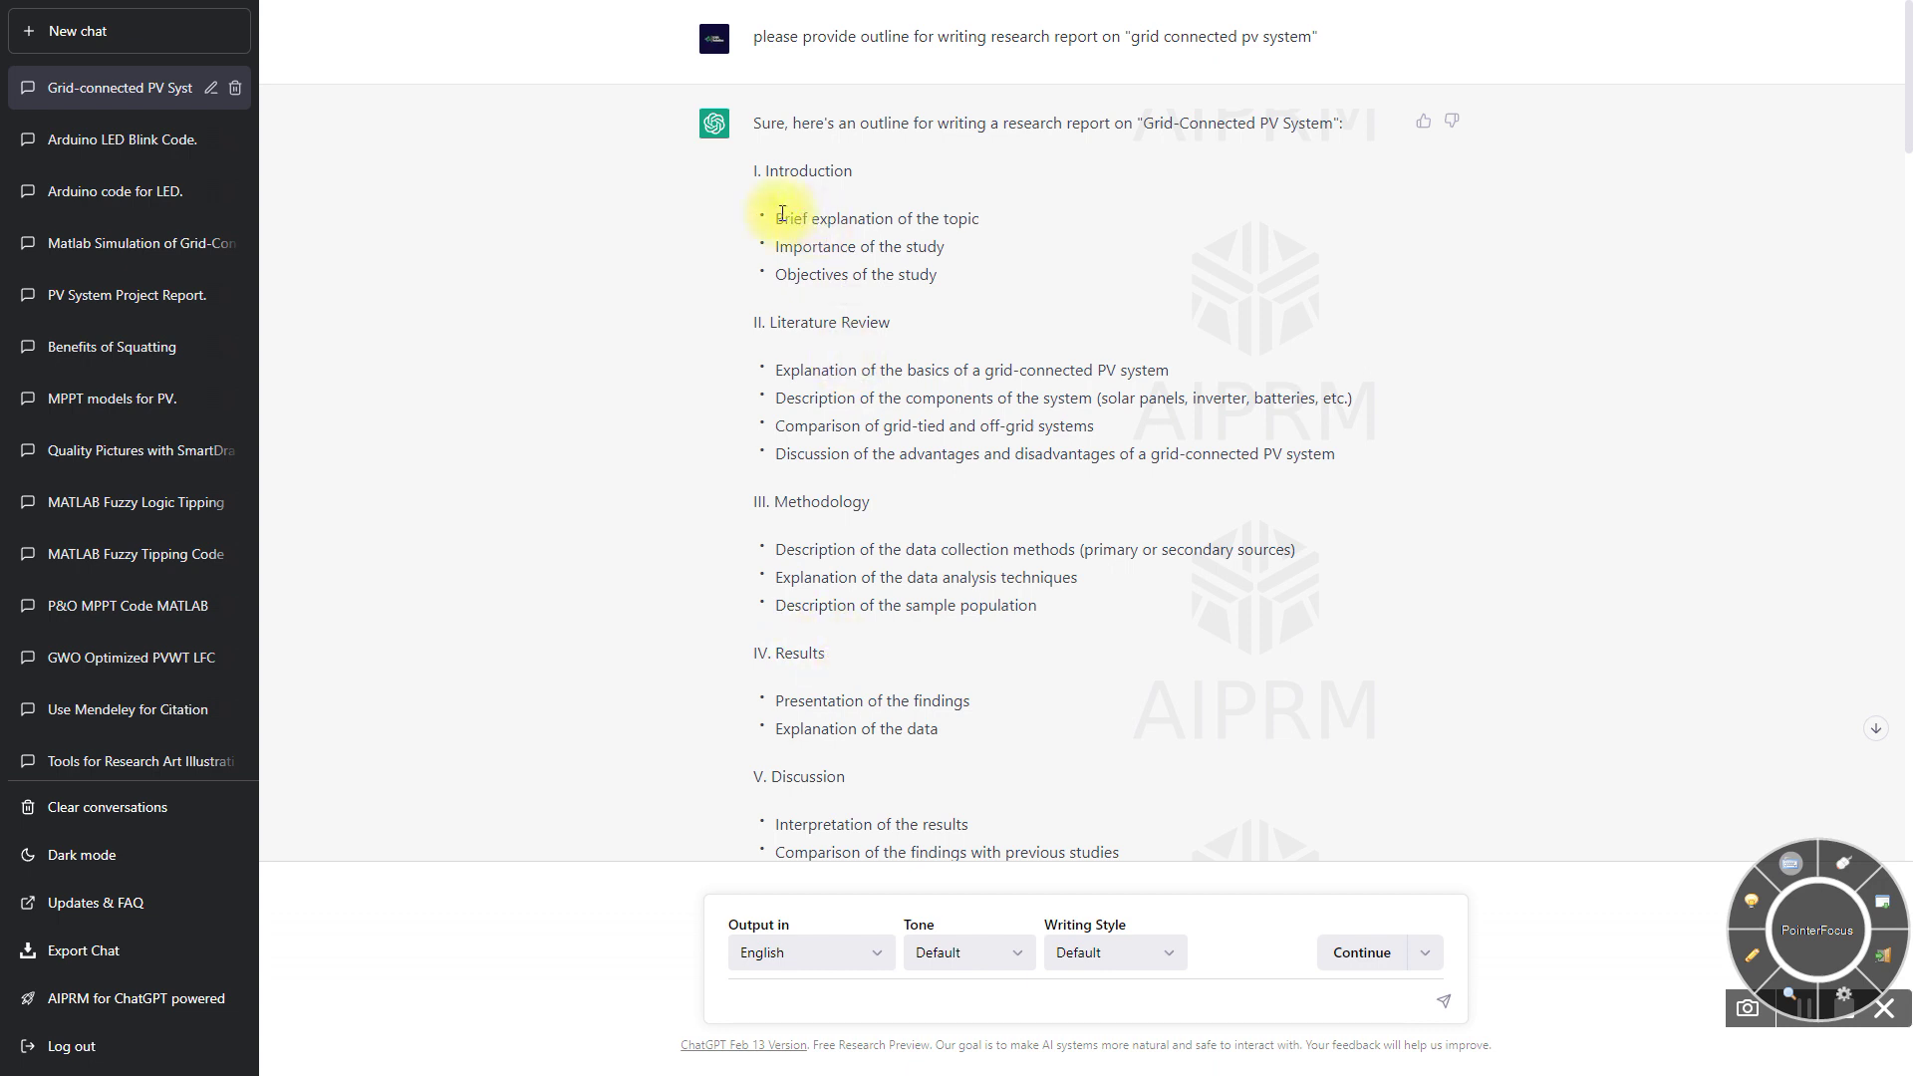
- Request 'Brief explanation of the topic' with 500 words from the outline item
left_click_drag(778, 218, 904, 212)
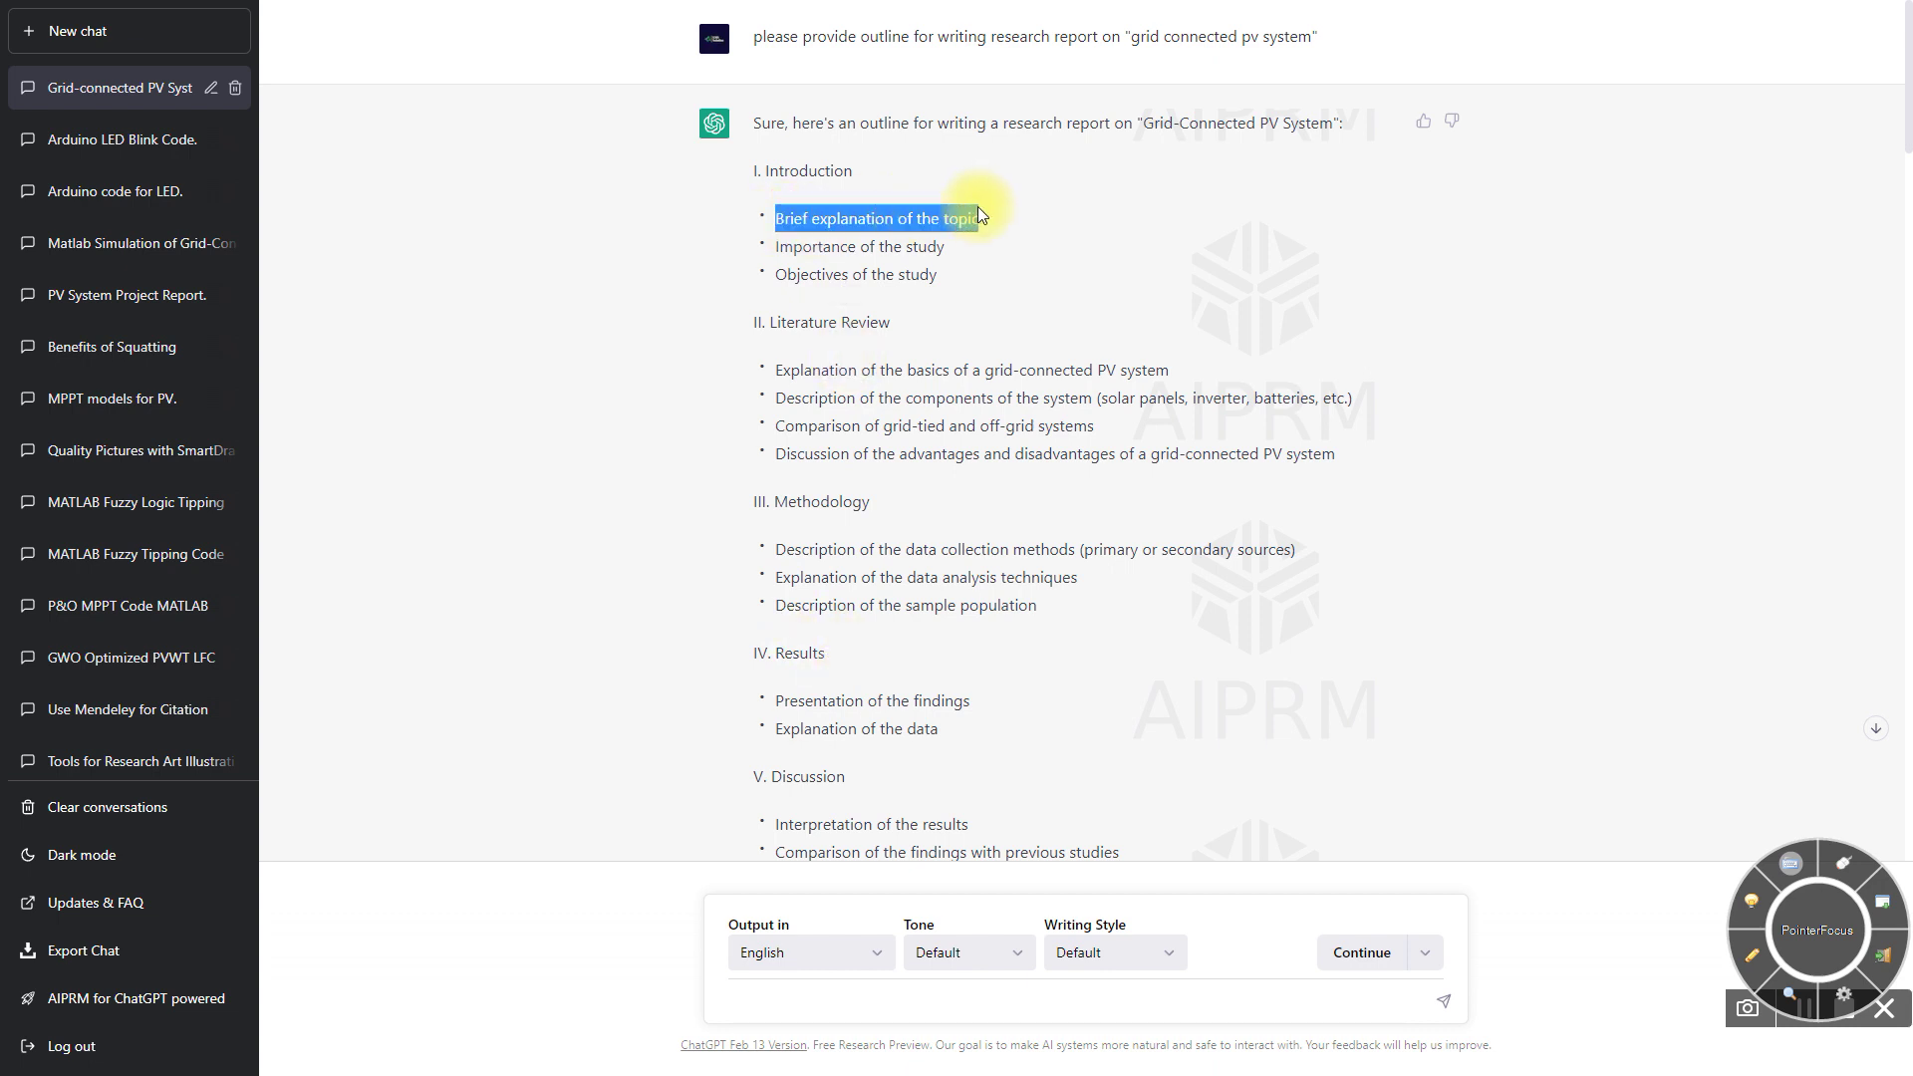
key("ctrl+c")
left_click(826, 990)
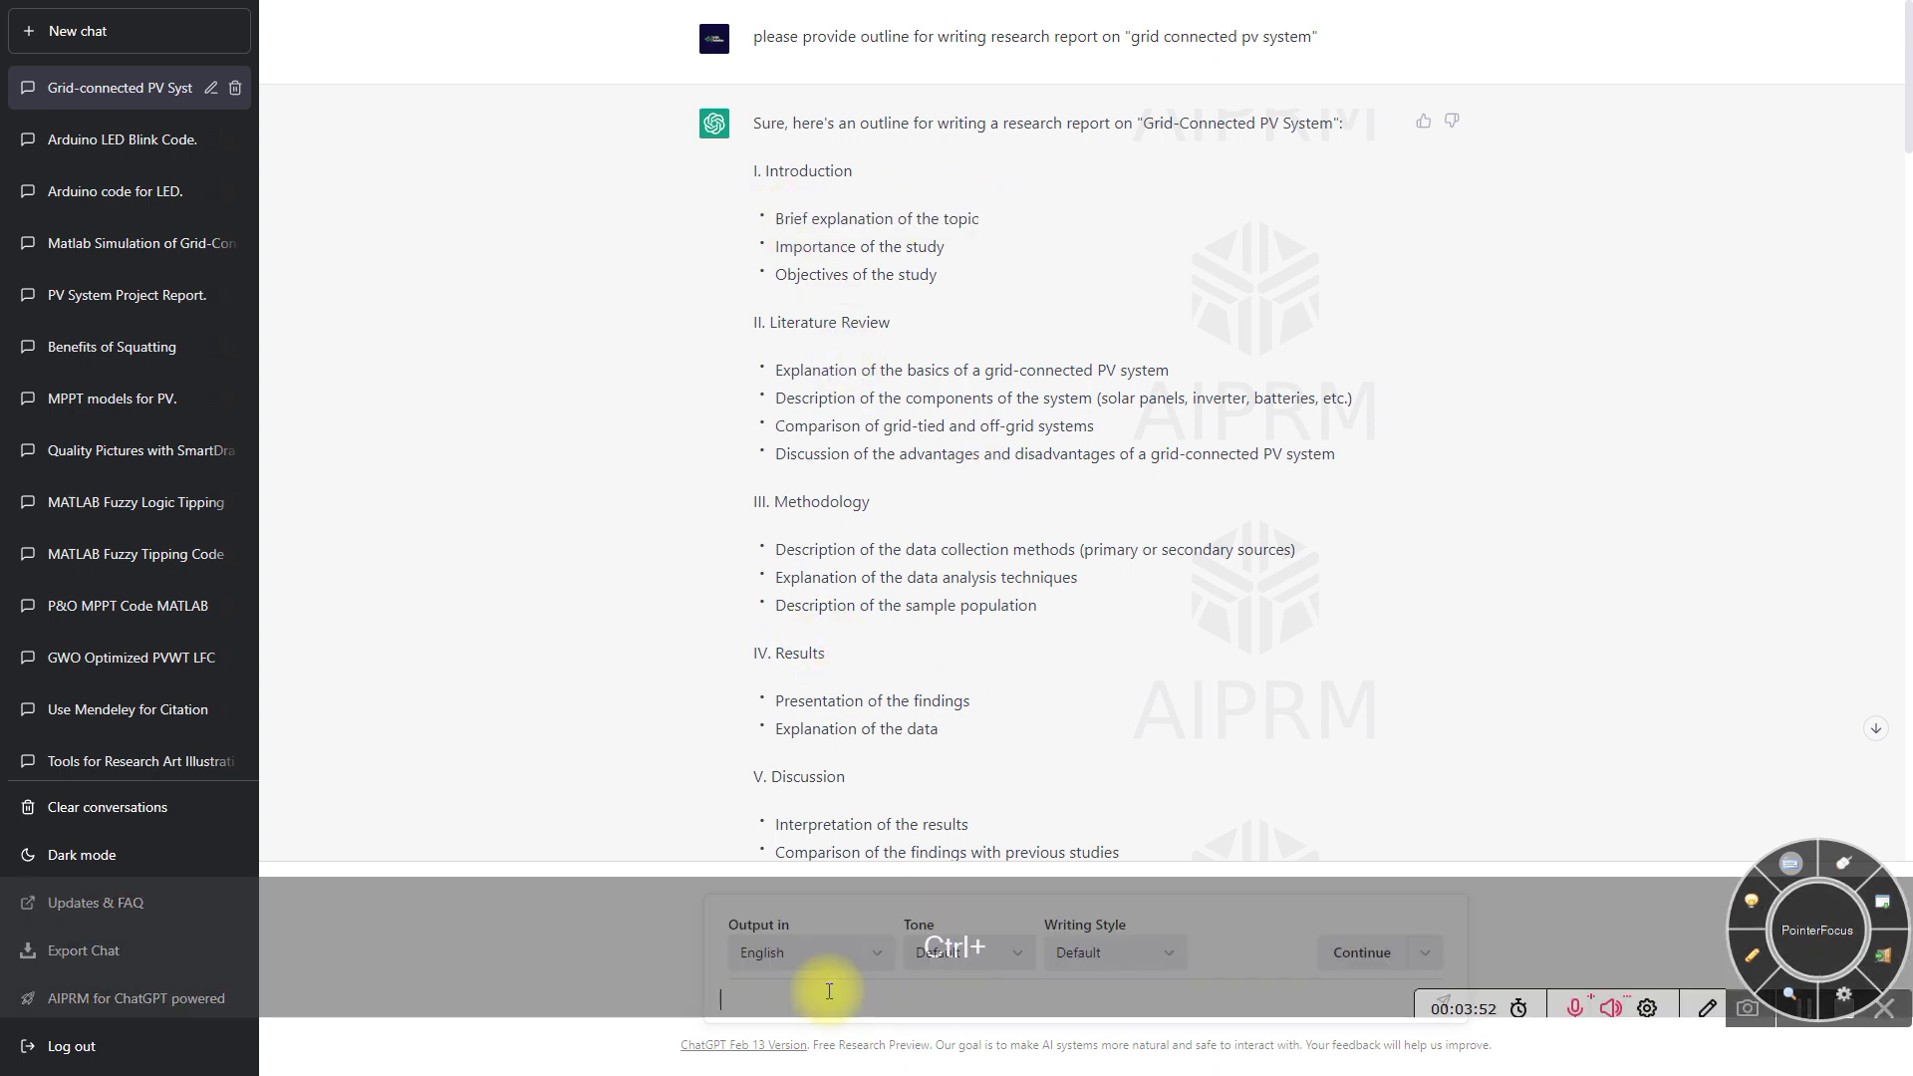
key("ctrl+v")
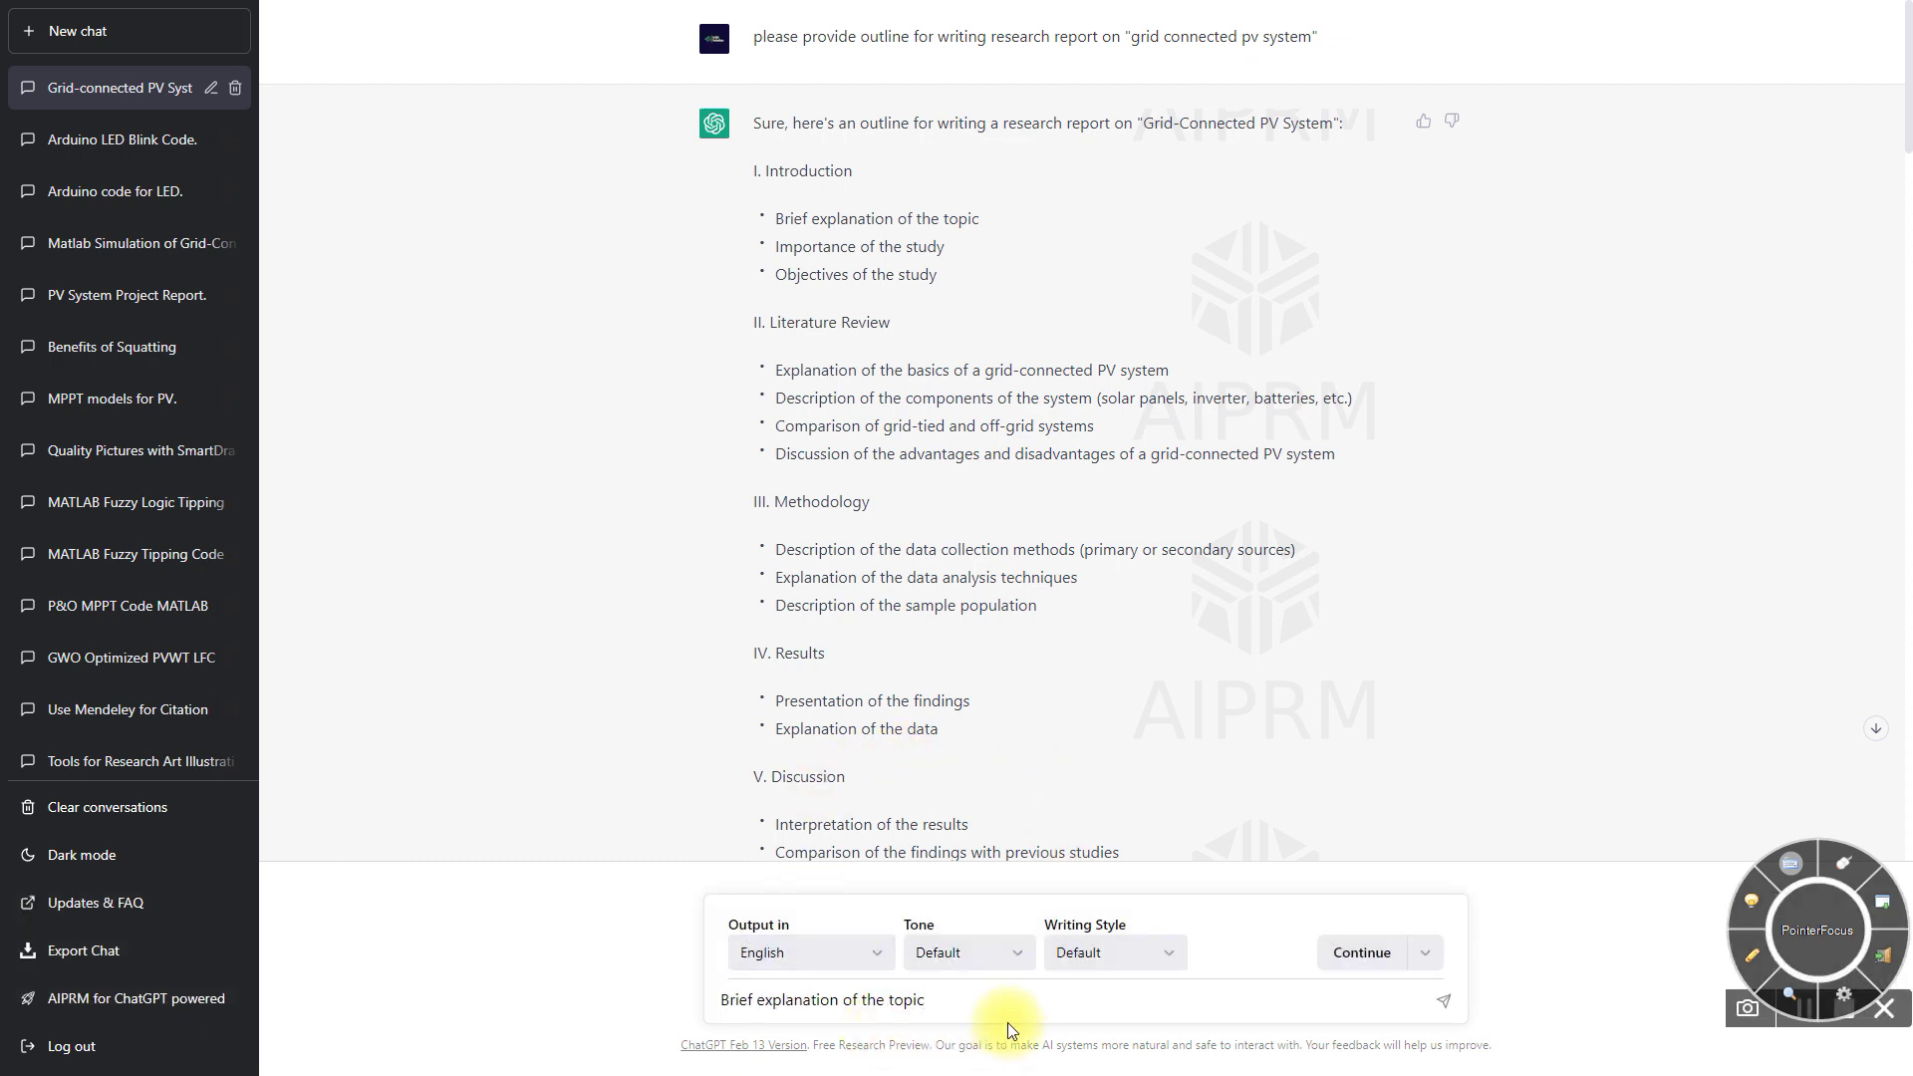
type("with 500 word")
key("Return")
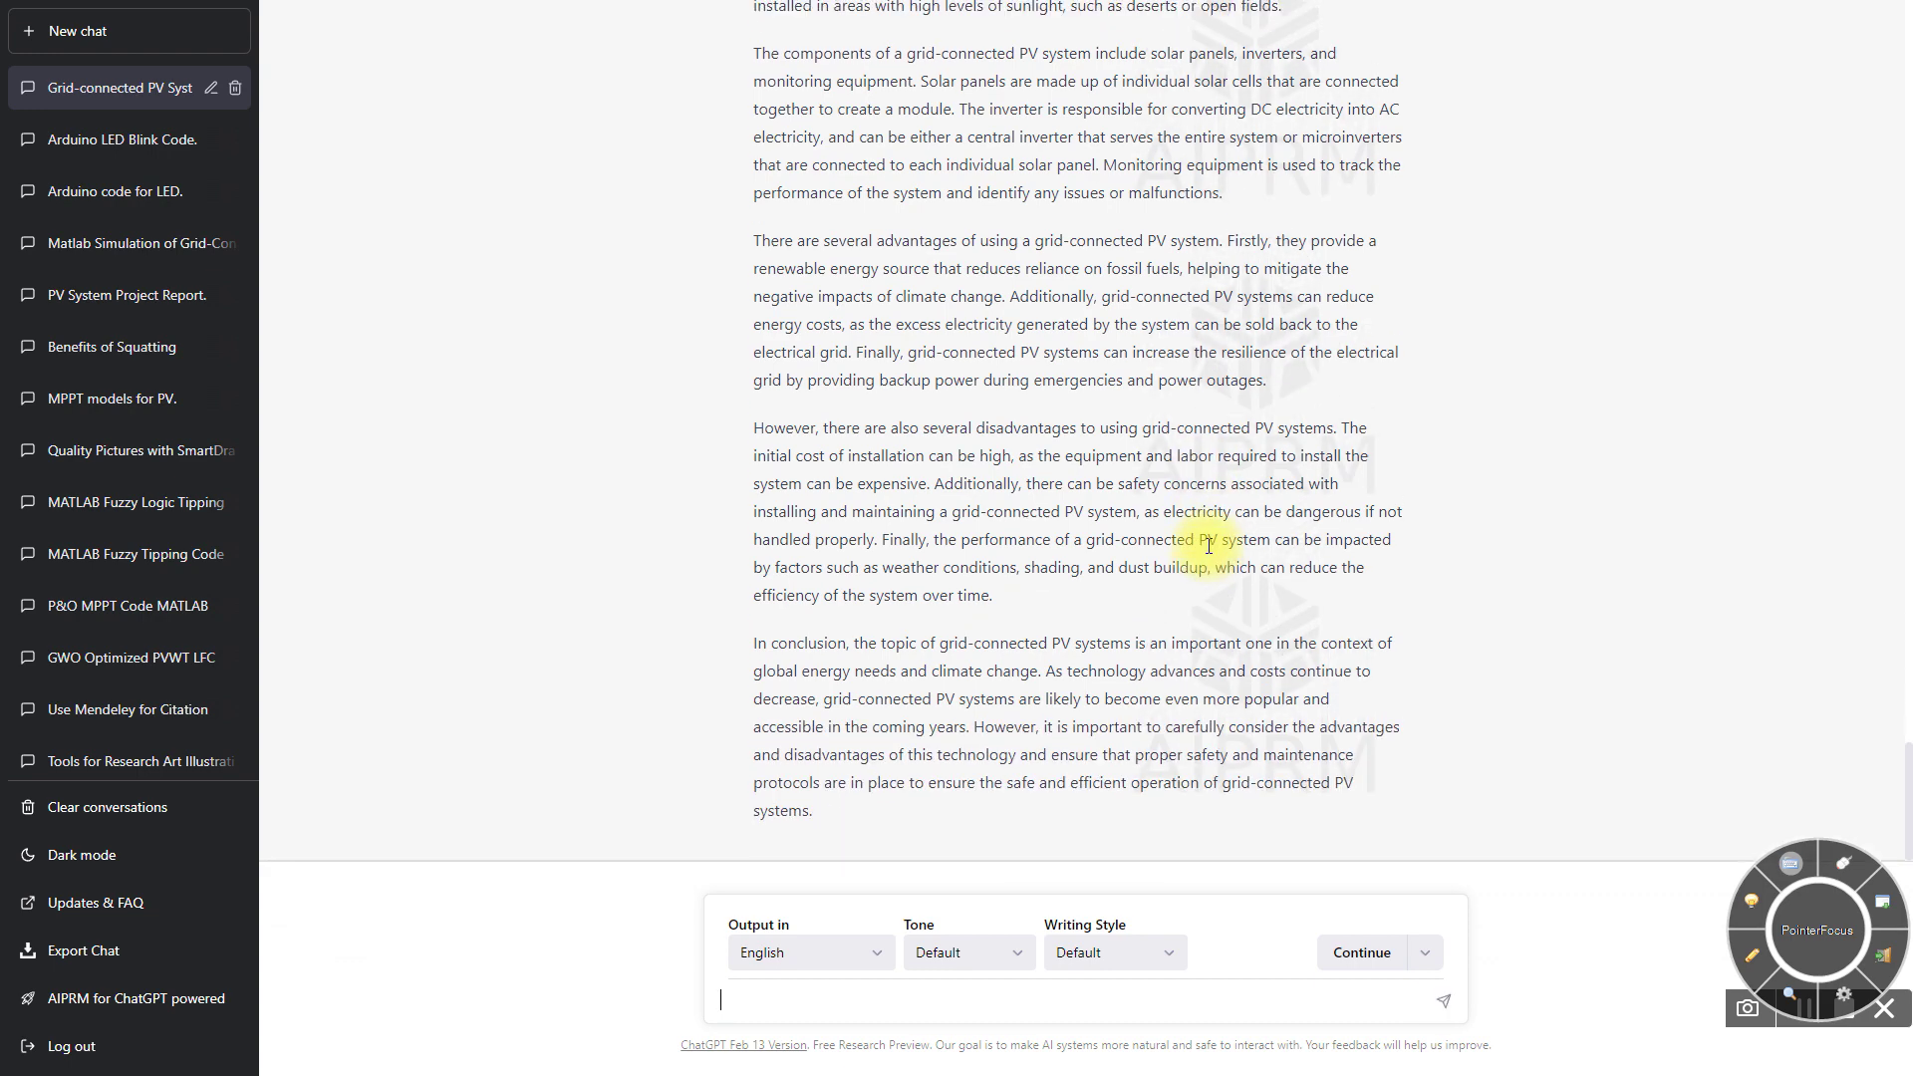
scroll(1208, 546, "up", 8)
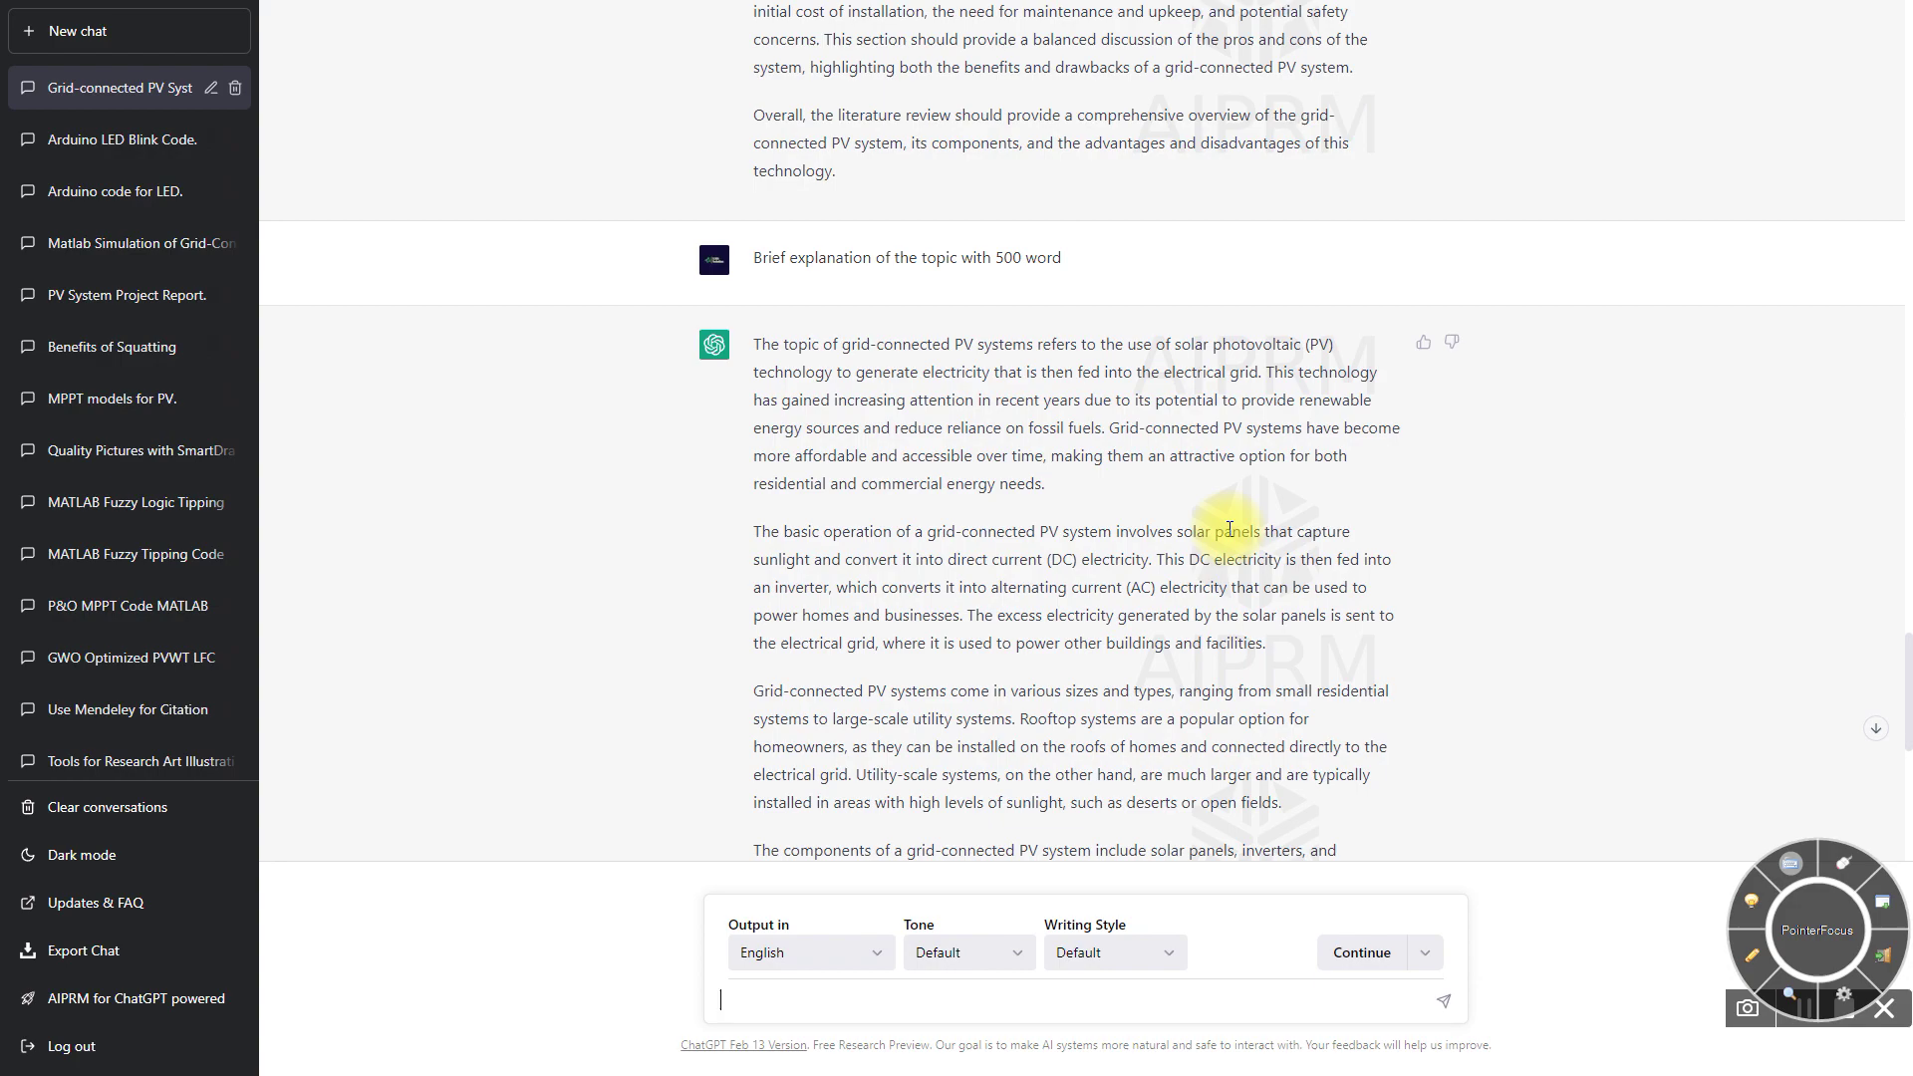
scroll(1228, 529, "down", 8)
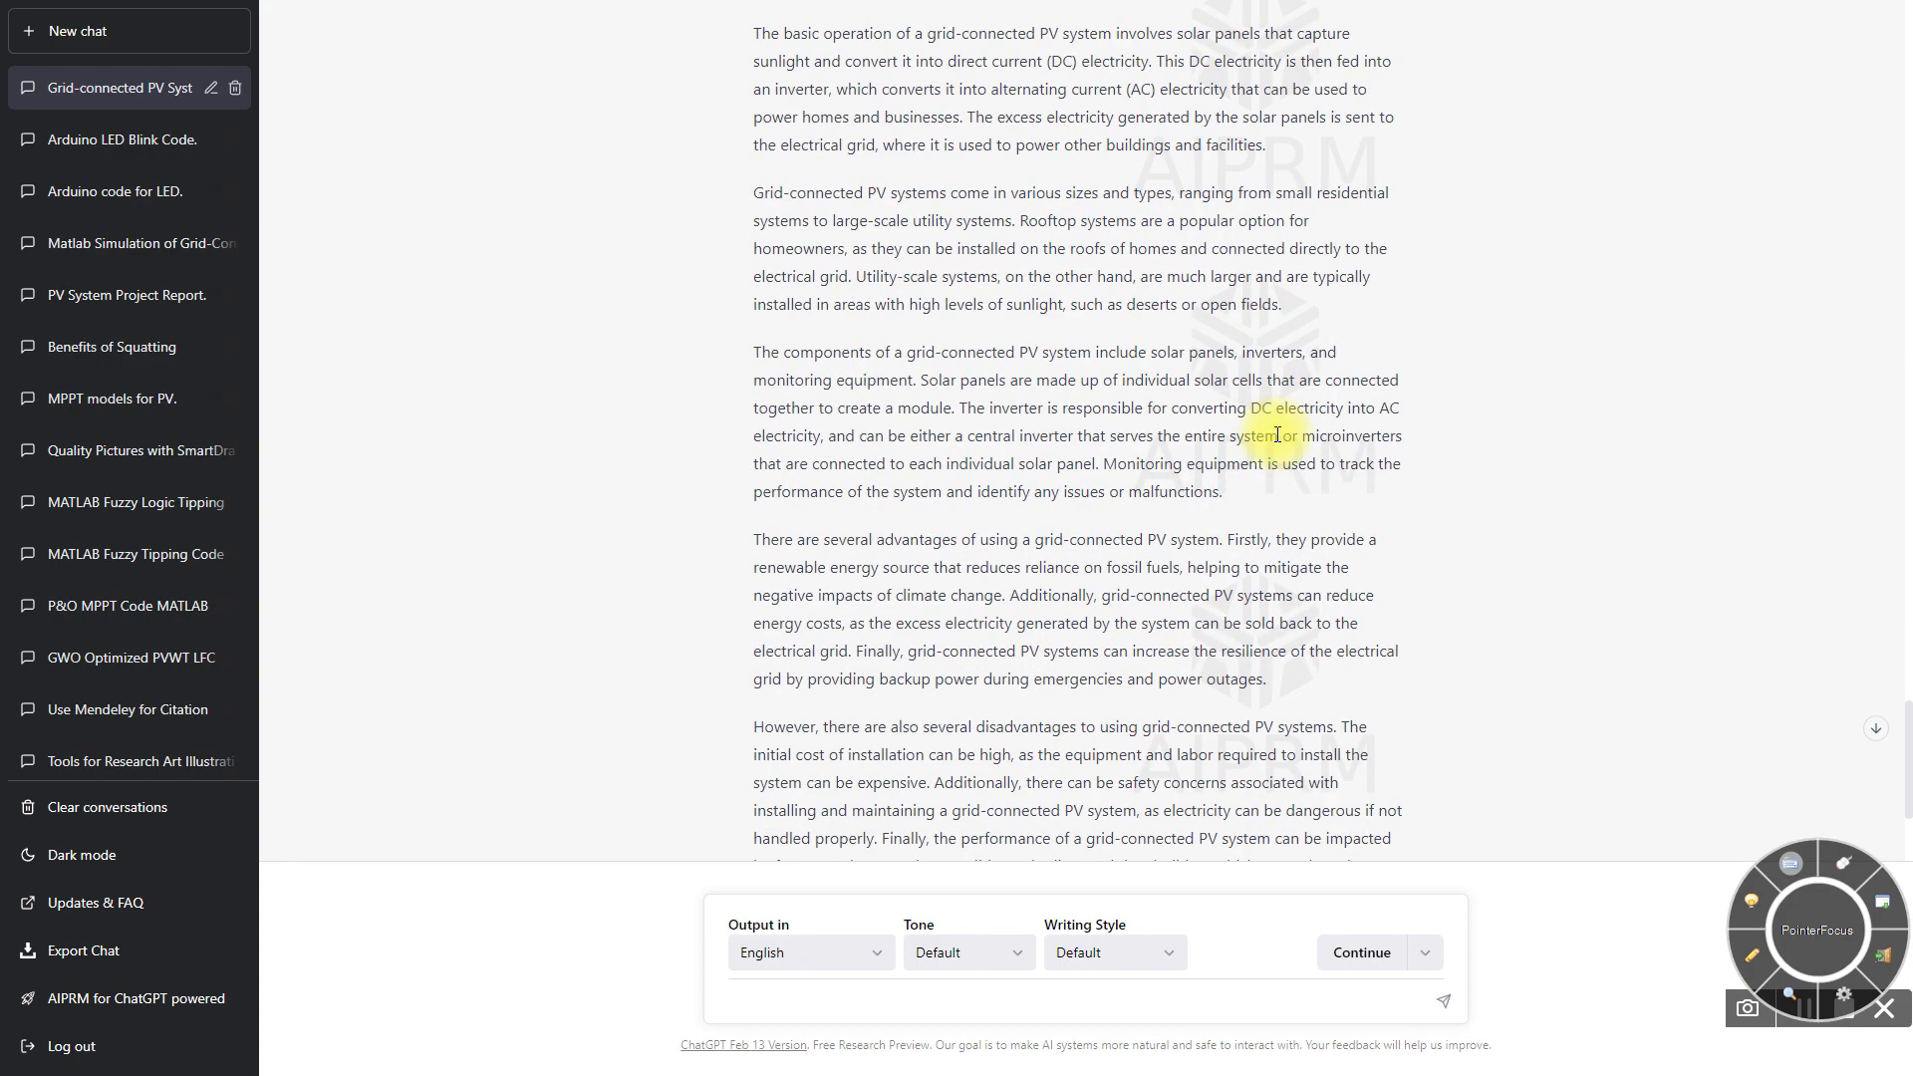
scroll(1297, 546, "up", 15)
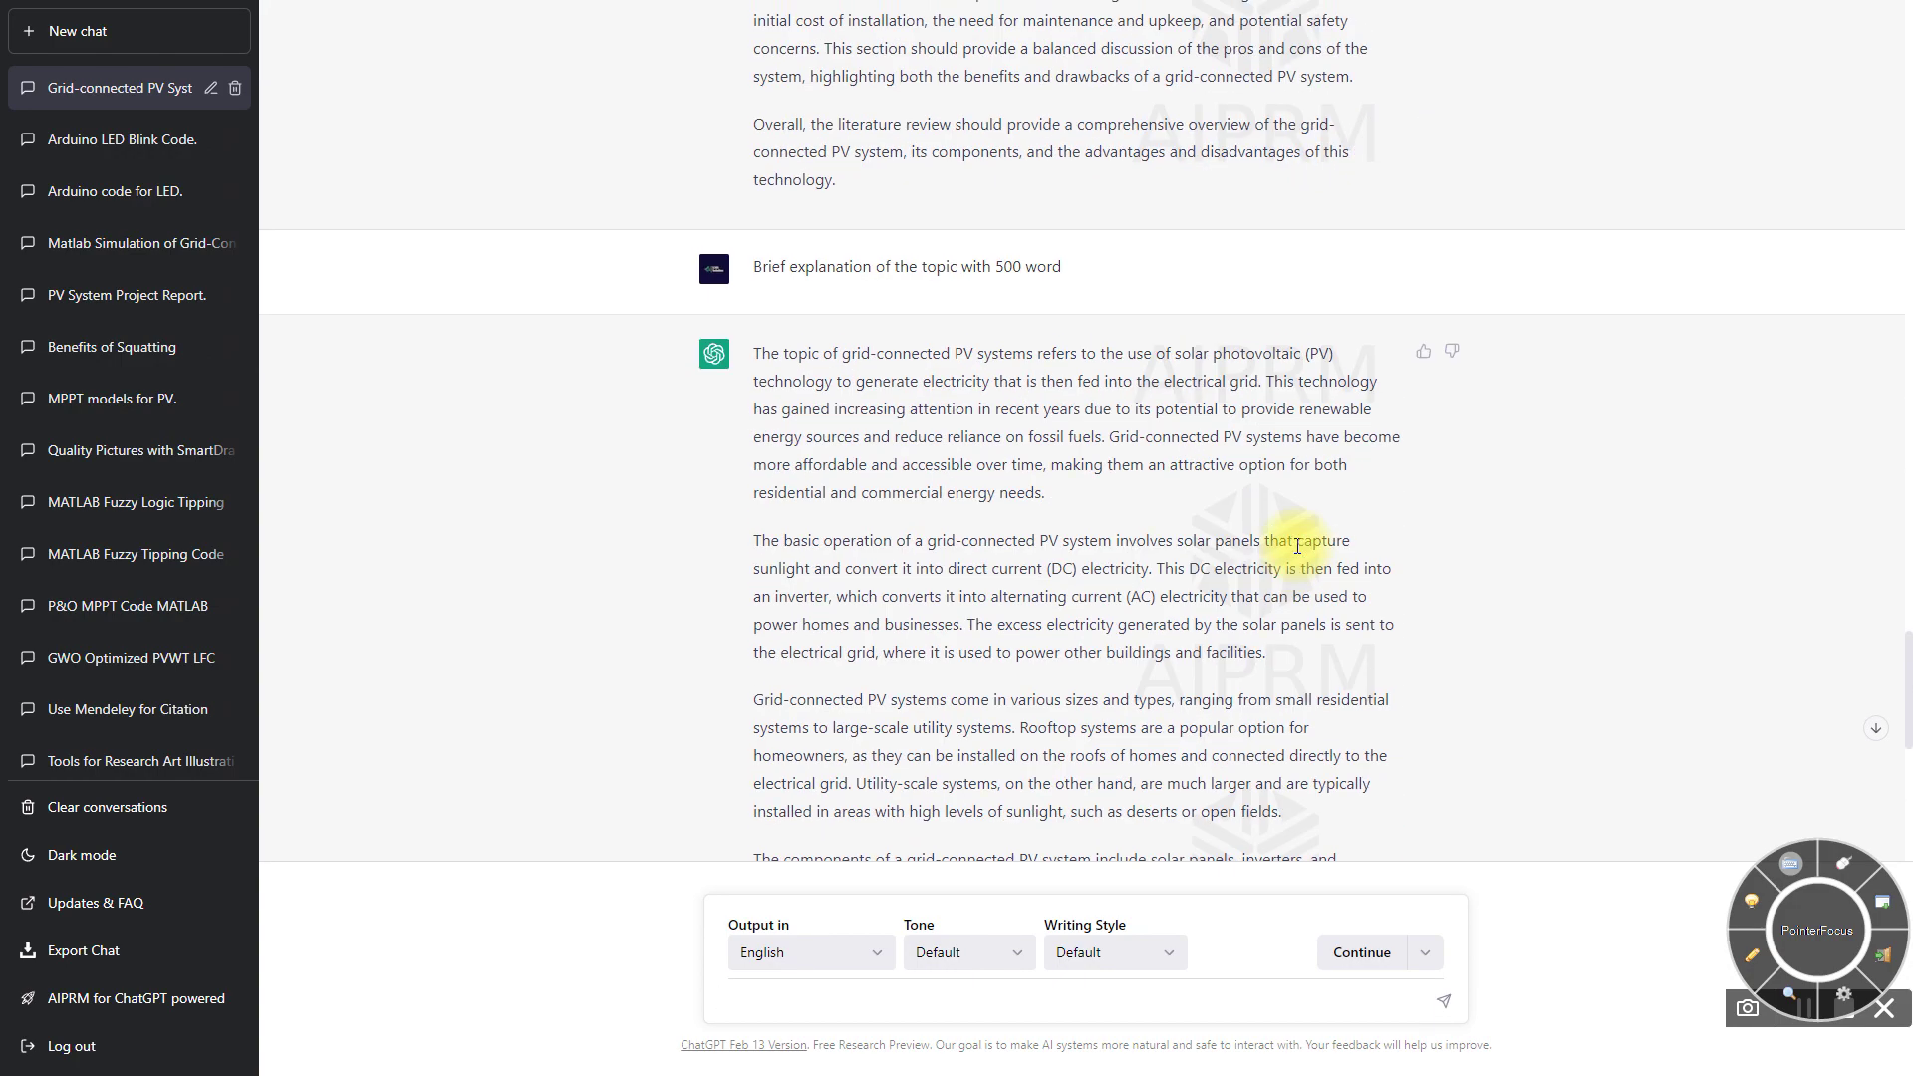
scroll(1297, 546, "up", 14)
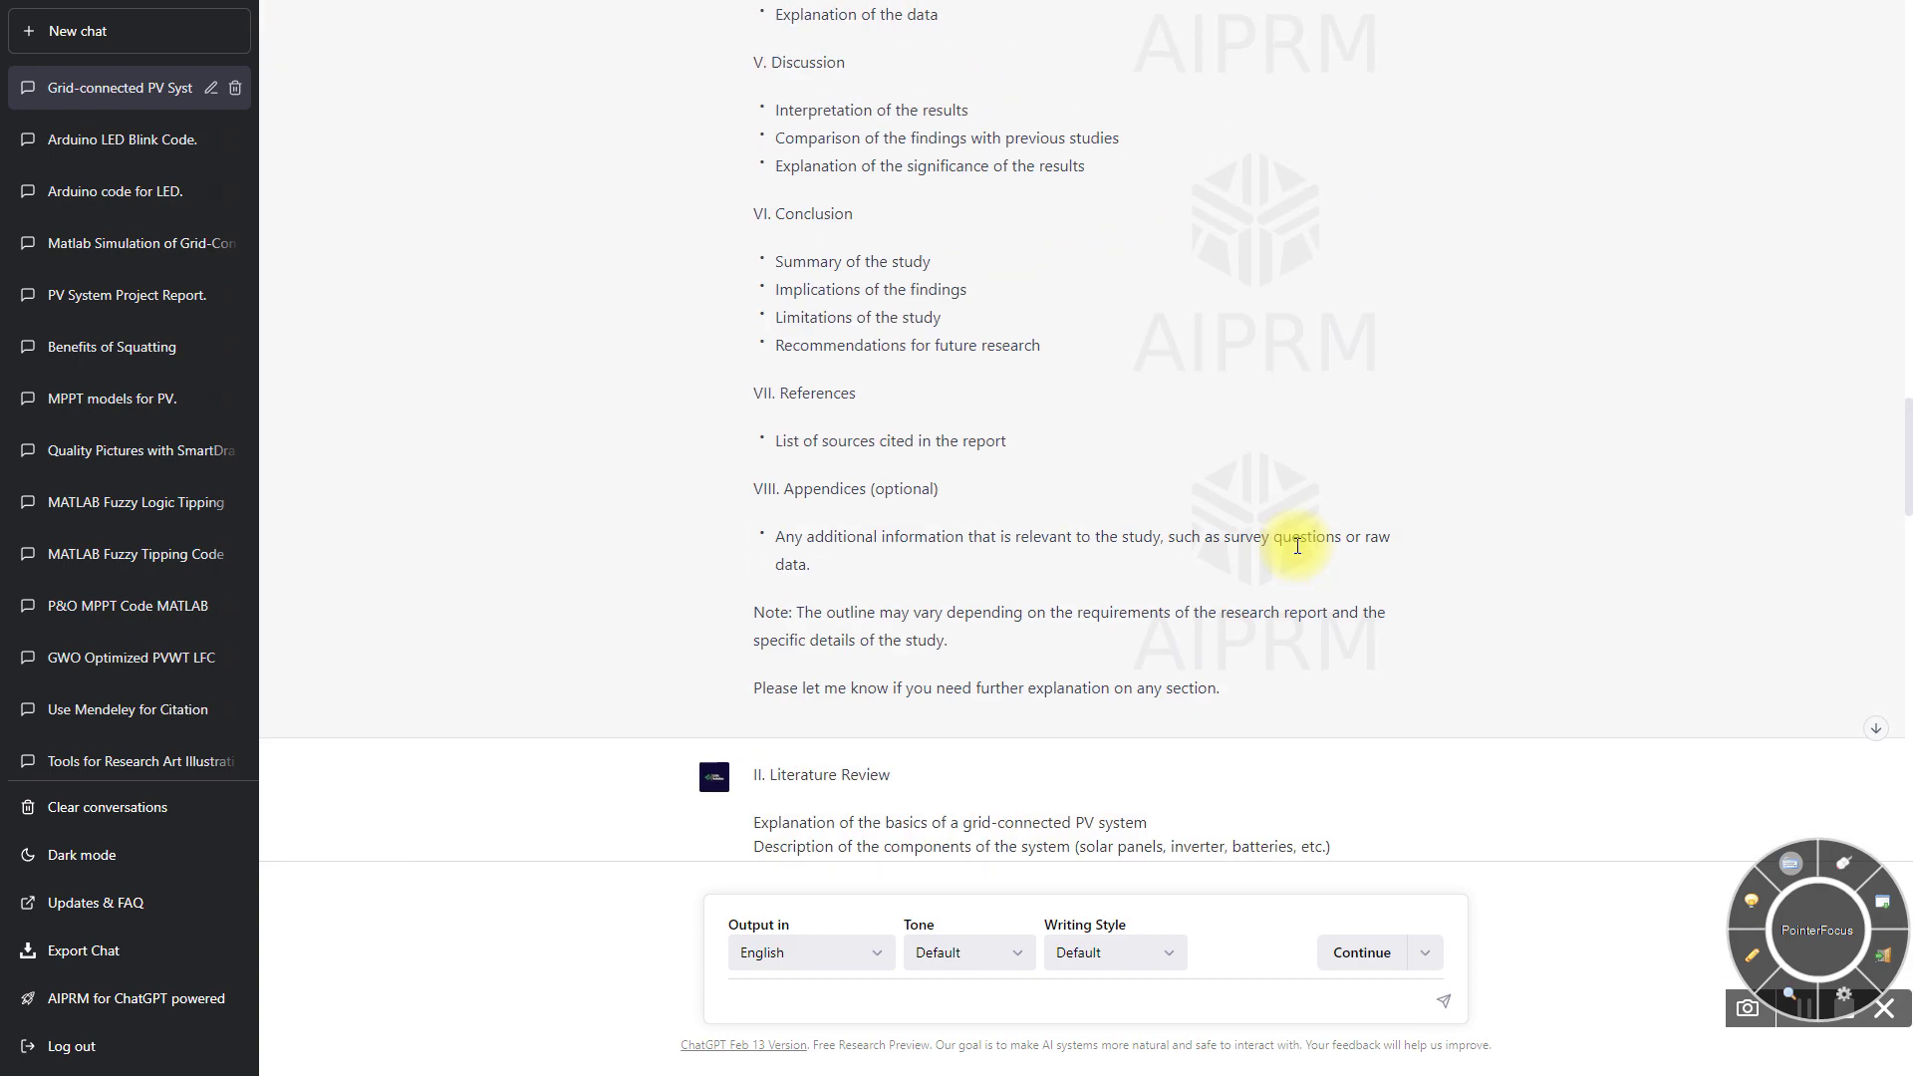
scroll(1295, 546, "up", 6)
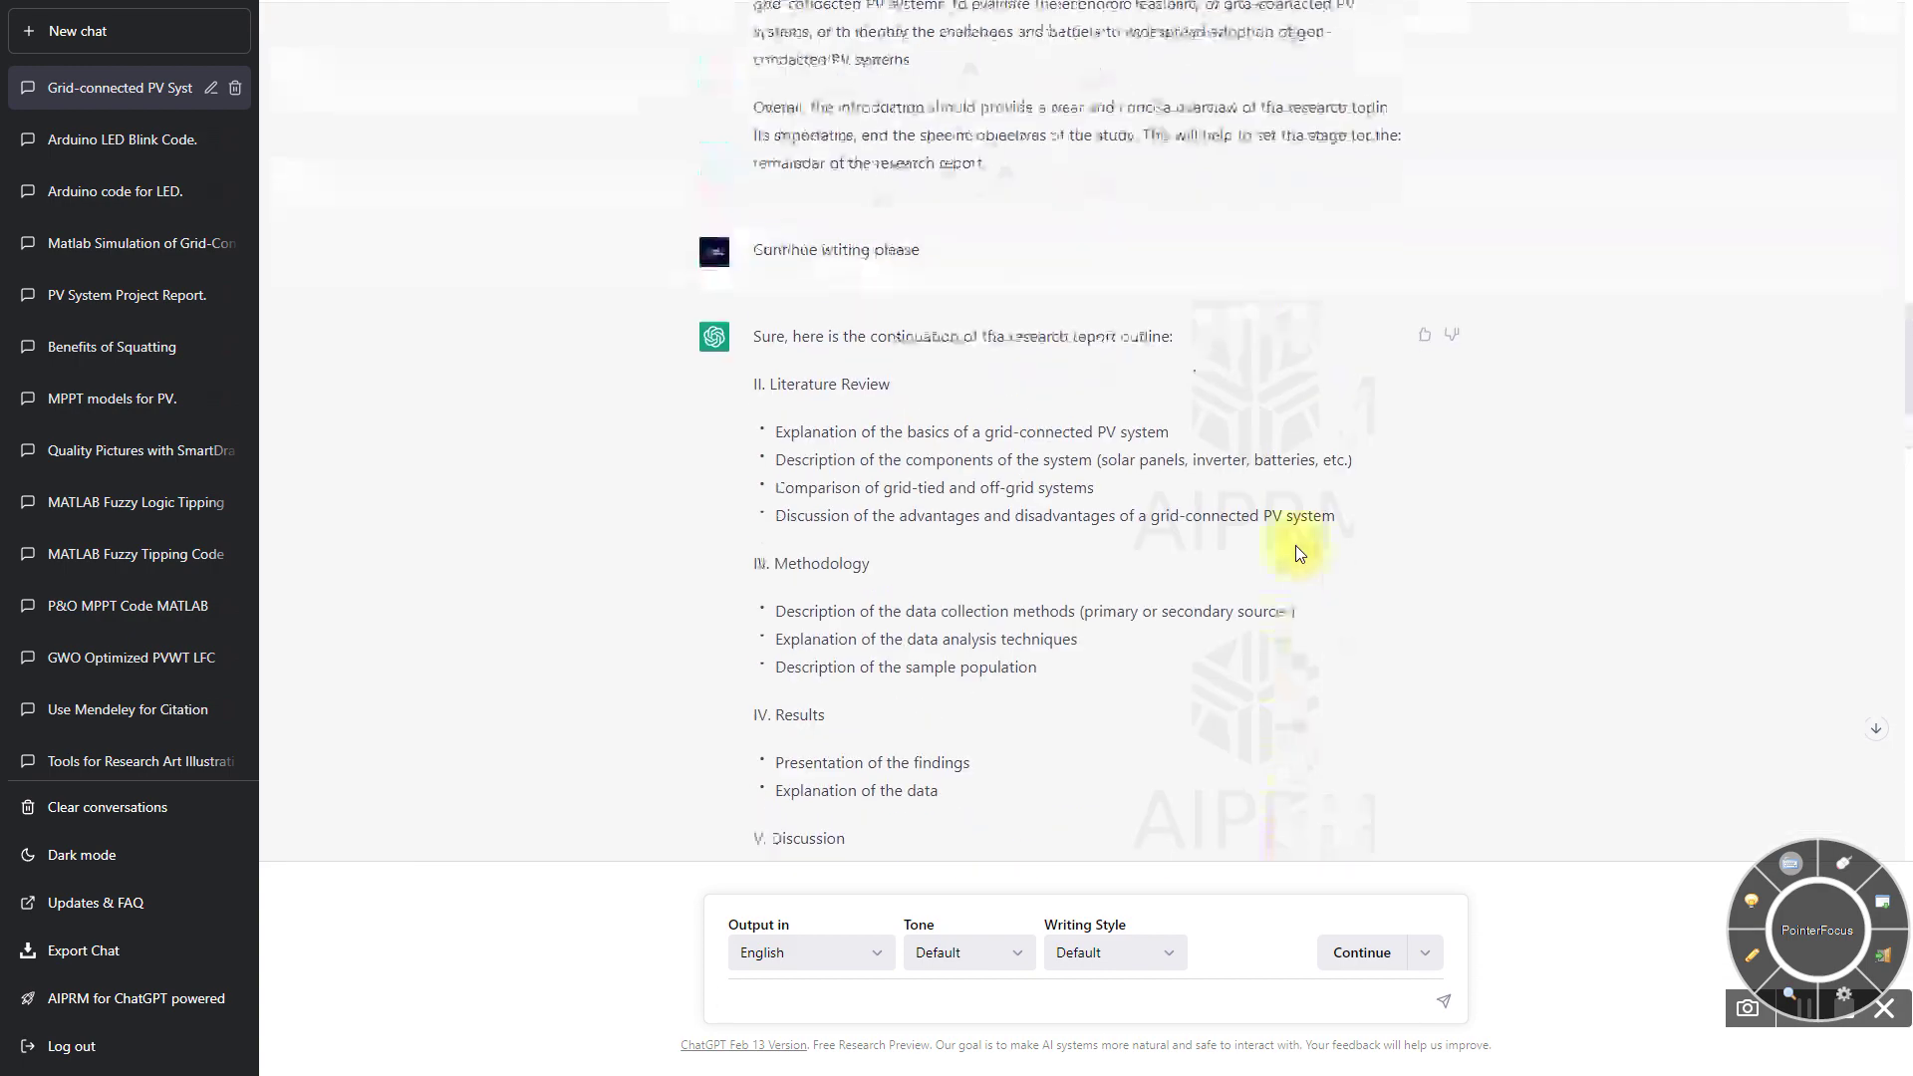
scroll(1295, 546, "up", 10)
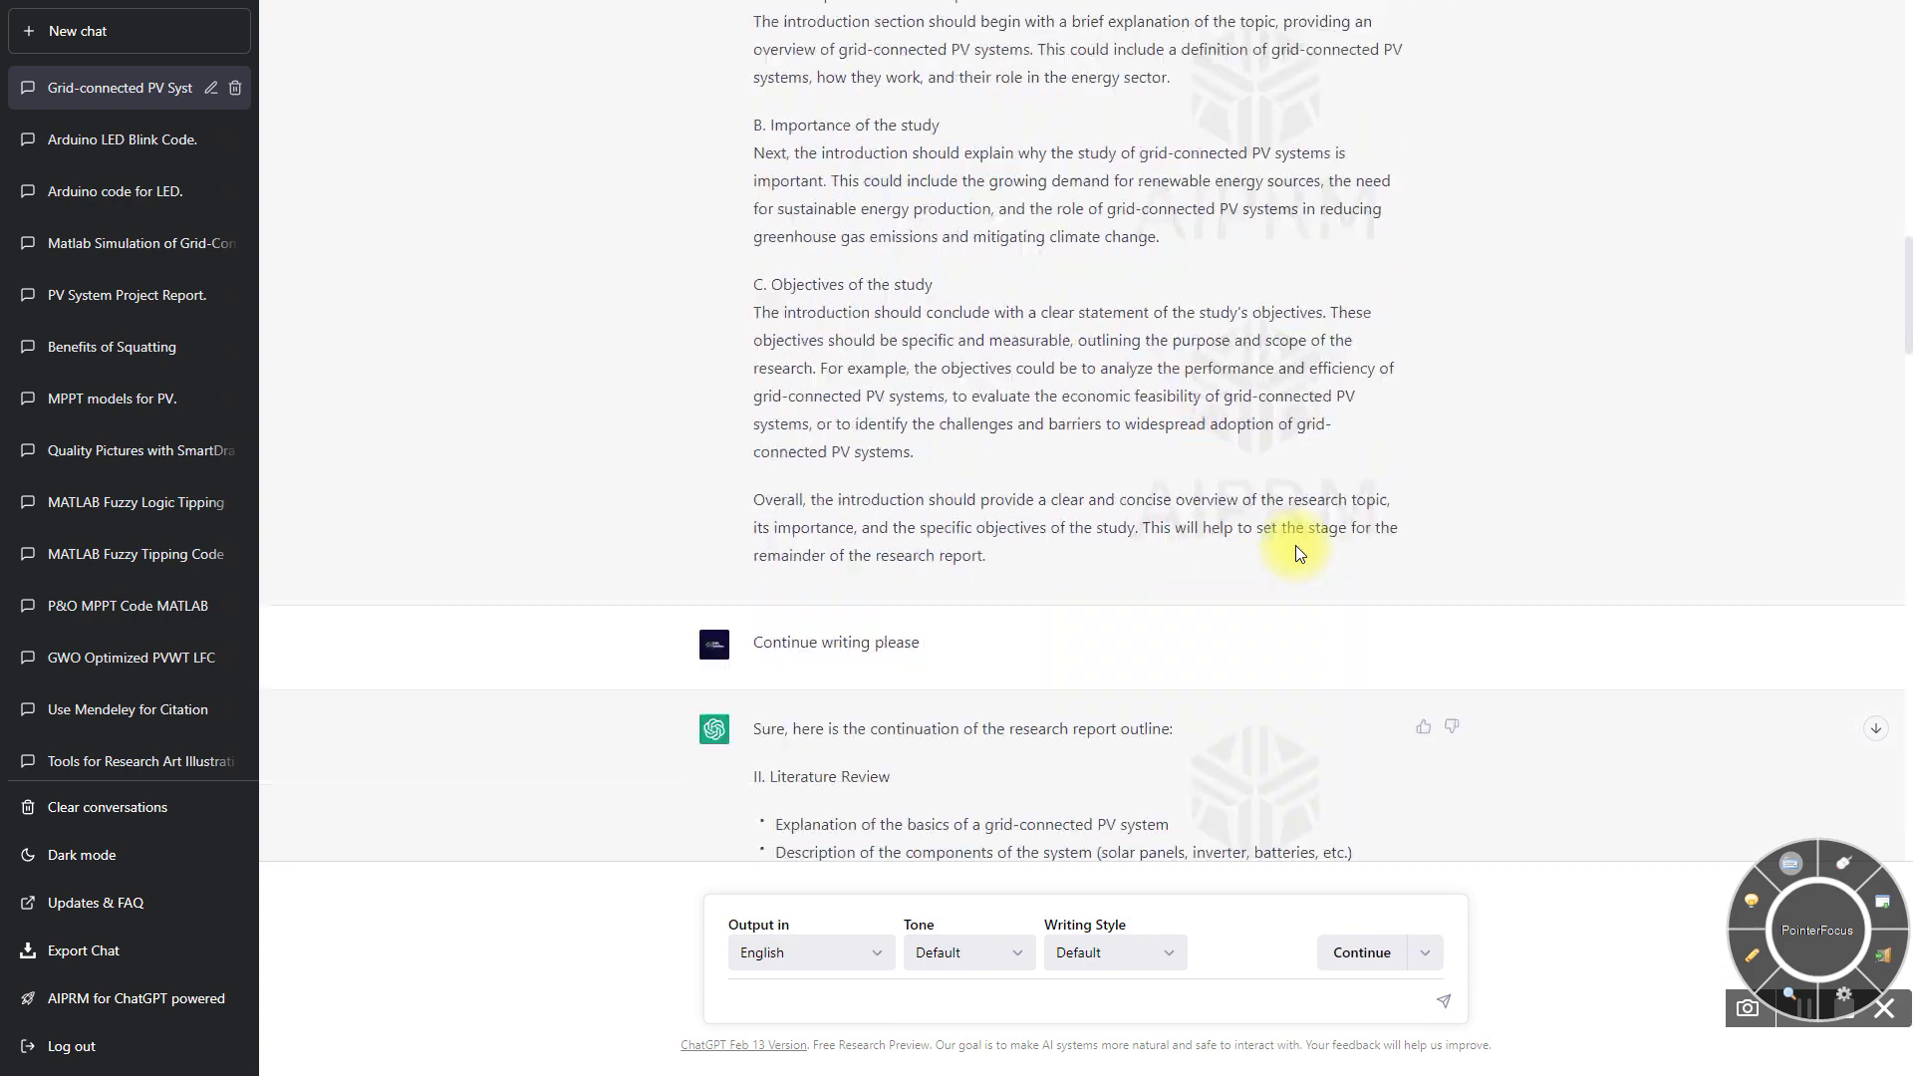
scroll(1295, 546, "up", 4)
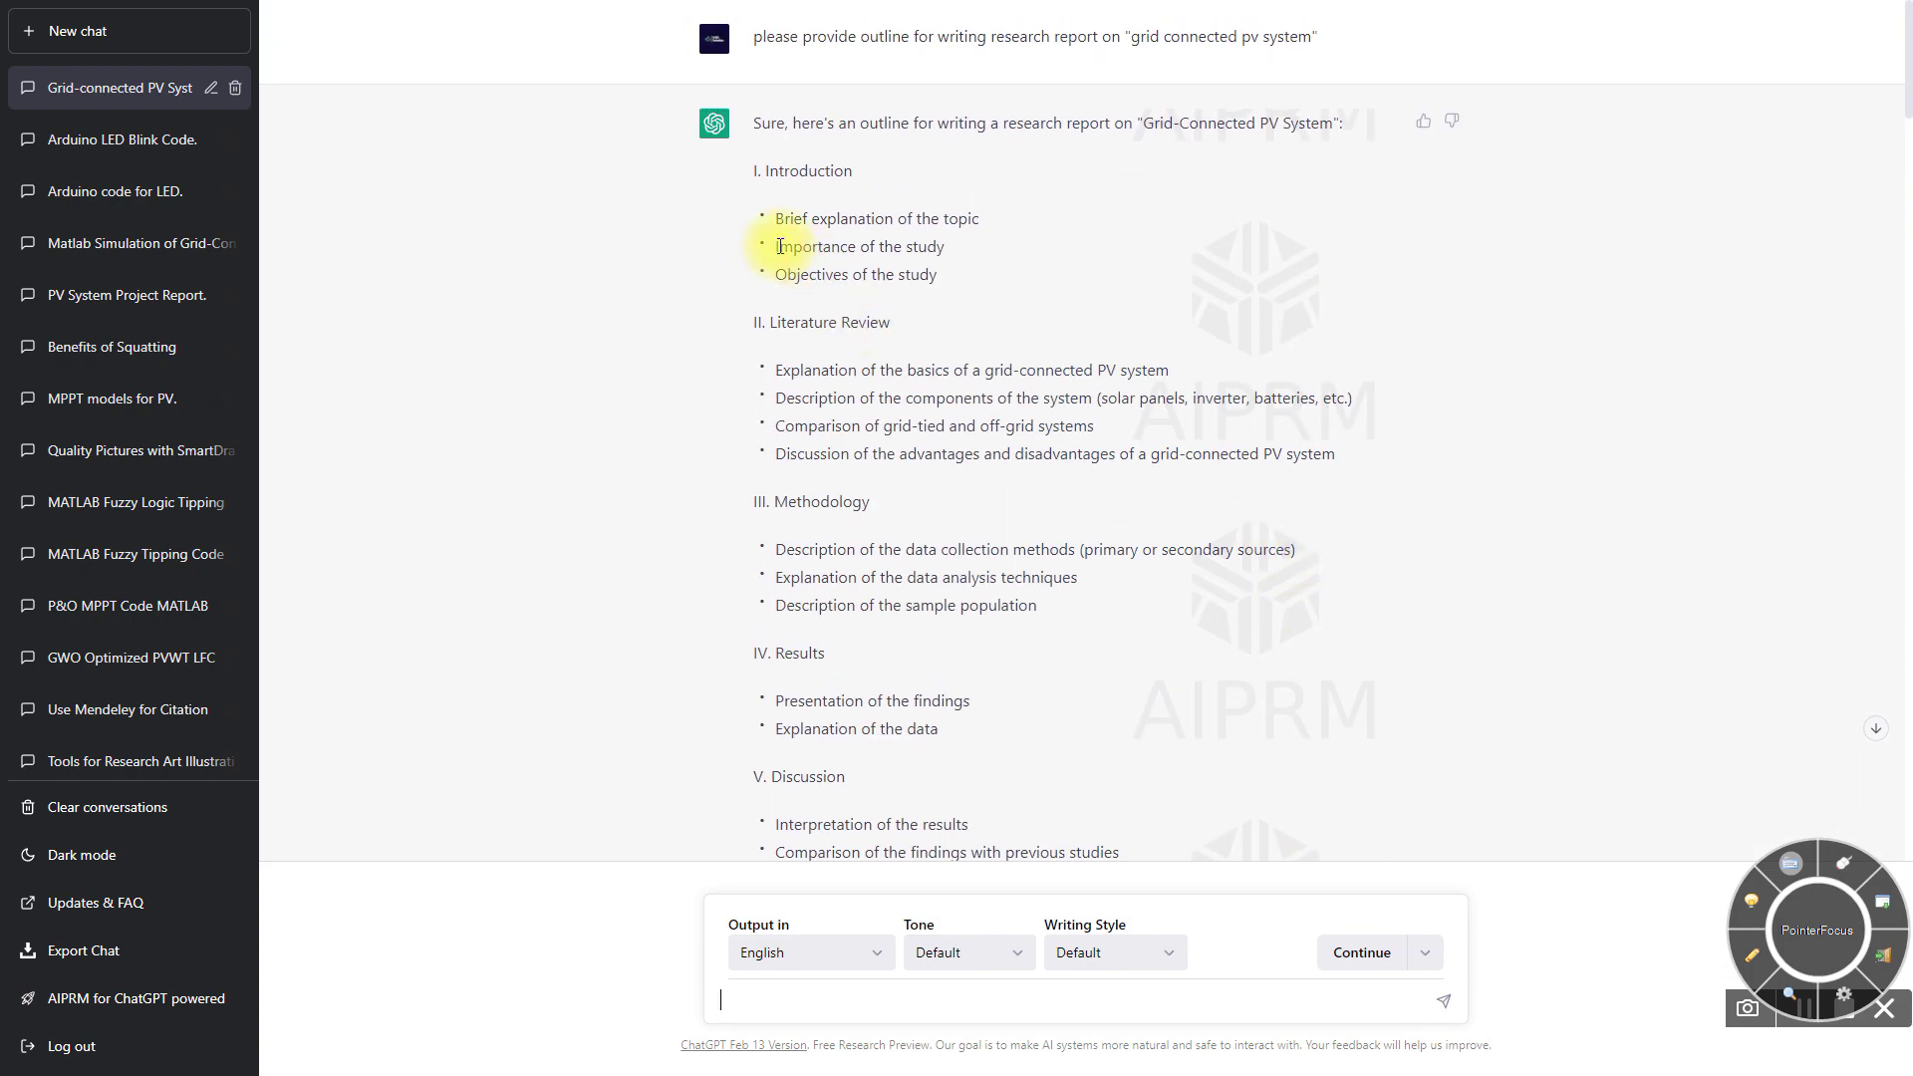
- Request a 500-word explanation of the 'Importance of the study' outline item
left_click_drag(775, 247, 961, 246)
key("ctrl+c")
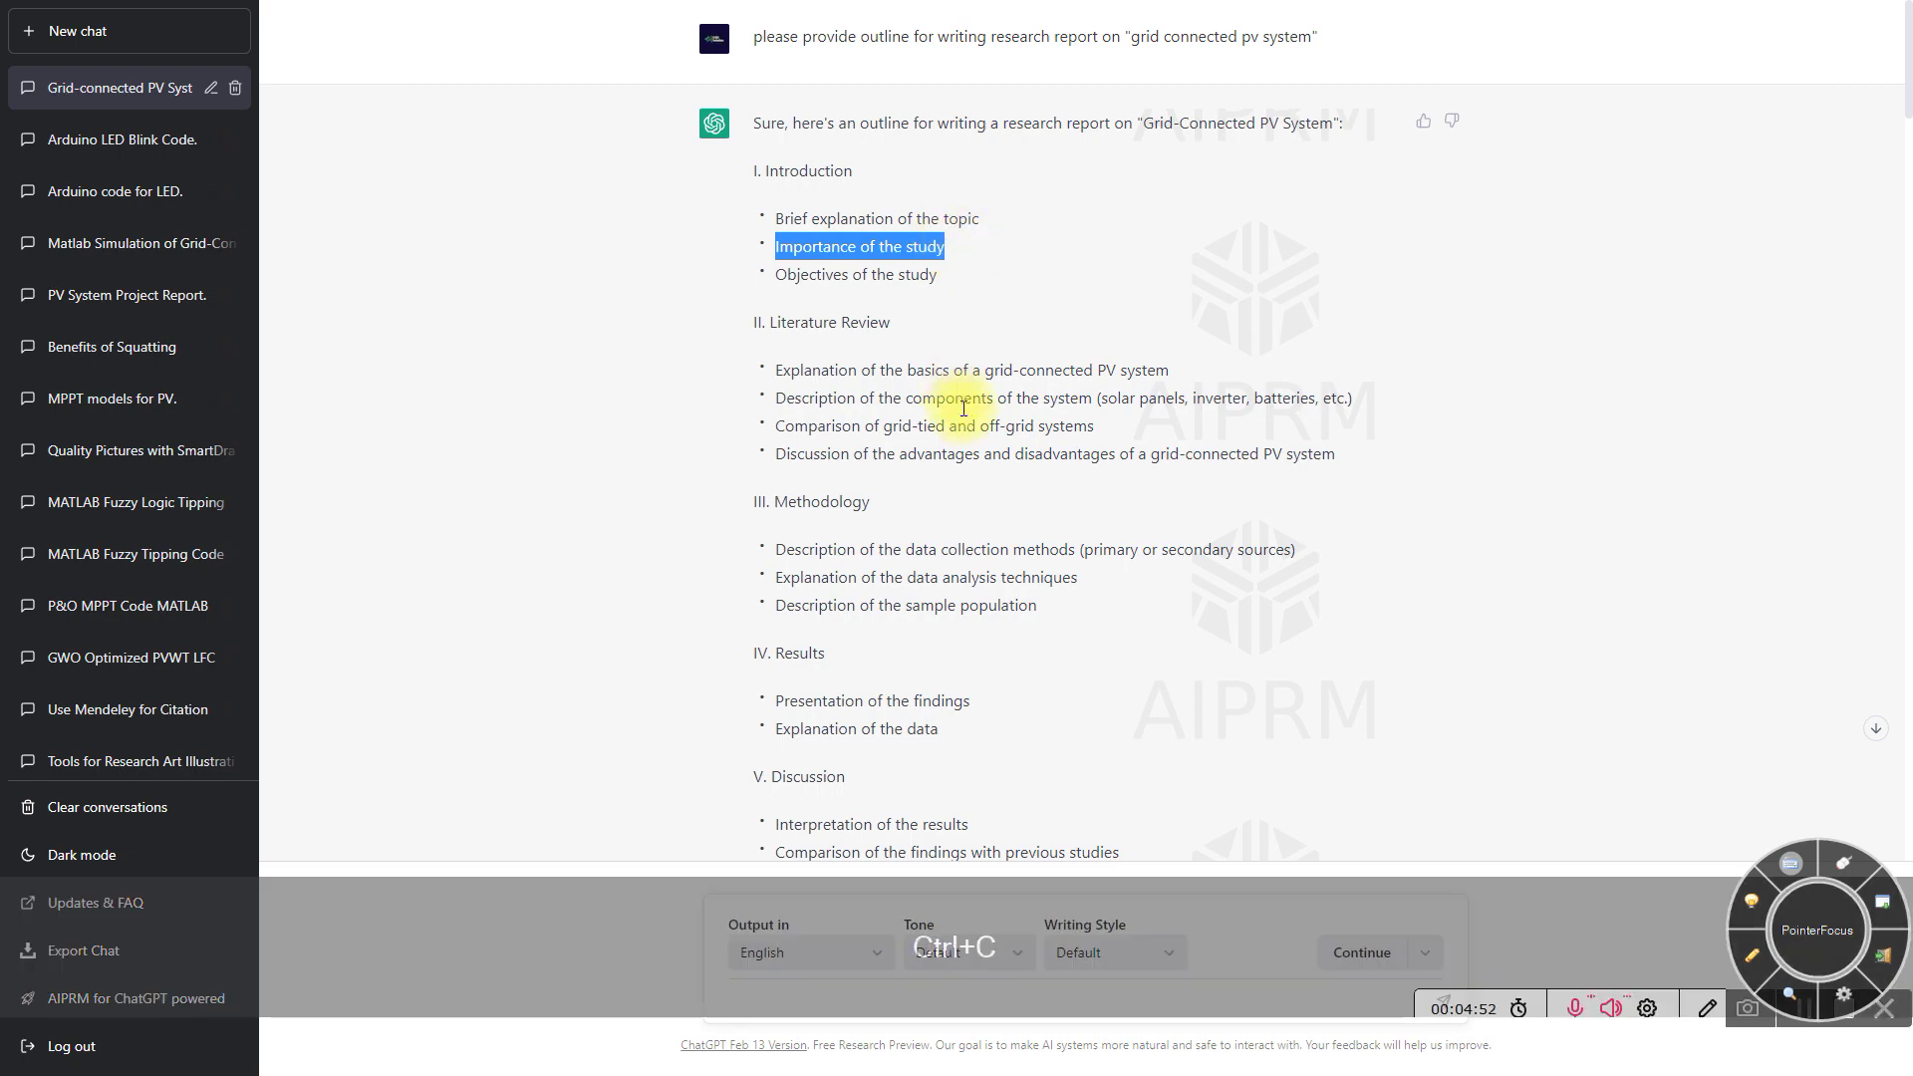
scroll(966, 415, "down", 20)
scroll(969, 735, "down", 6)
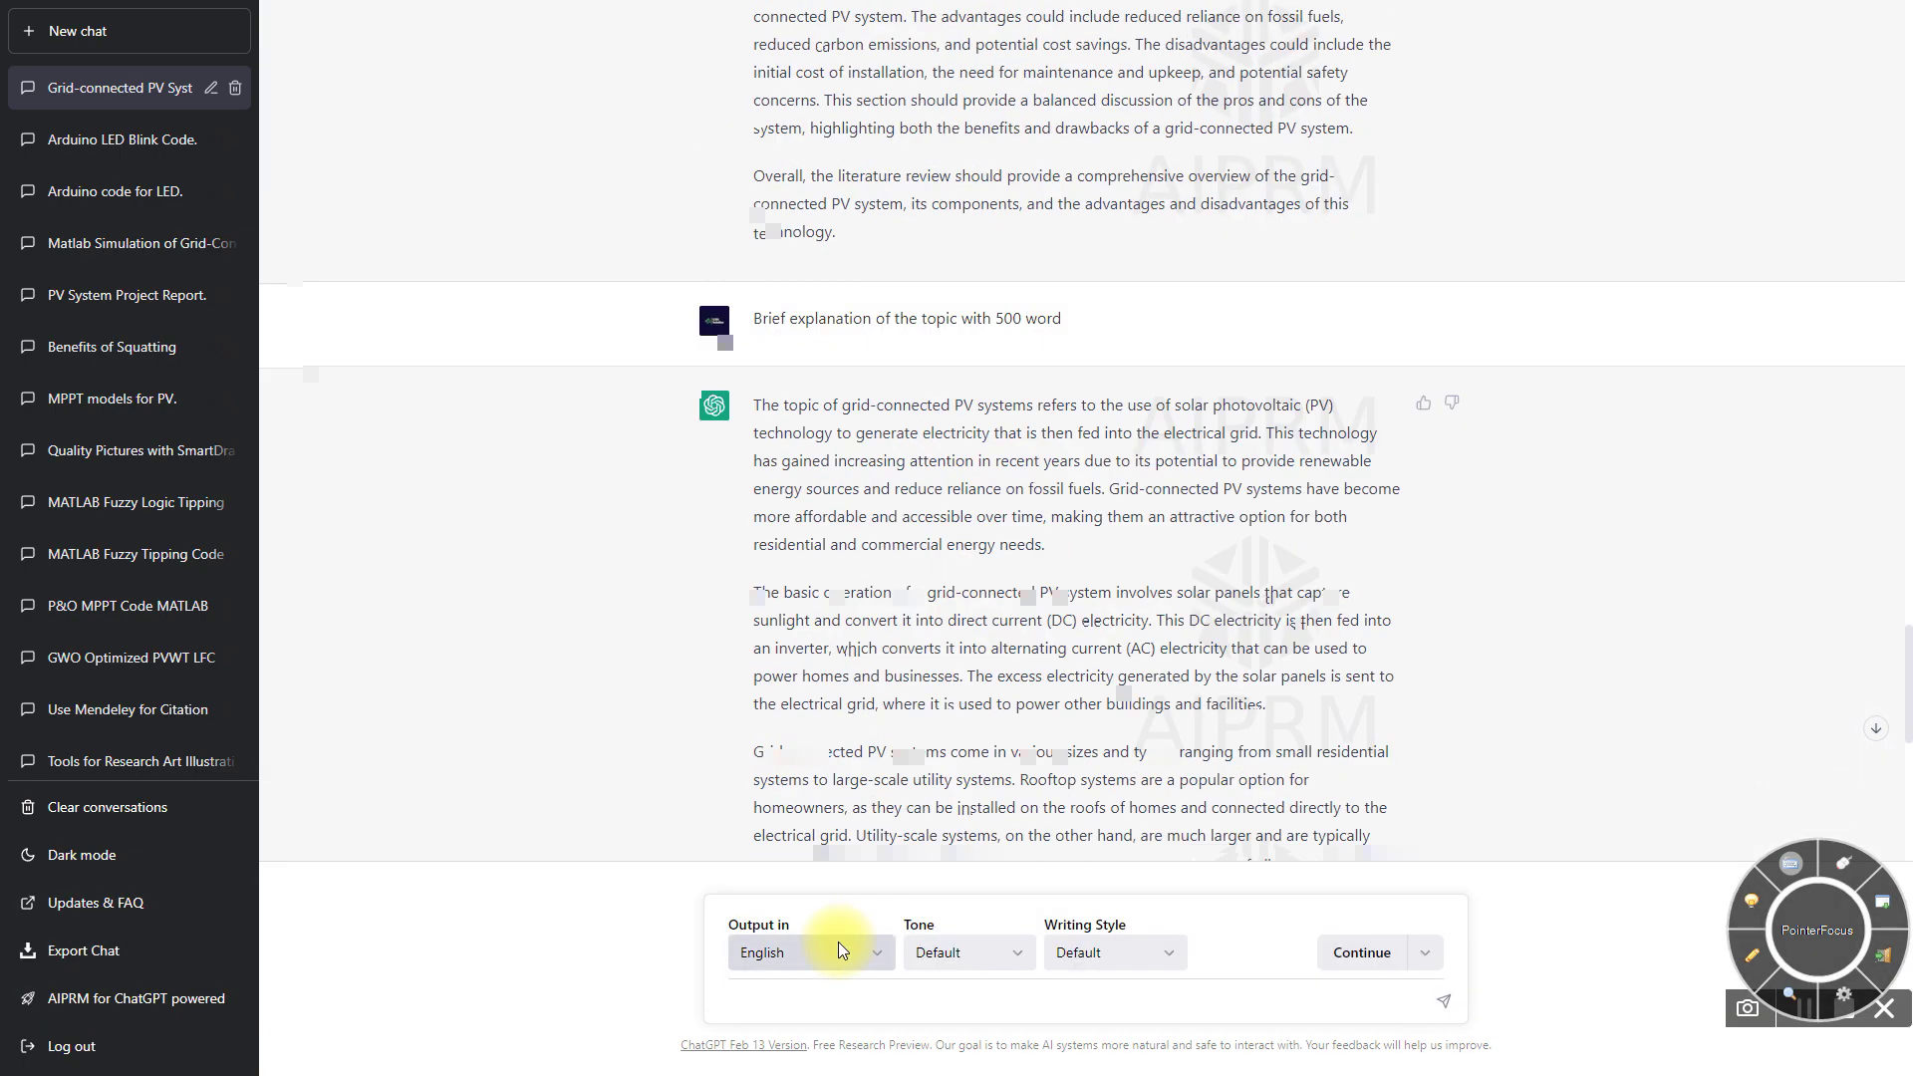
left_click(792, 1000)
key("ctrl+v")
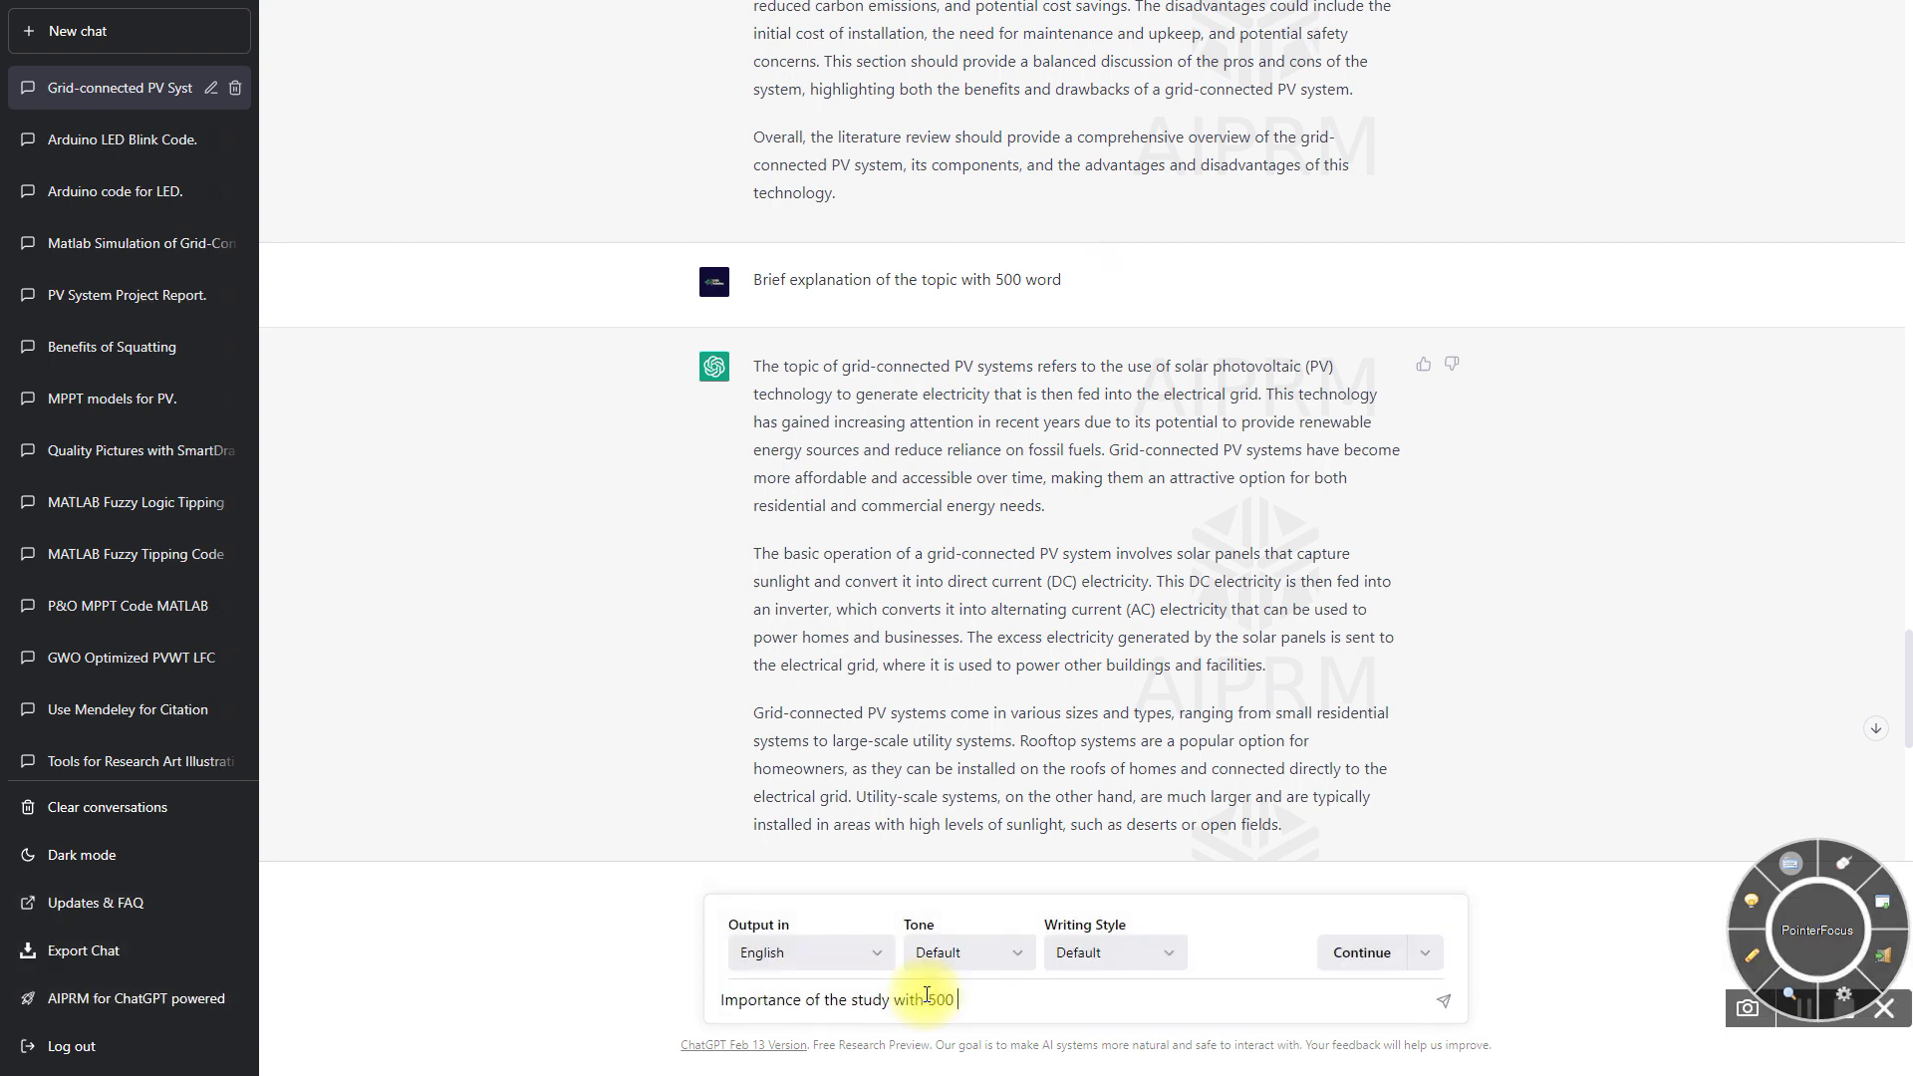
key("Return")
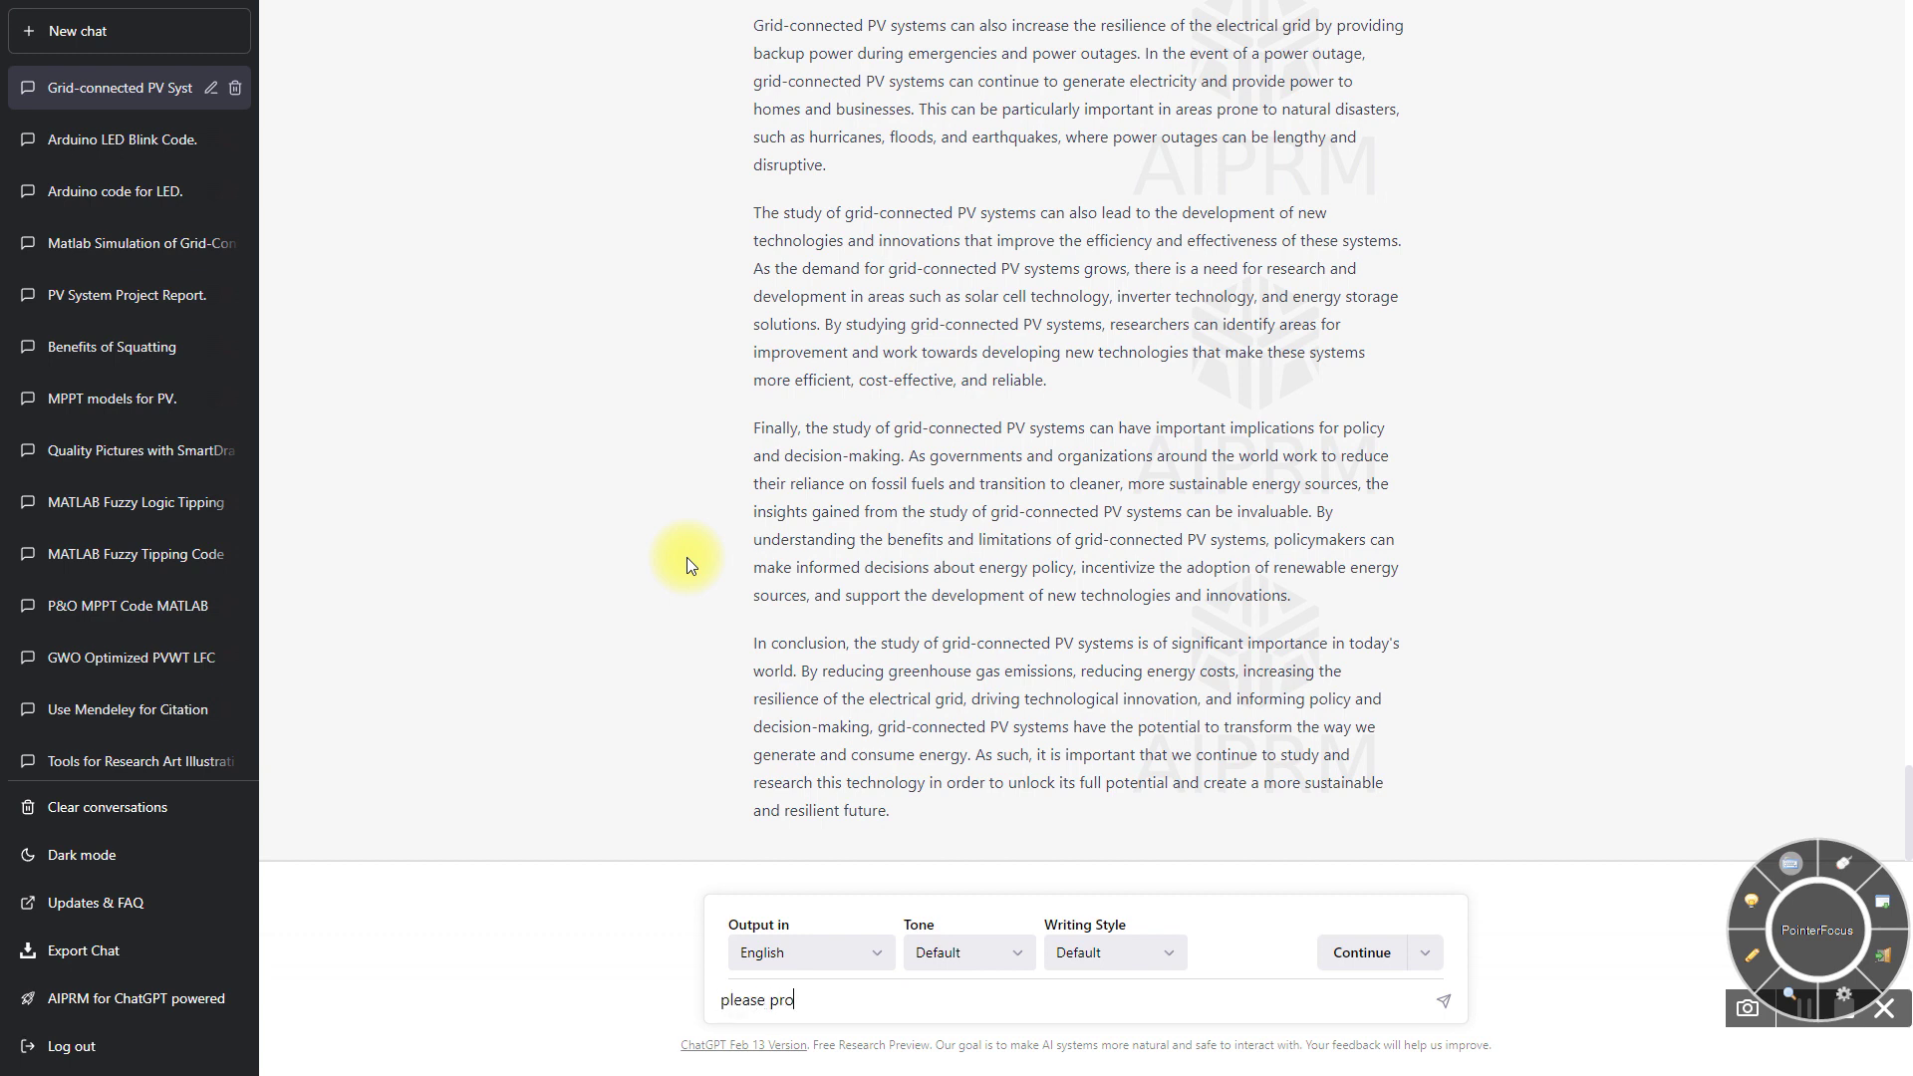
- Send 'please provide more details' to expand the importance-of-the-study answer
type("vide more details")
key("Return")
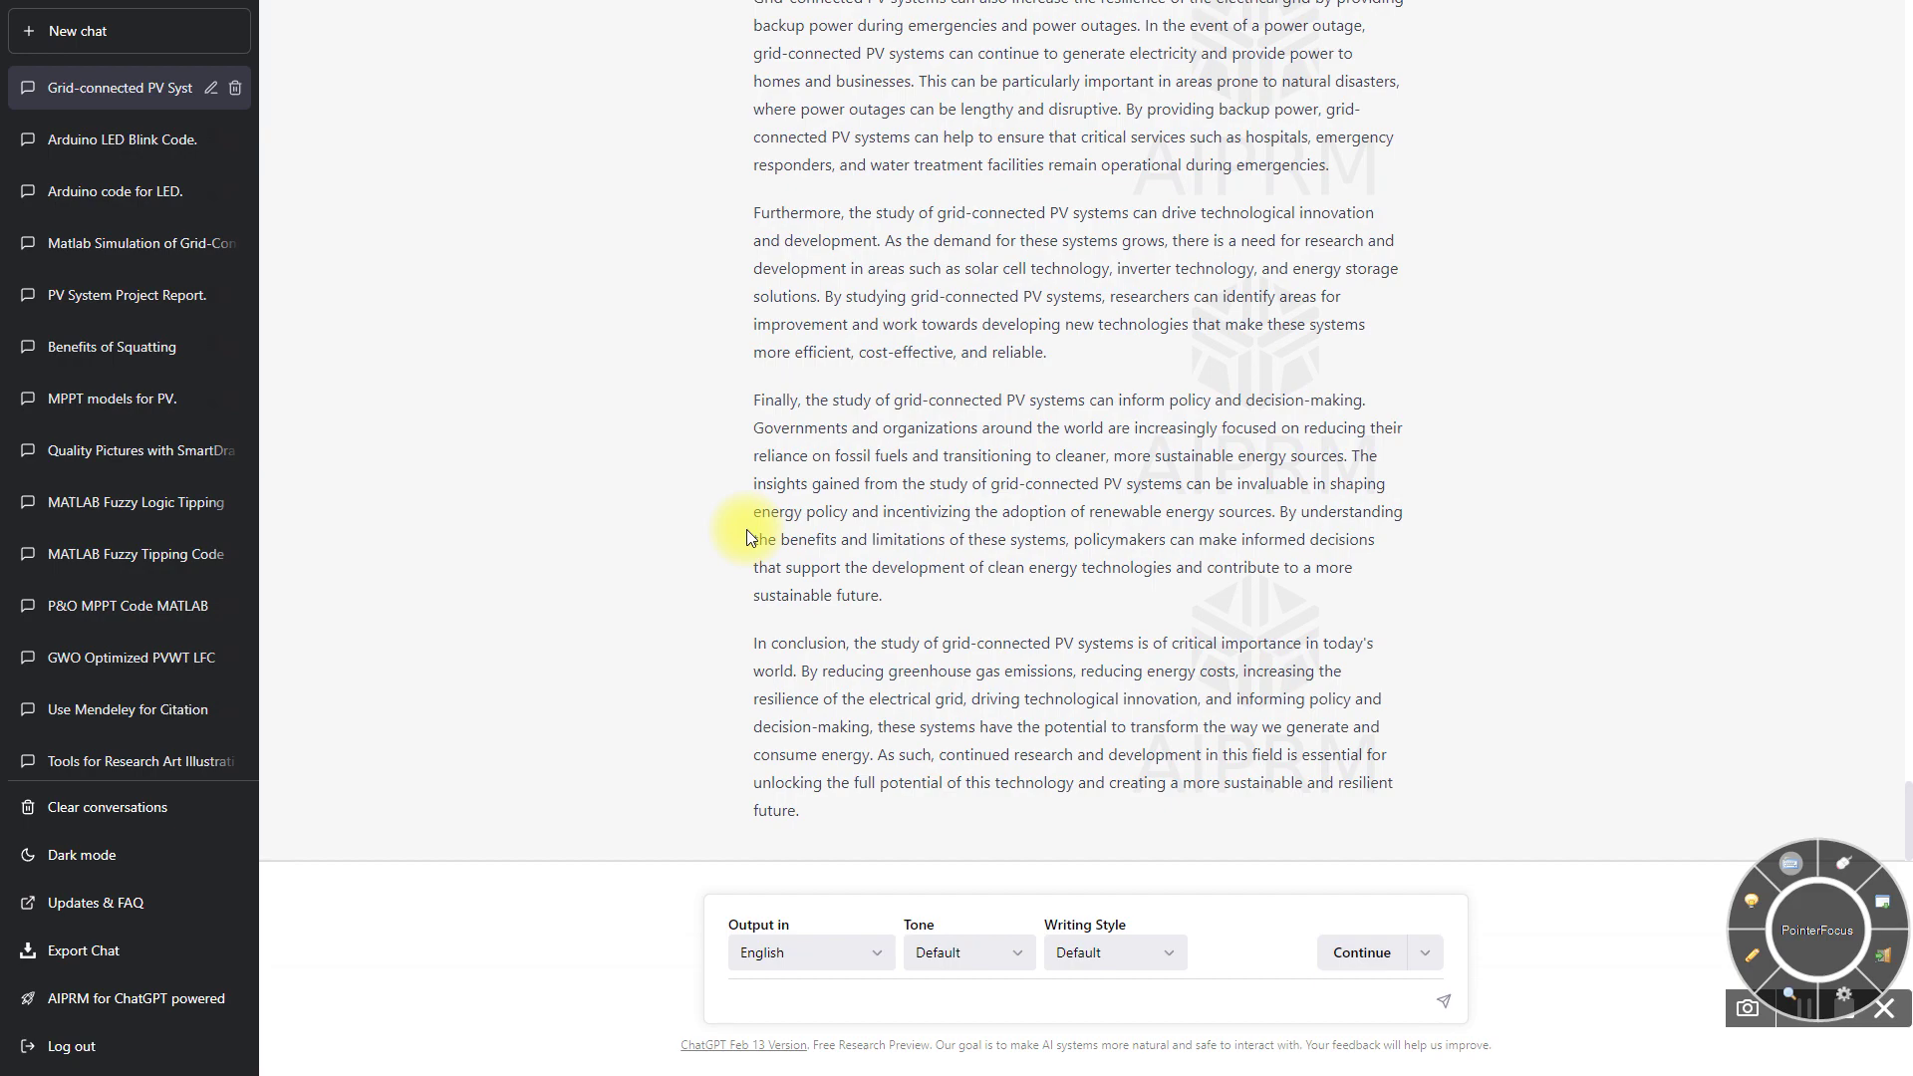
scroll(1026, 438, "up", 8)
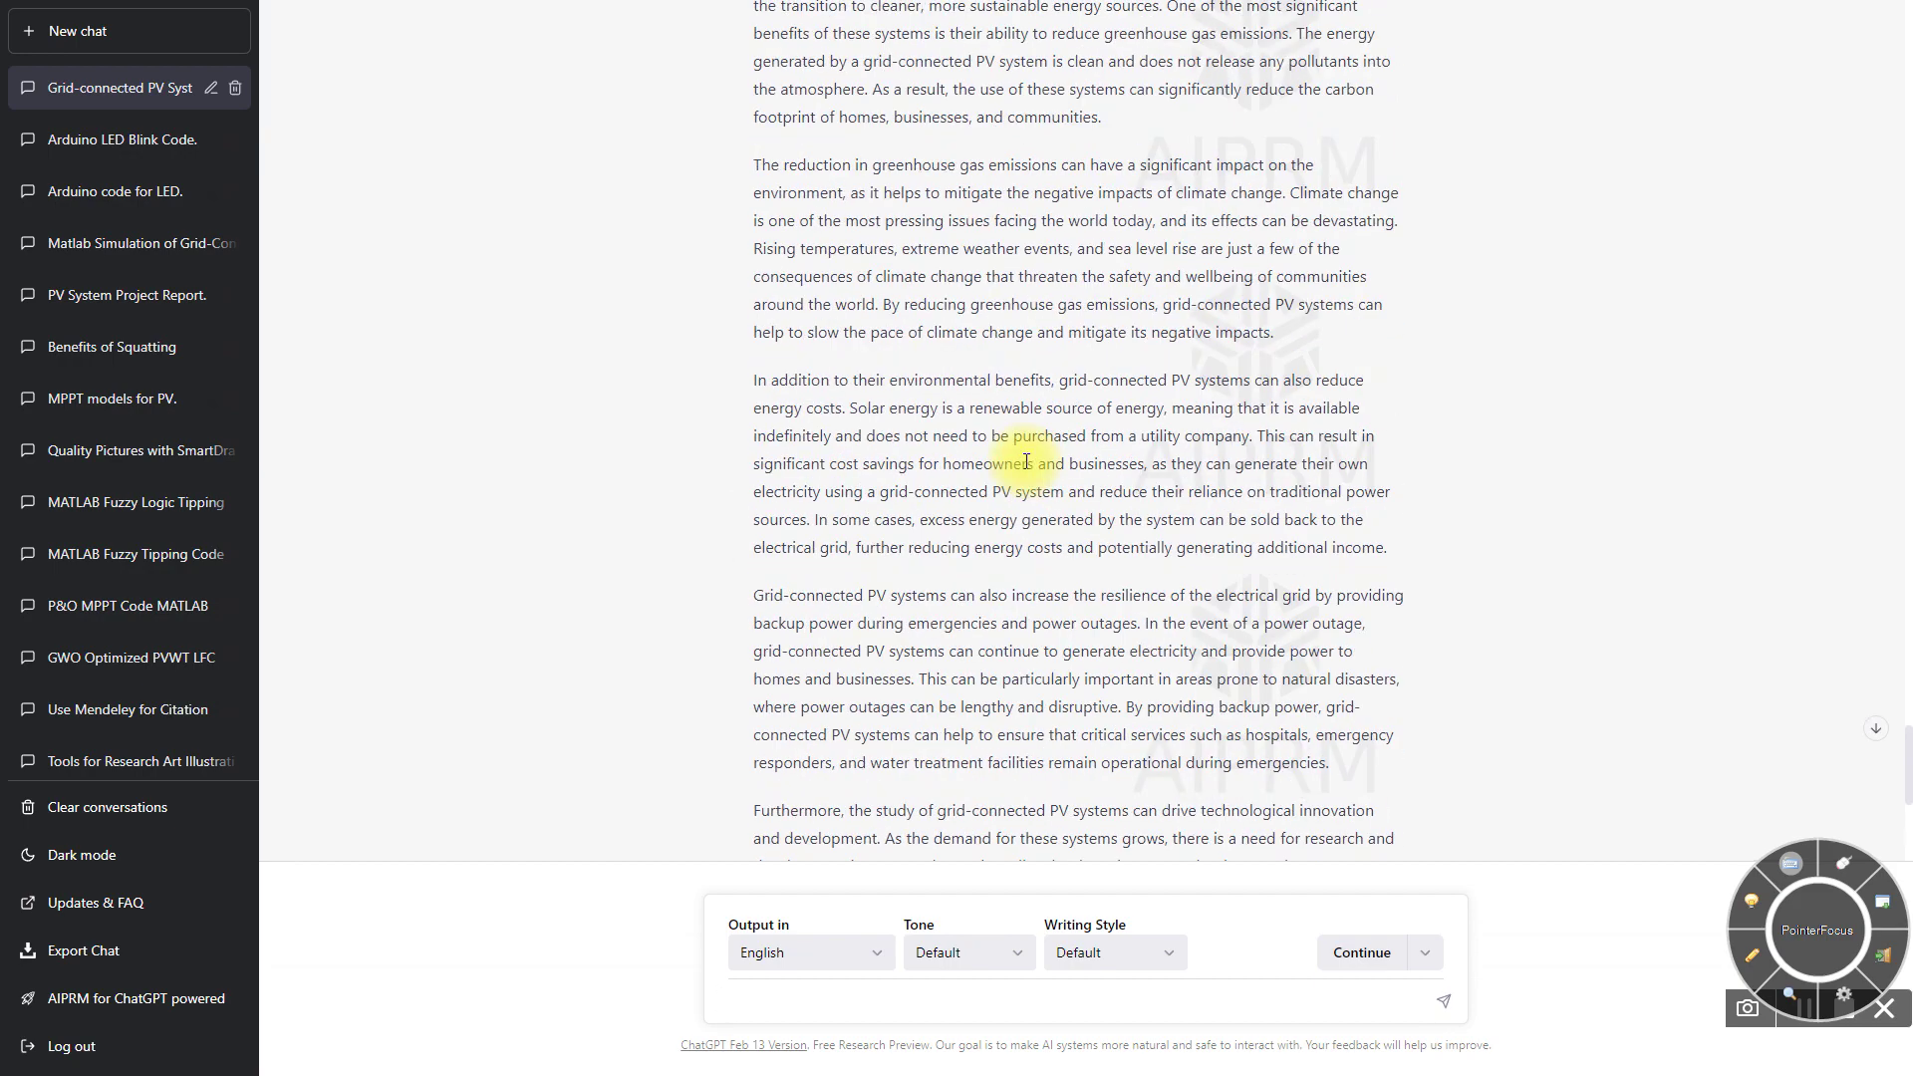
scroll(1026, 460, "up", 15)
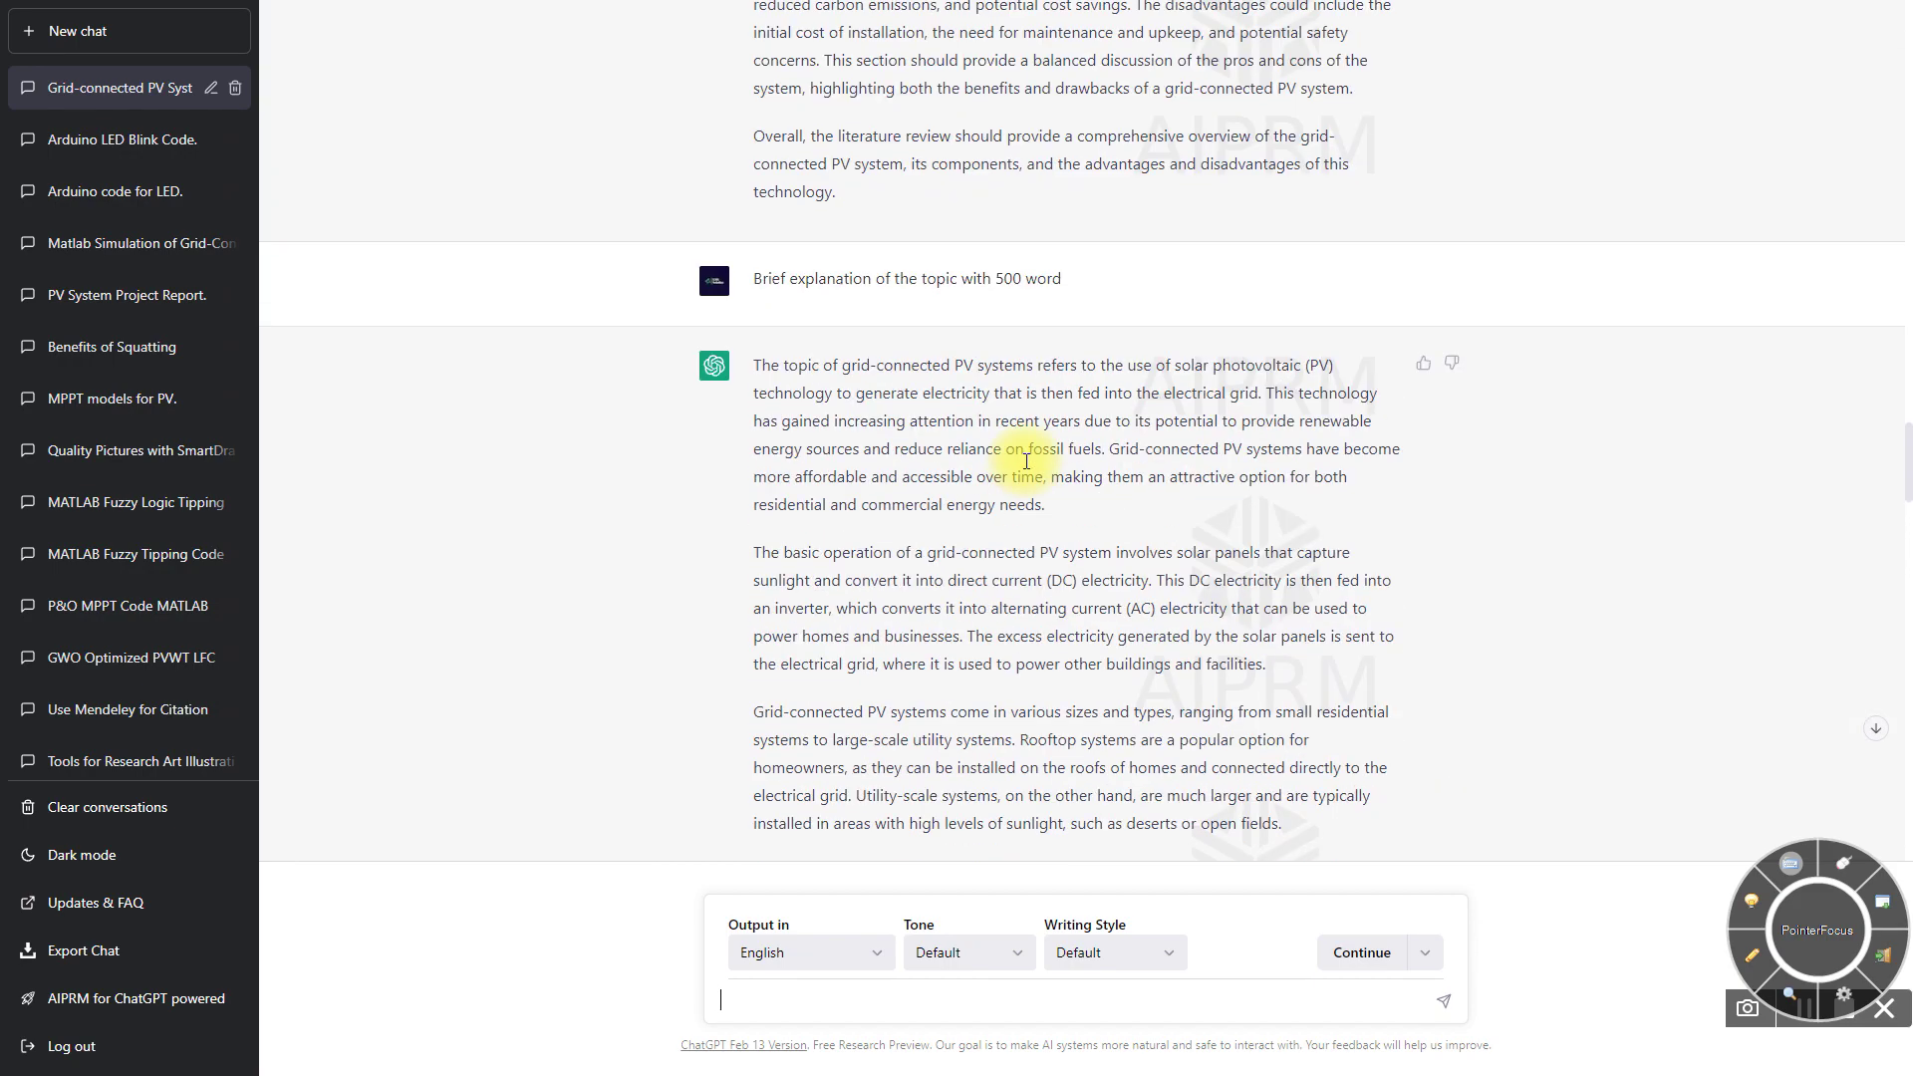
scroll(1026, 460, "up", 15)
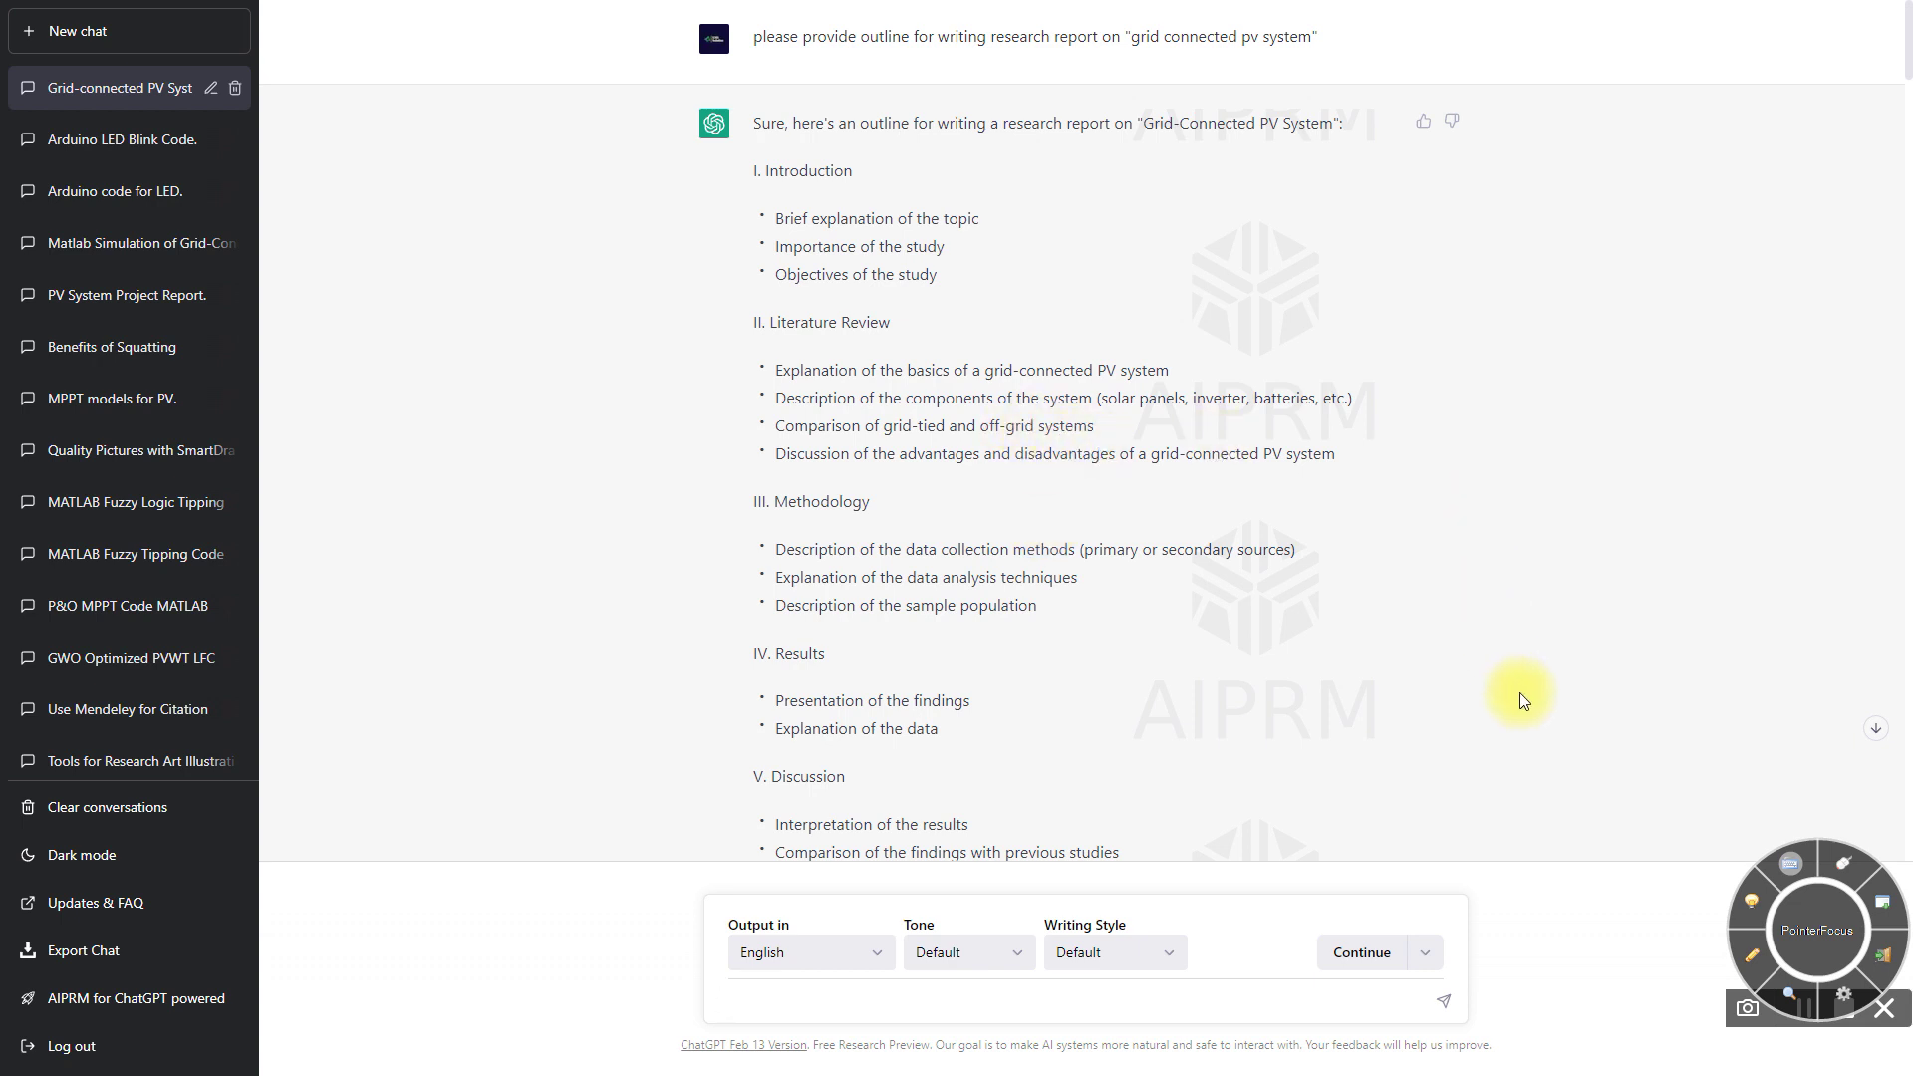
left_click(1882, 962)
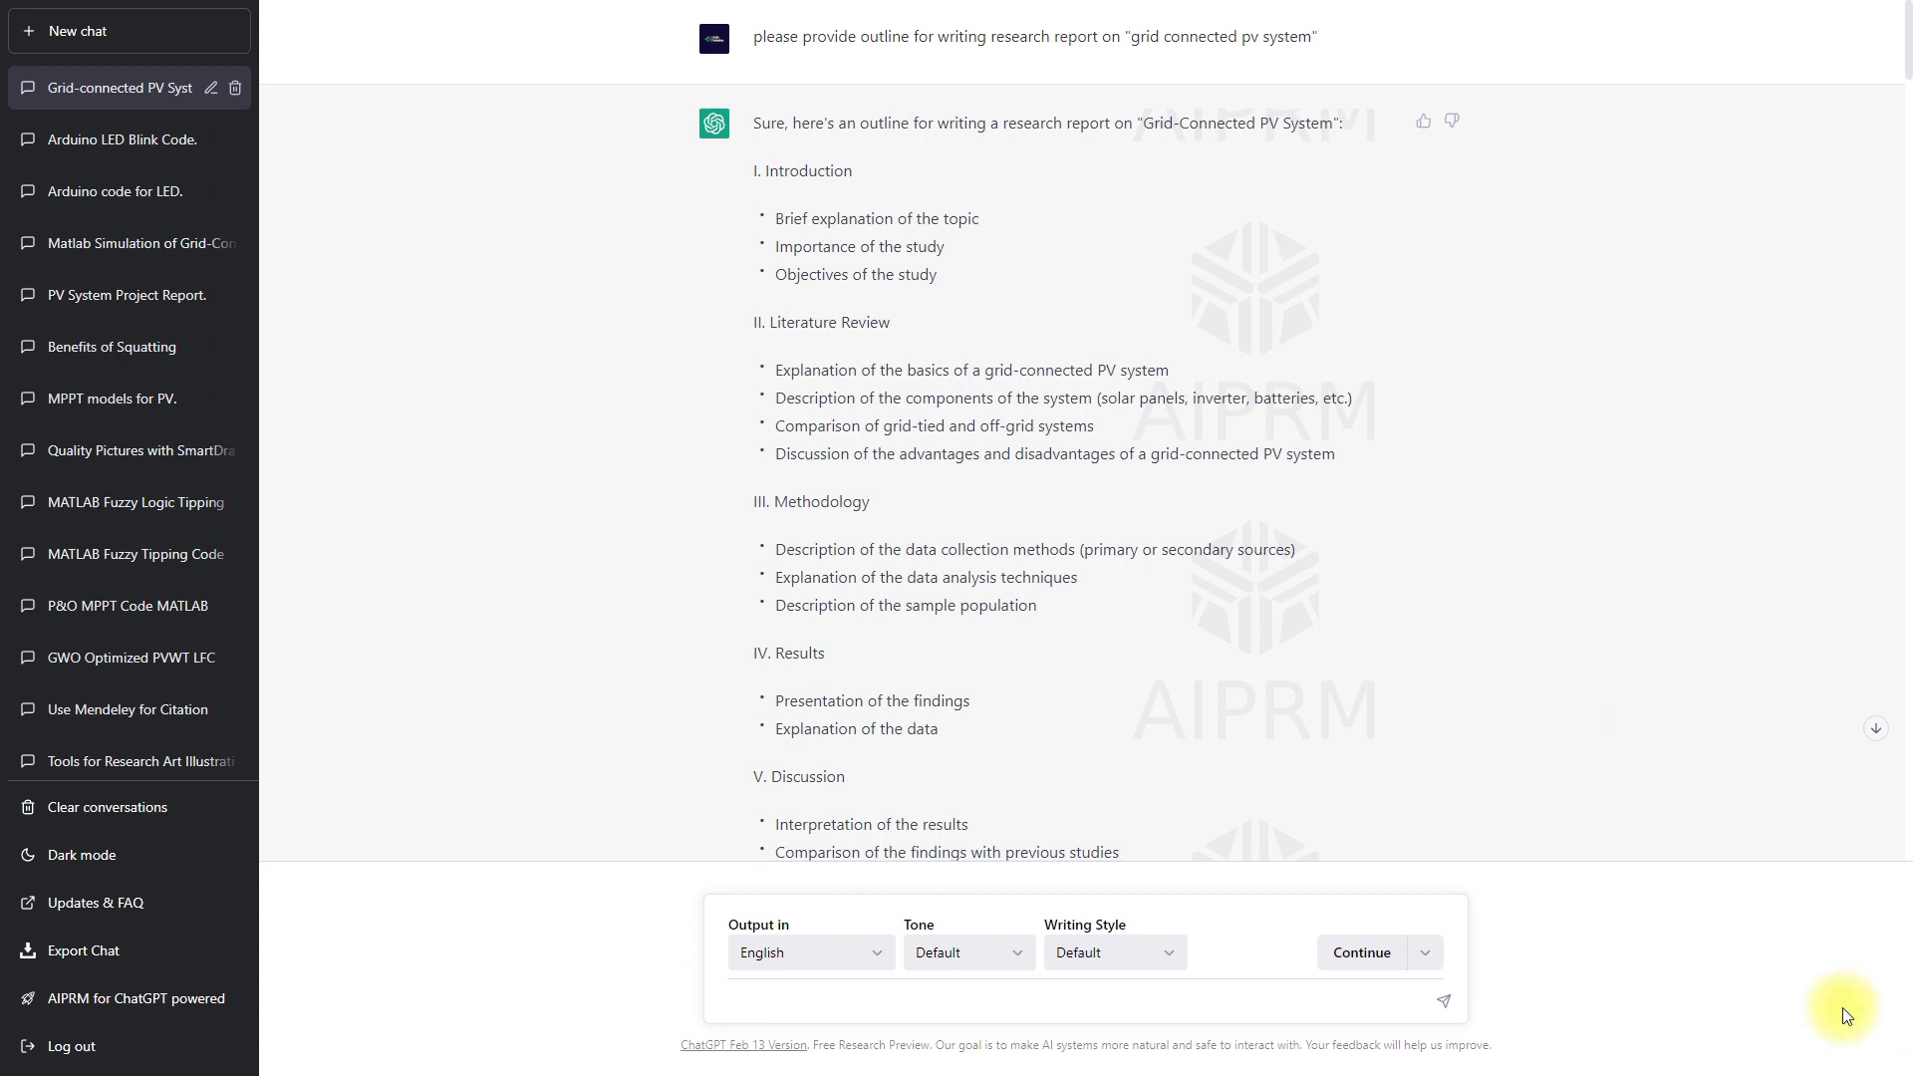